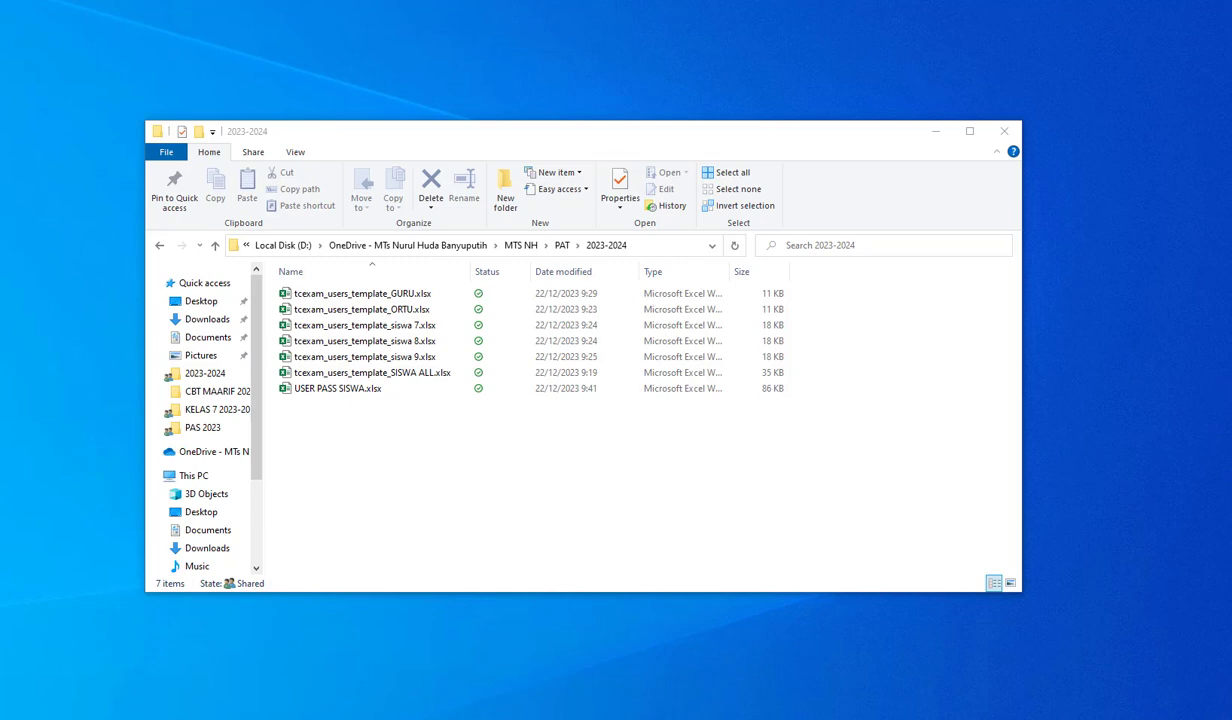
- Open a second file browser window beside the 2023-2024 folder and open ATURAN LEVER USER.txt from the recent files
key(super+e)
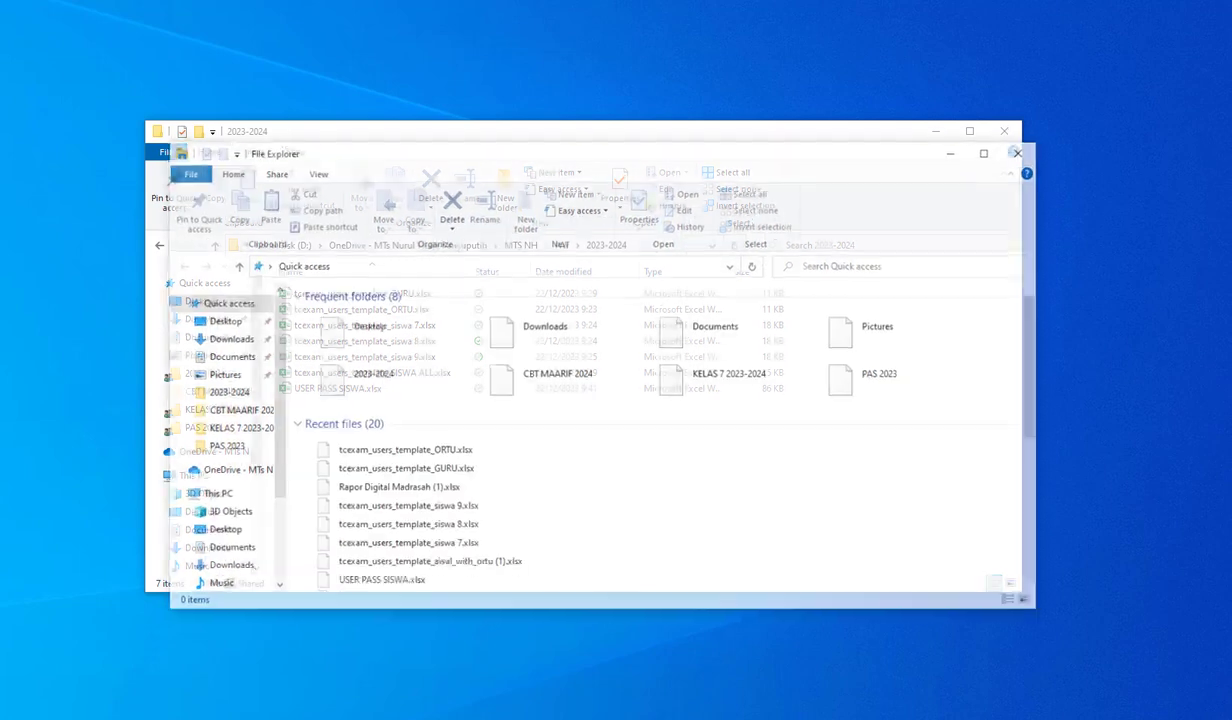
drag(460, 158, 0, 168)
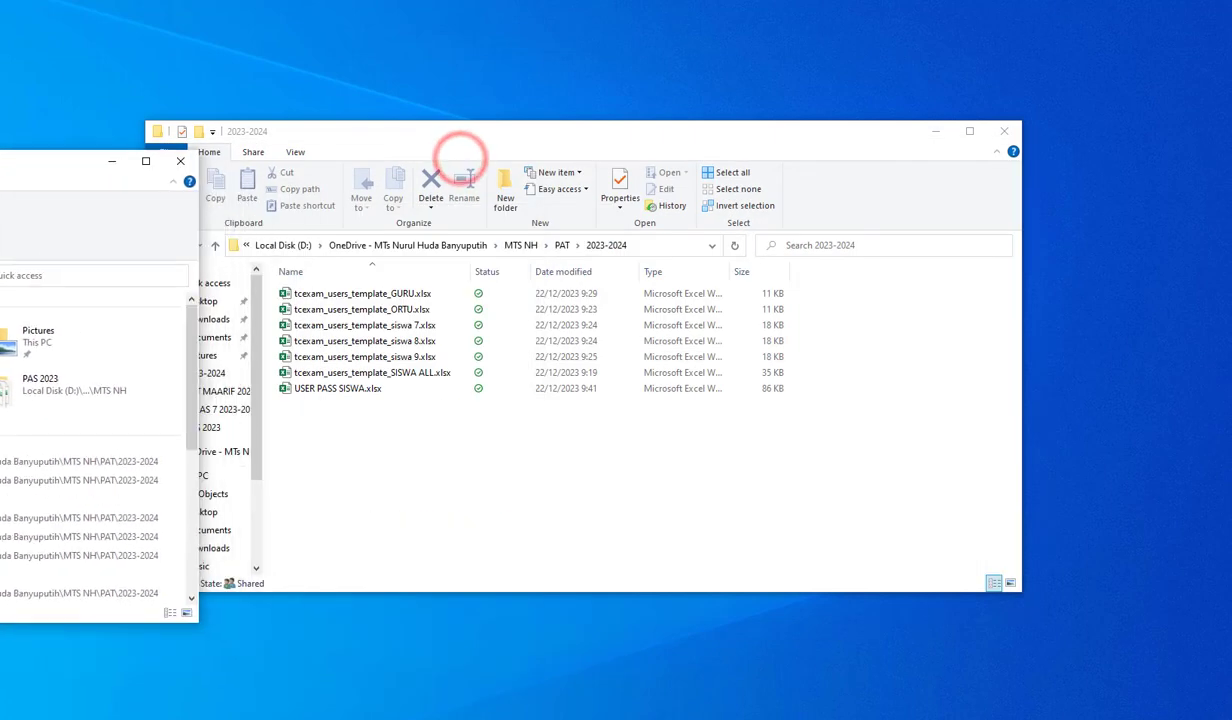
scroll(89, 400, down, 3)
double_click(40, 463)
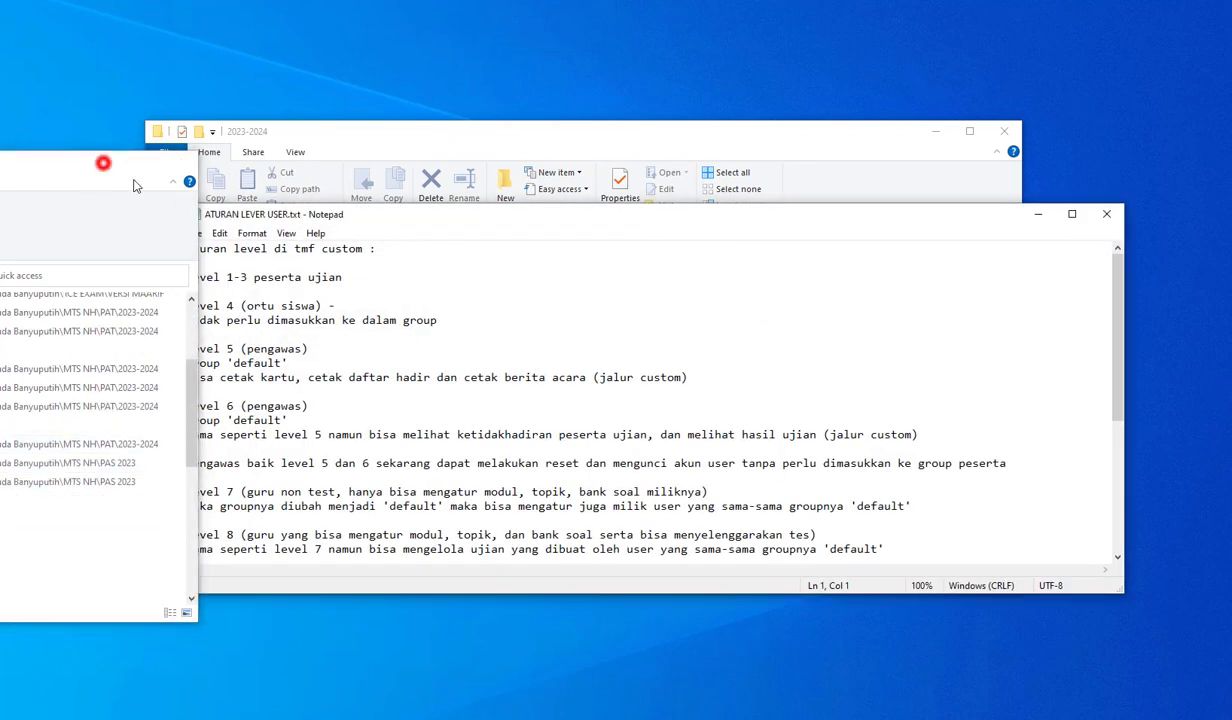
click(104, 160)
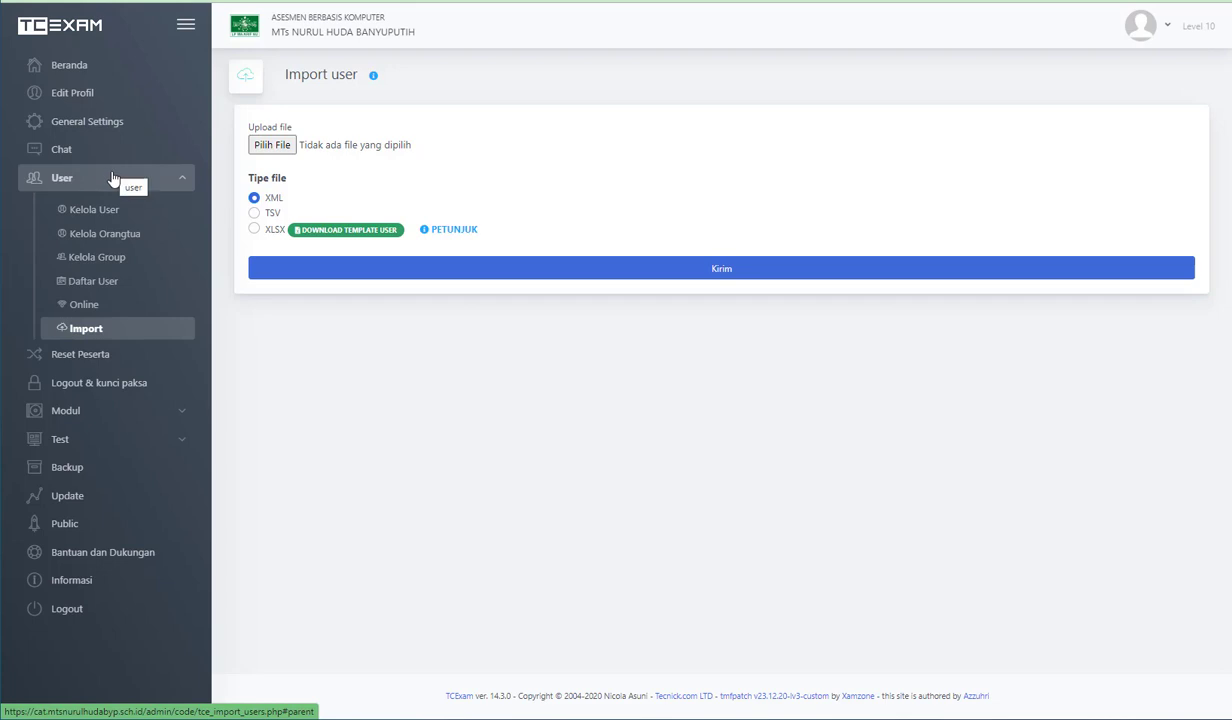
- Look through the General Settings, Kelola Group, Daftar User and Online pages of TCExam, ending on the Import user page
click(113, 178)
click(105, 127)
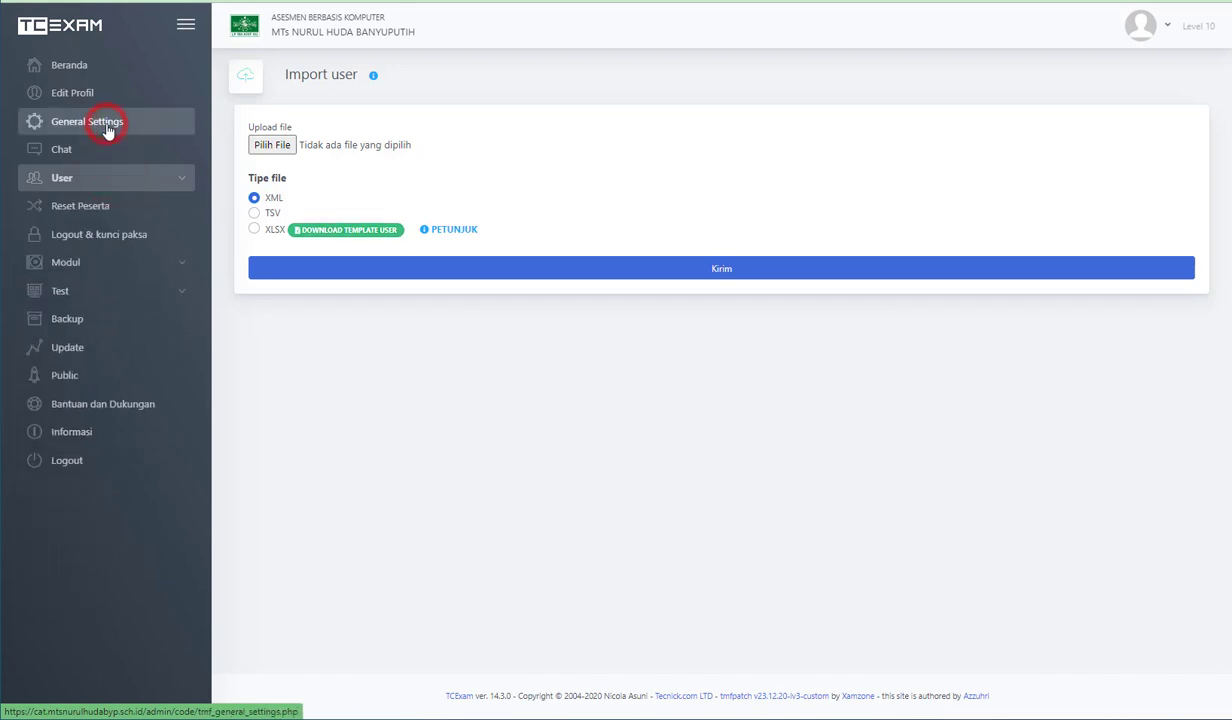
click(141, 185)
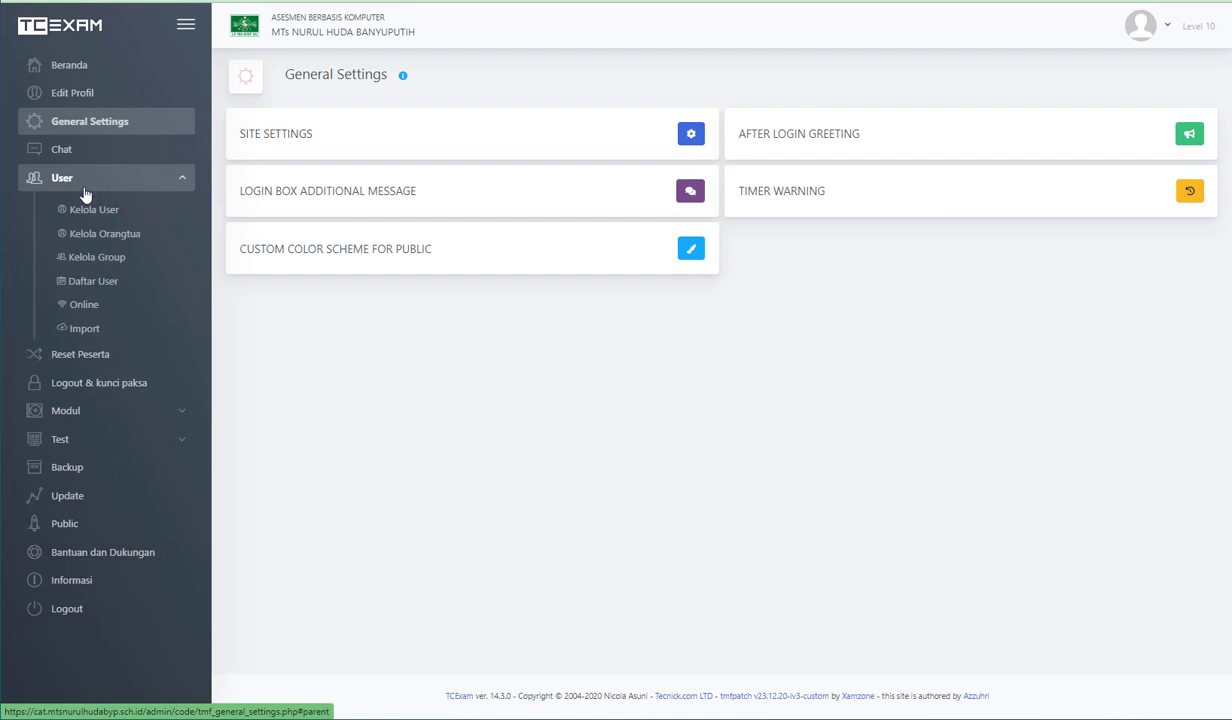
click(117, 257)
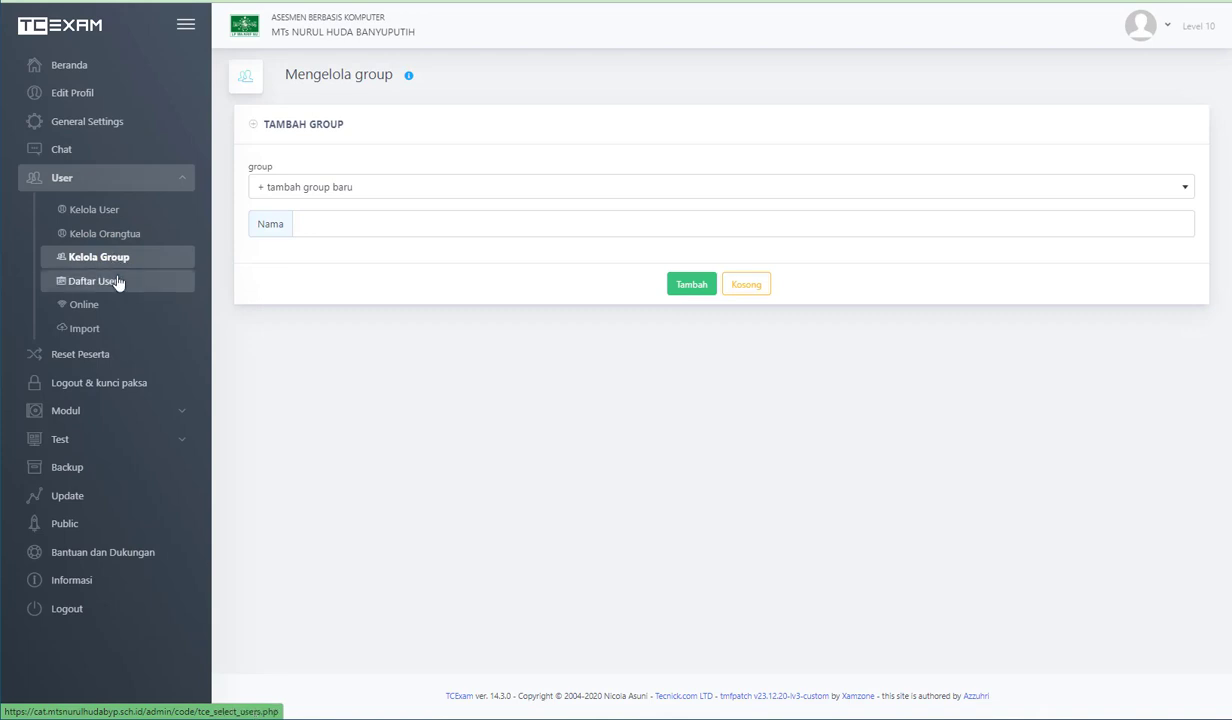
click(115, 279)
click(111, 302)
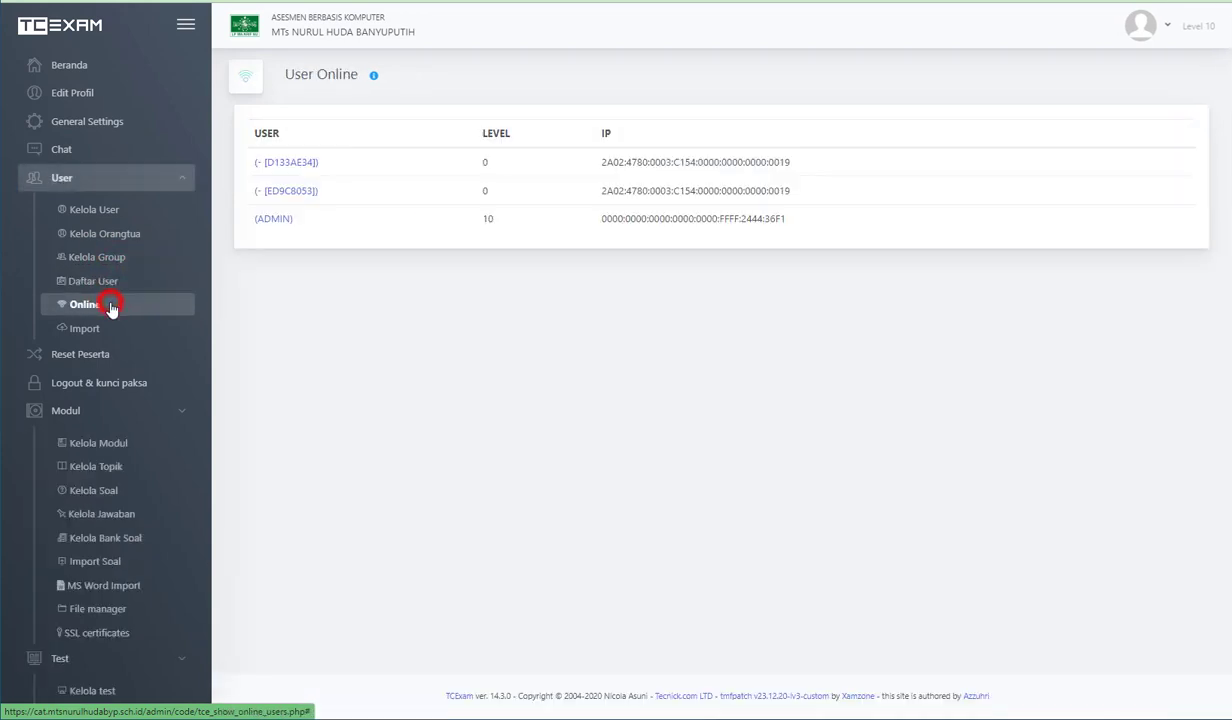
click(100, 330)
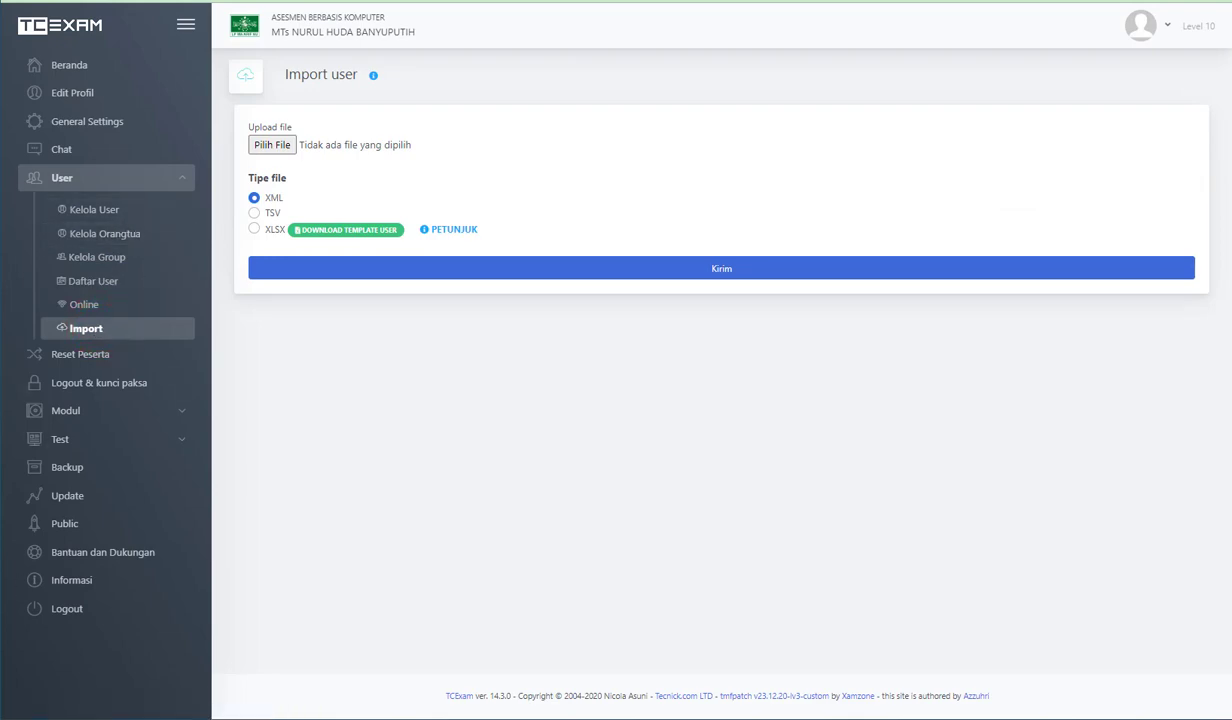
- Switch to the ATURAN LEVER USER.txt notes in Notepad and highlight the rules for levels 1-3 and level 4
click(495, 718)
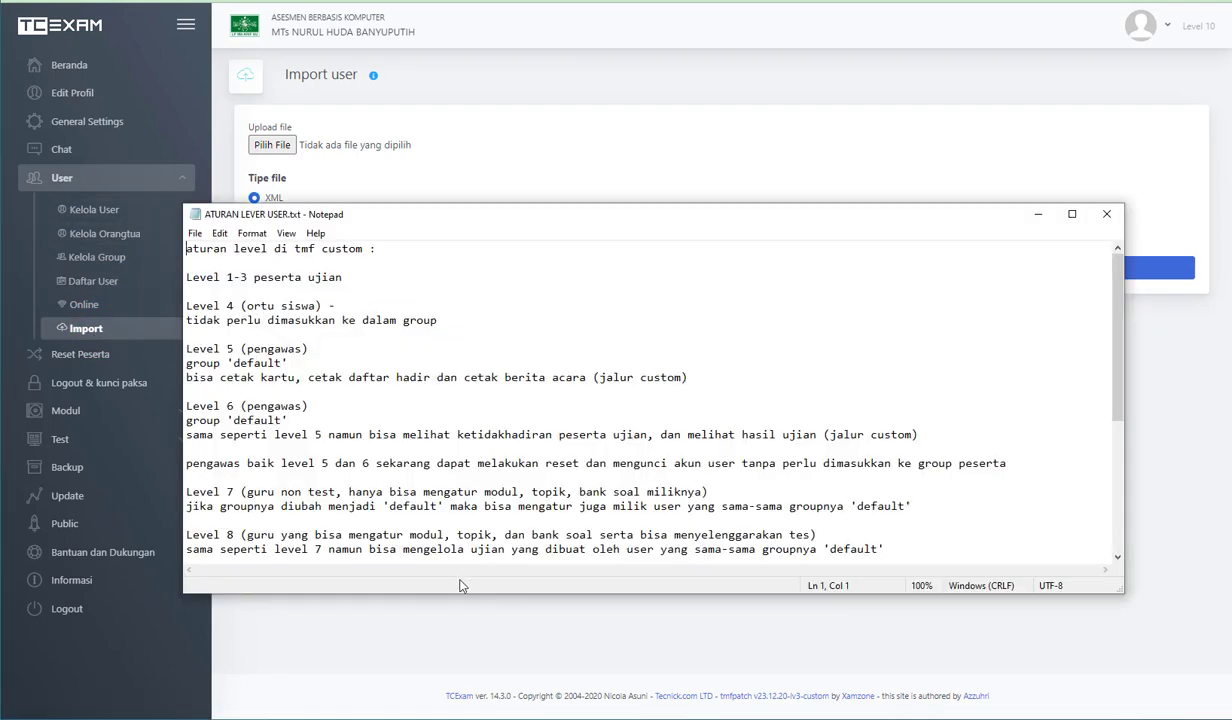
drag(678, 204, 678, 4)
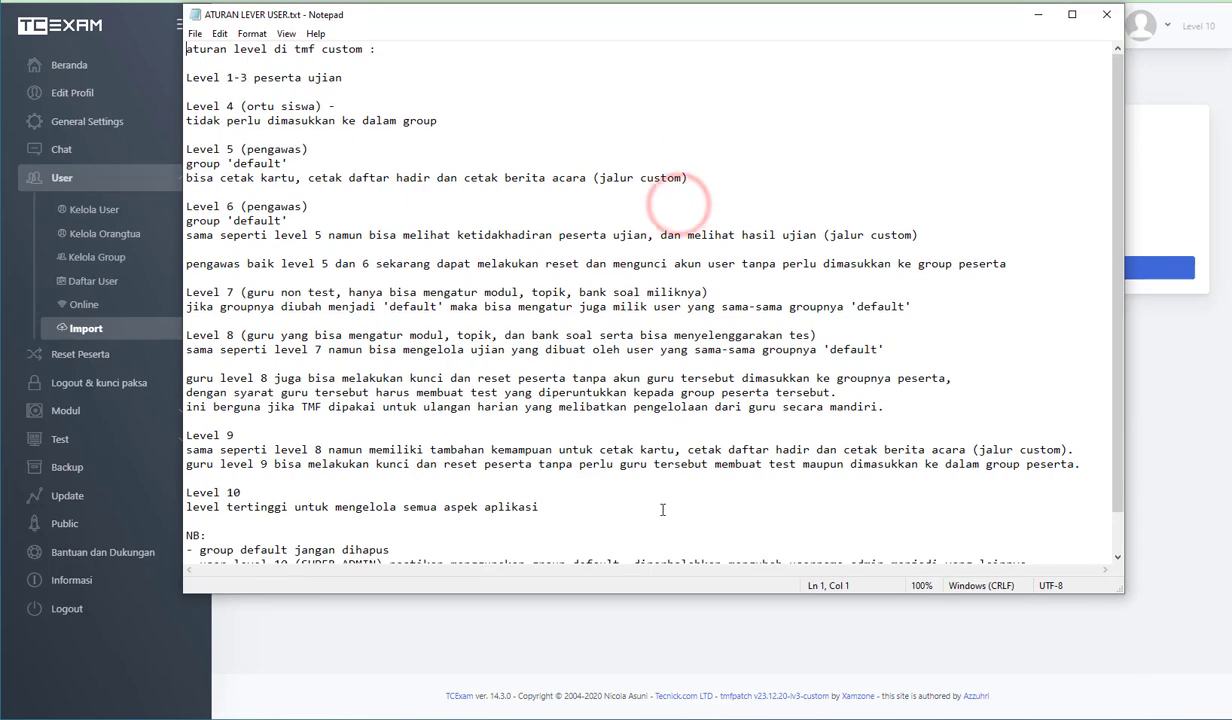
click(226, 78)
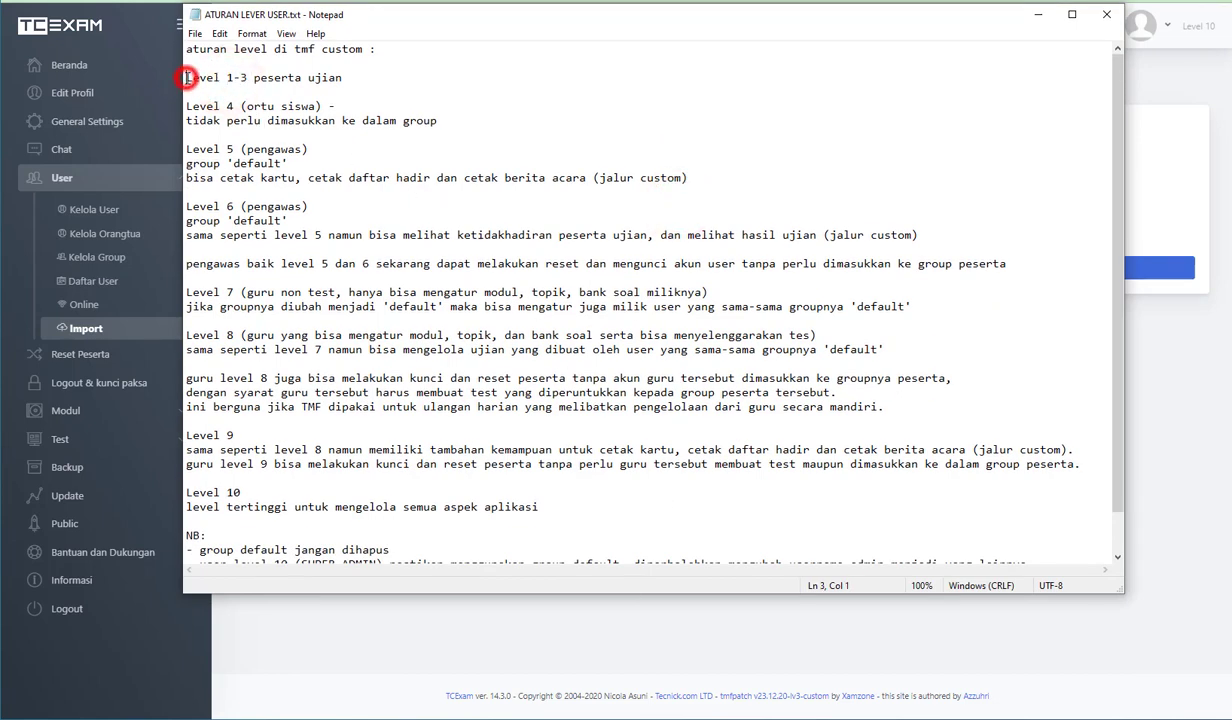
drag(187, 78, 362, 78)
click(362, 78)
drag(184, 105, 340, 102)
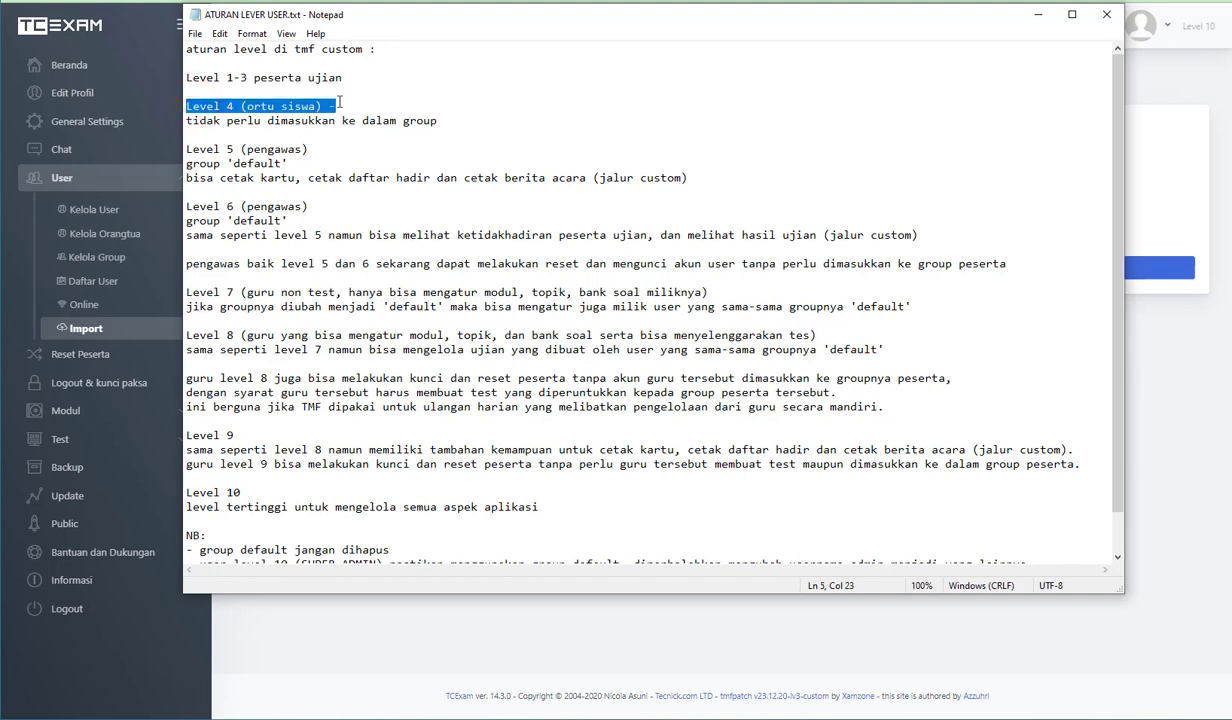
- Highlight the level 5 printing rights and the level 6 rights to view absences and exam results in the notes
drag(187, 148, 234, 148)
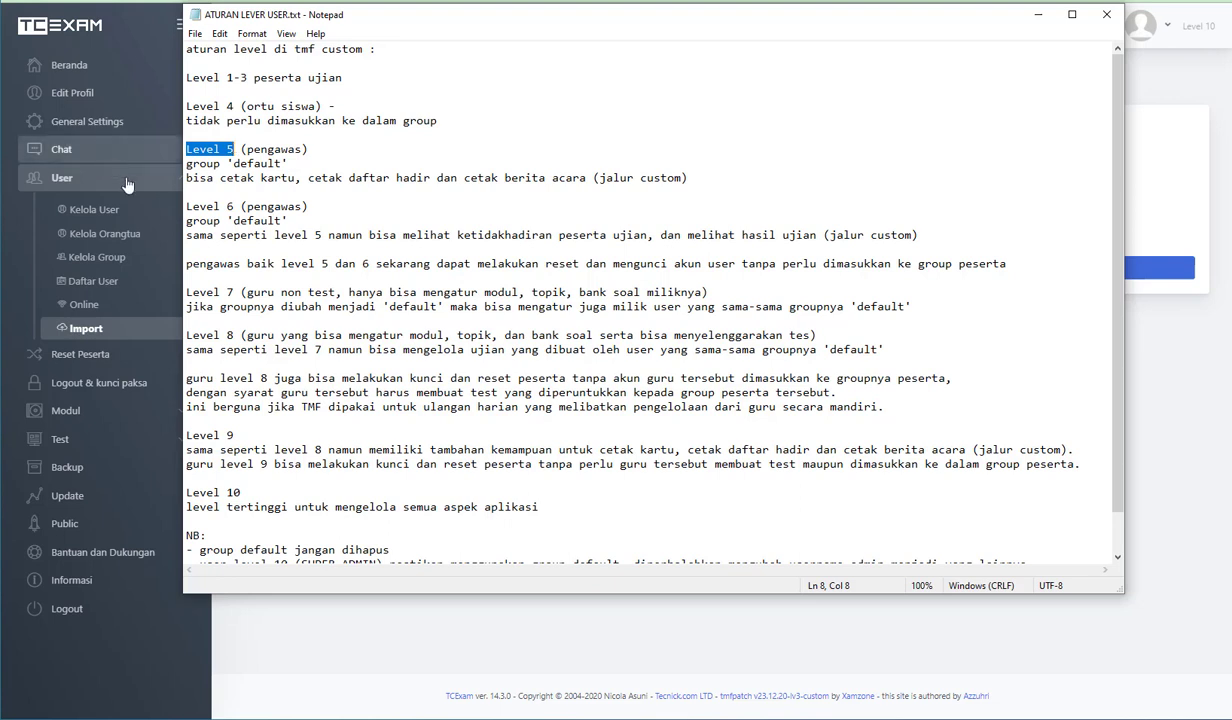
drag(192, 177, 588, 180)
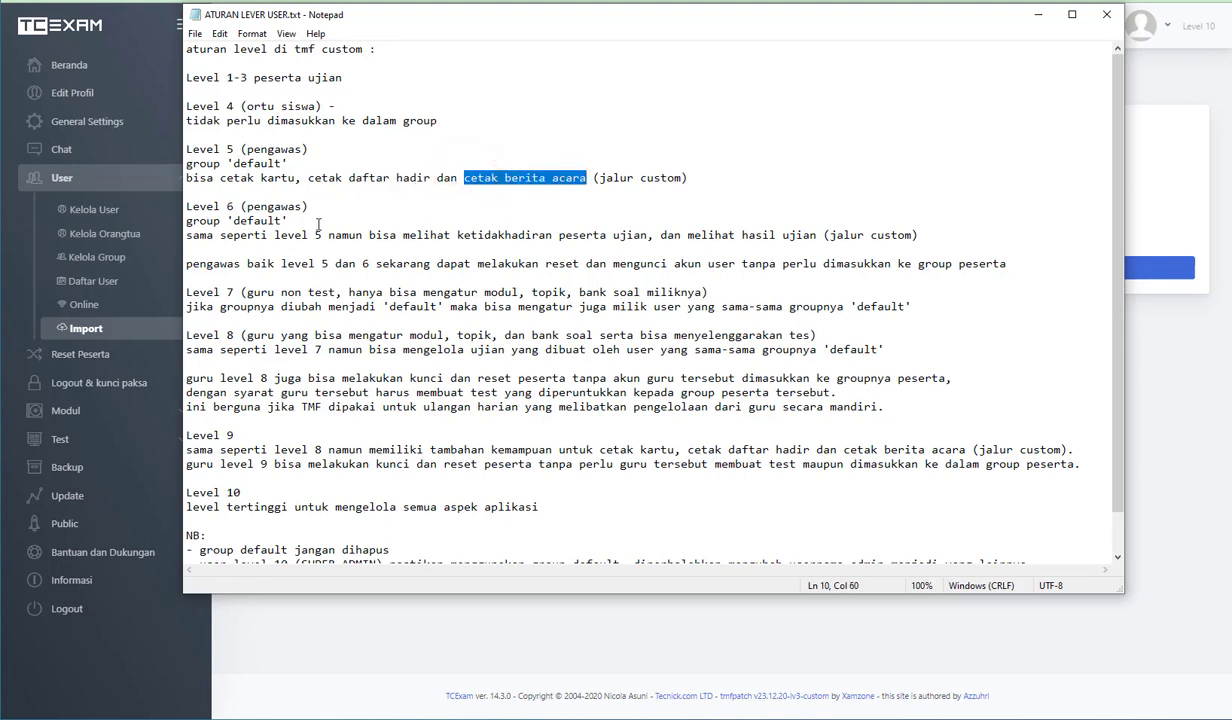
drag(186, 235, 604, 235)
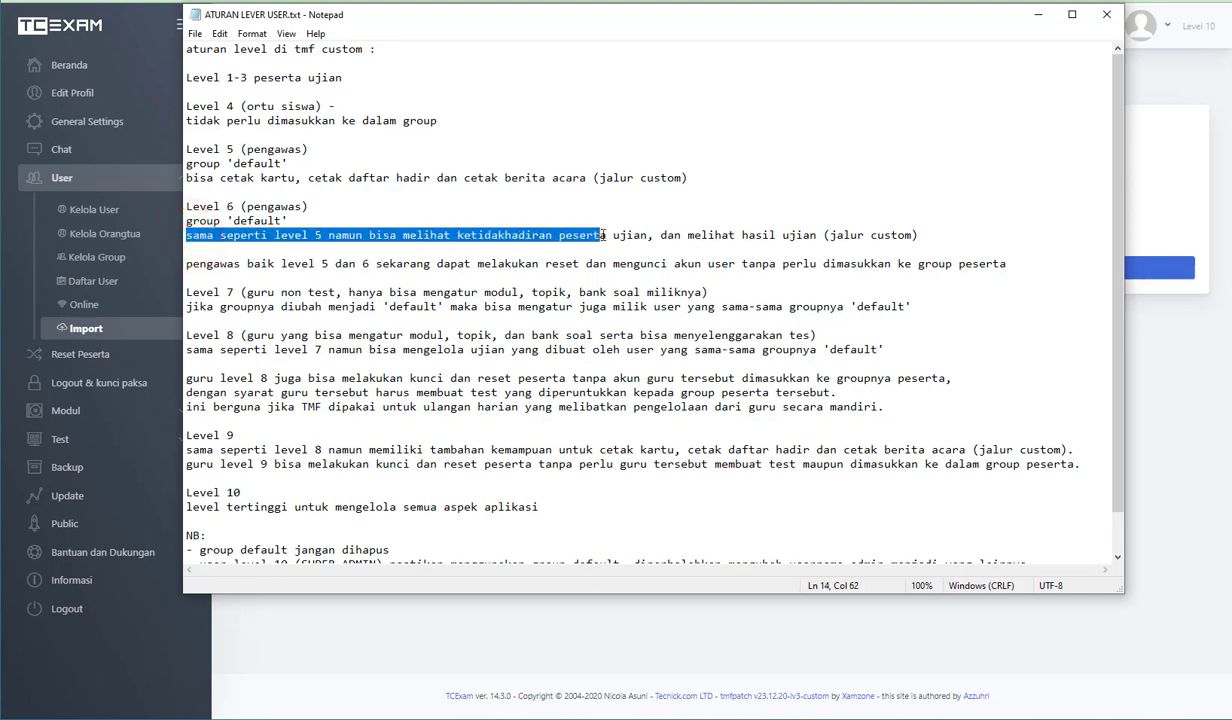
click(488, 240)
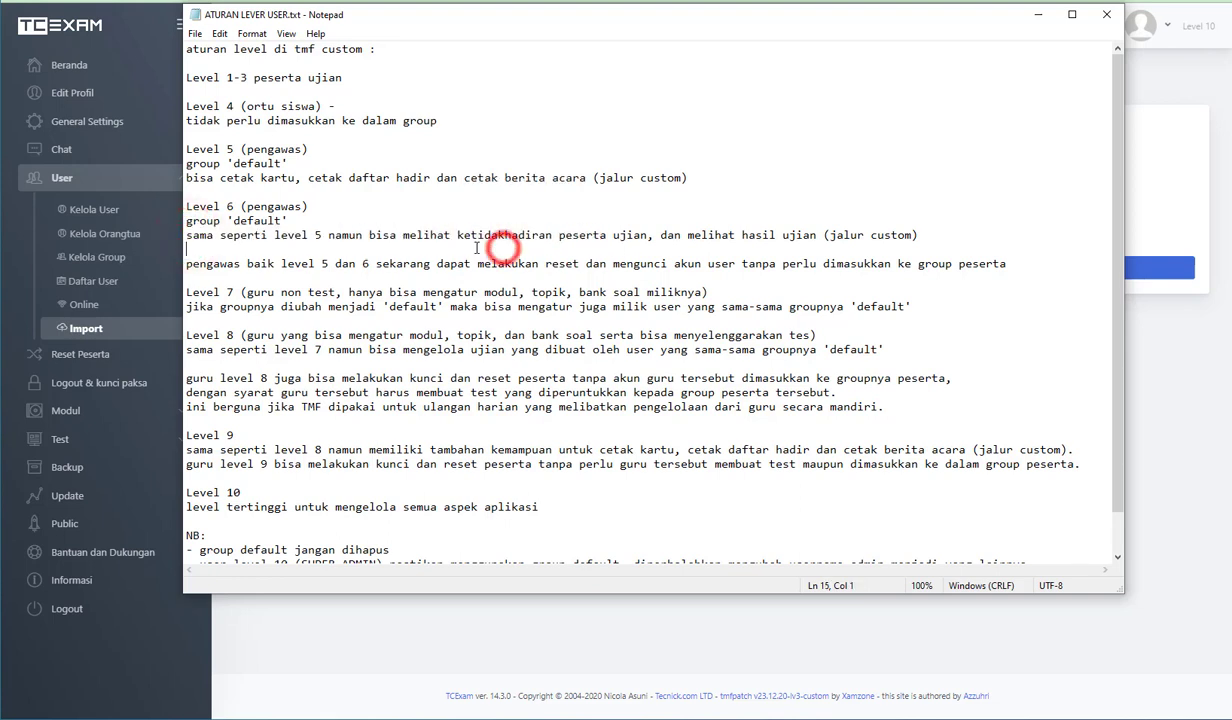
drag(458, 237, 818, 237)
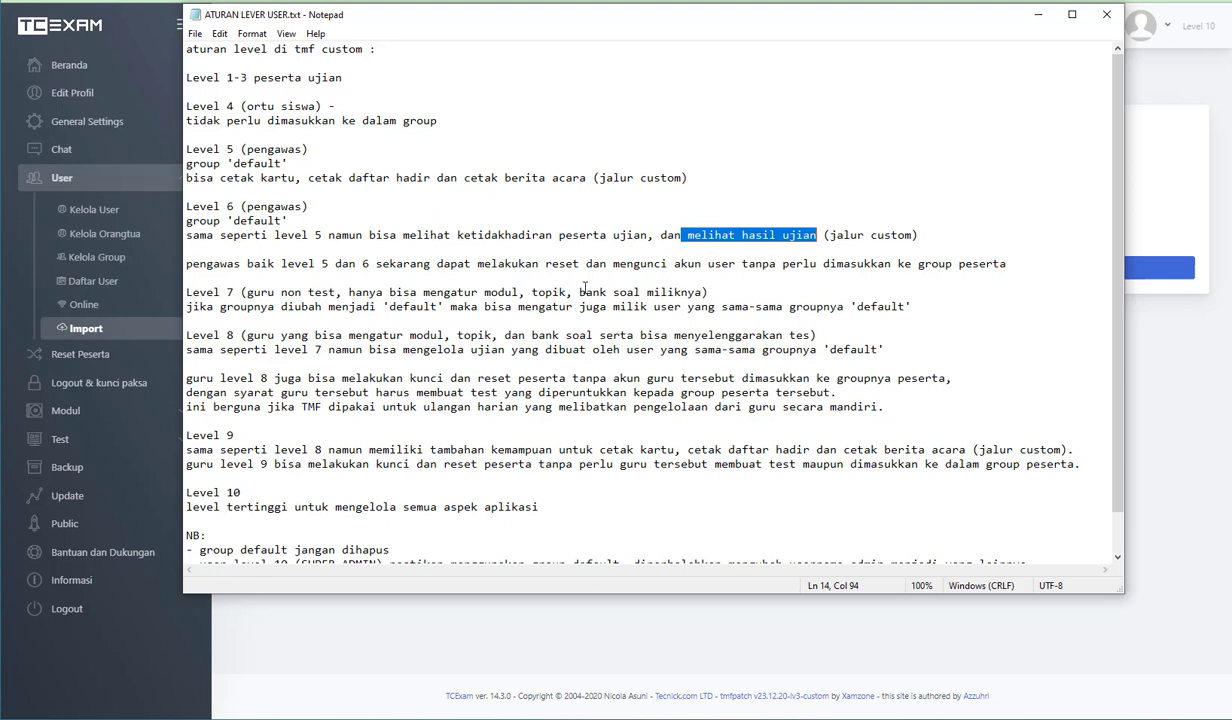
- Highlight the reset and account-locking rights shared by level 5 and 6 proctors
click(405, 265)
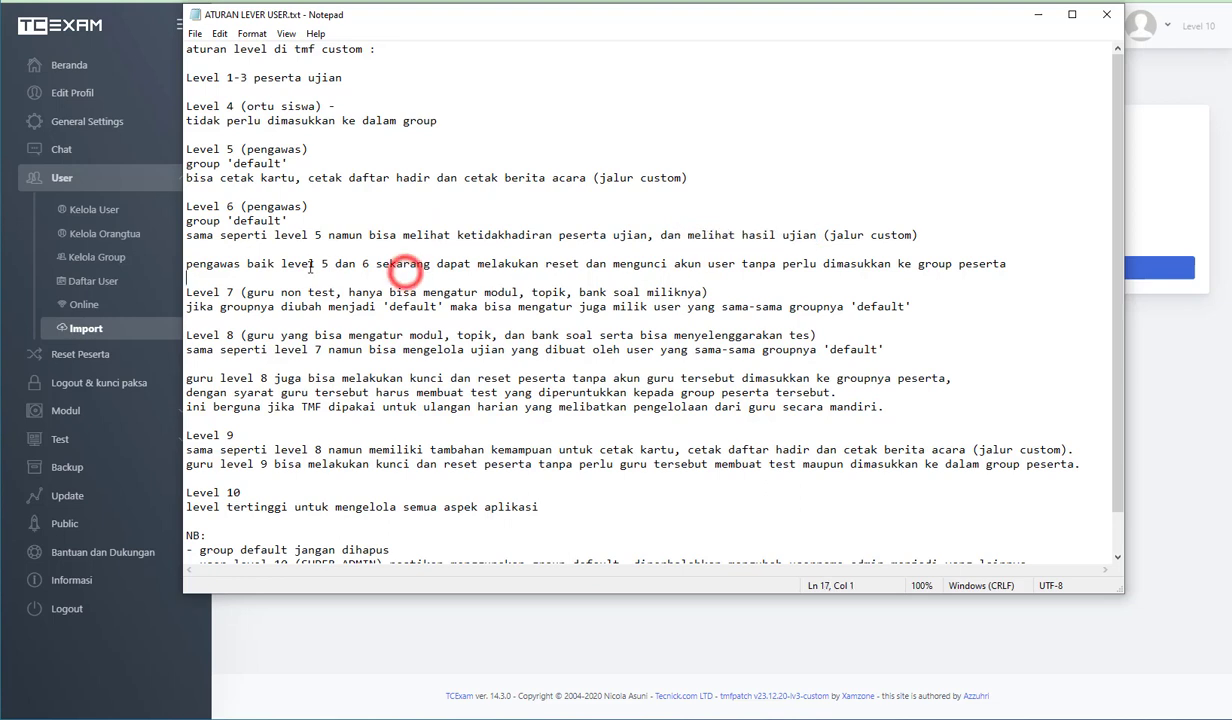
drag(320, 262, 741, 262)
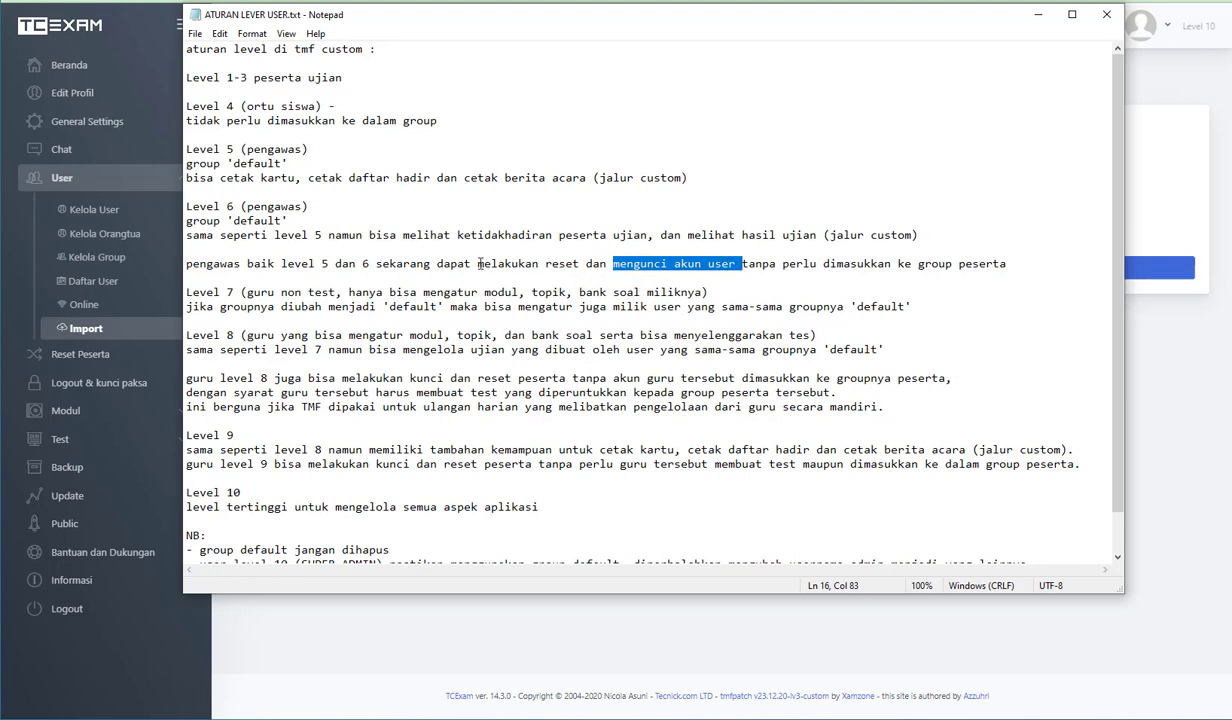
drag(477, 264, 565, 262)
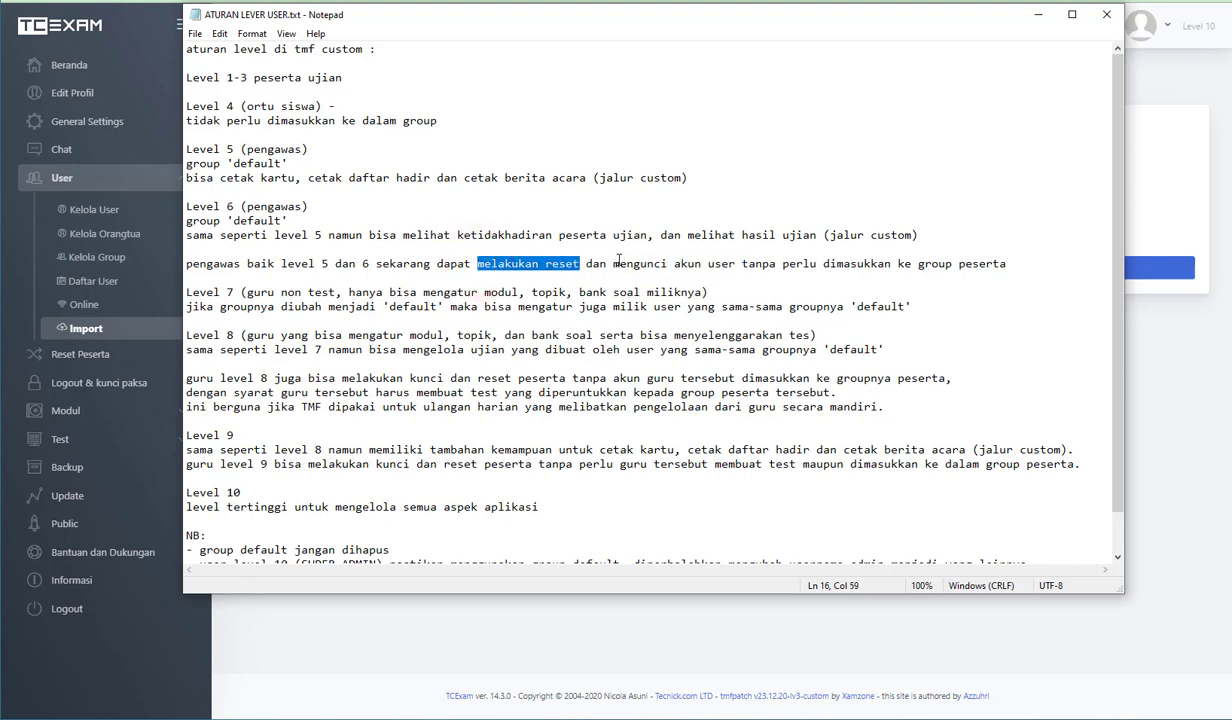
click(611, 262)
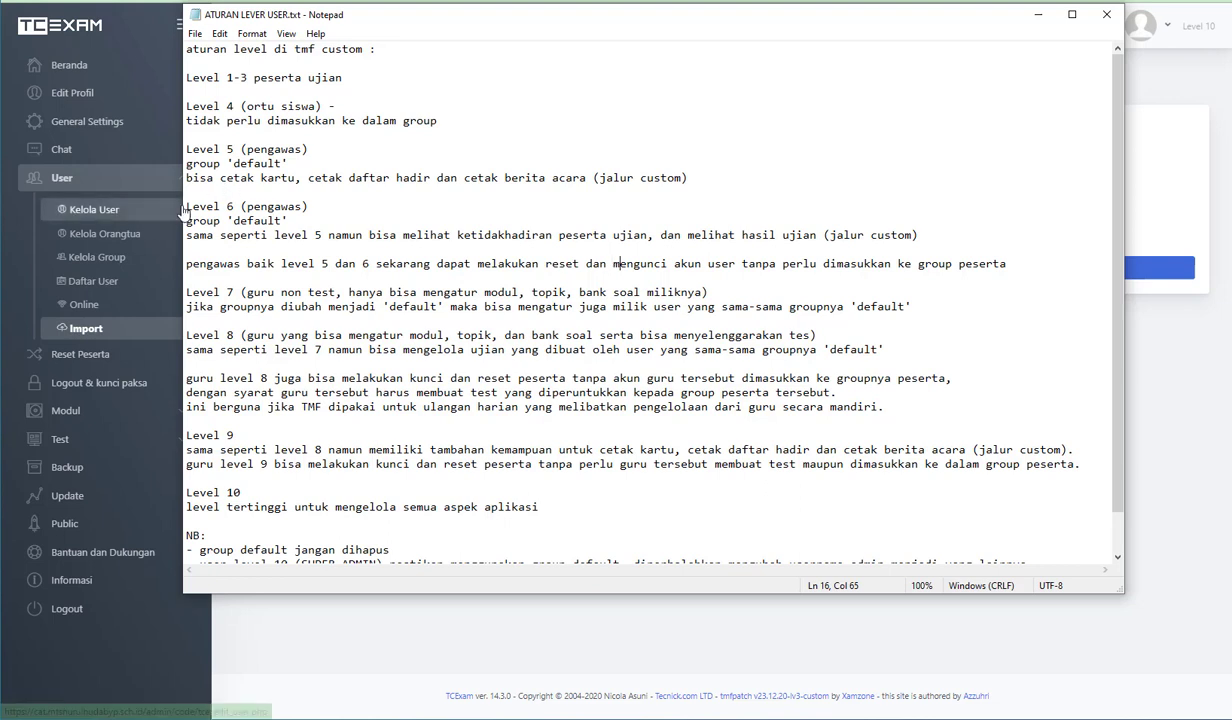
- Review the level 6 heading again, highlighting its additional absence-viewing and exam-result rights
drag(187, 207, 233, 207)
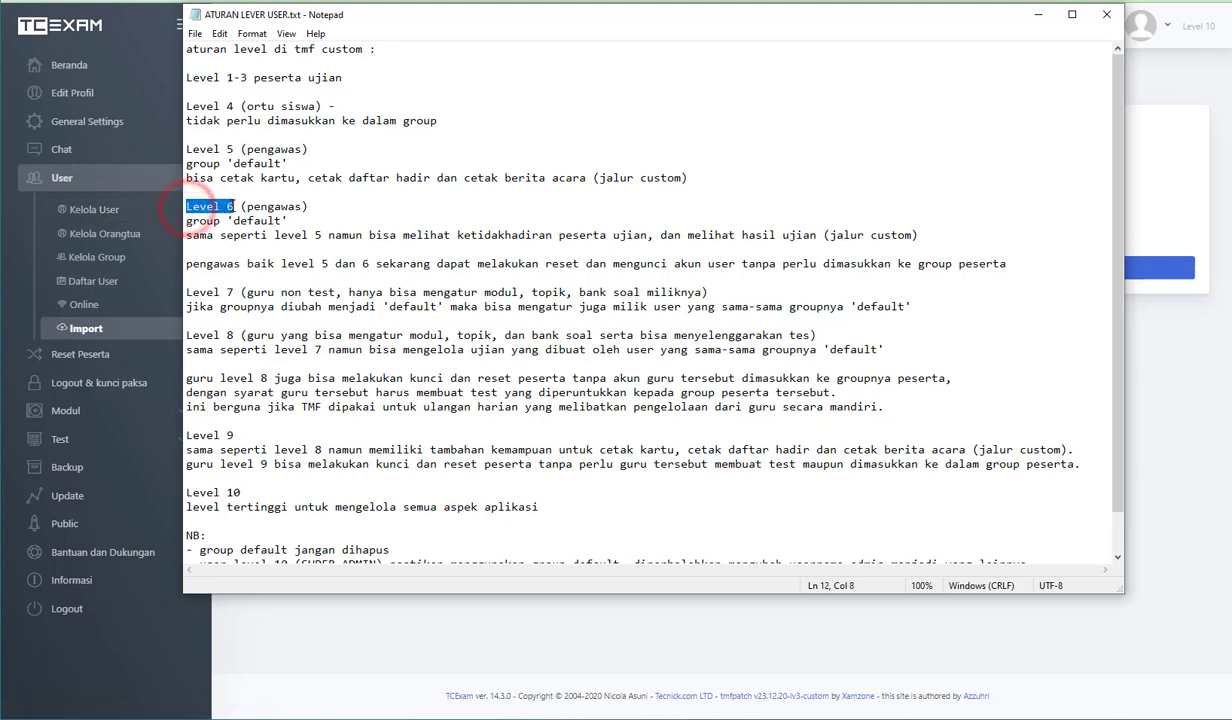
drag(456, 236, 560, 236)
drag(688, 236, 808, 237)
click(673, 264)
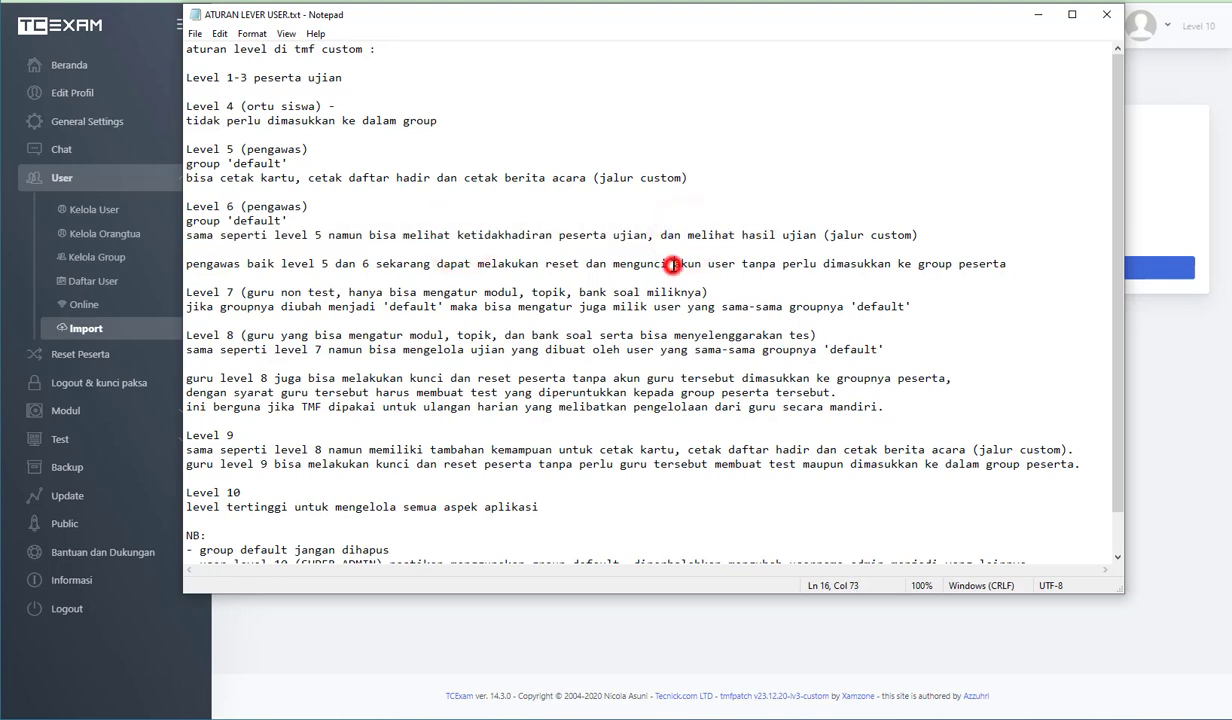
- Highlight the level 7 rule for non-test teachers, covering modules, topics and question banks
double_click(229, 292)
double_click(229, 437)
drag(295, 292, 355, 292)
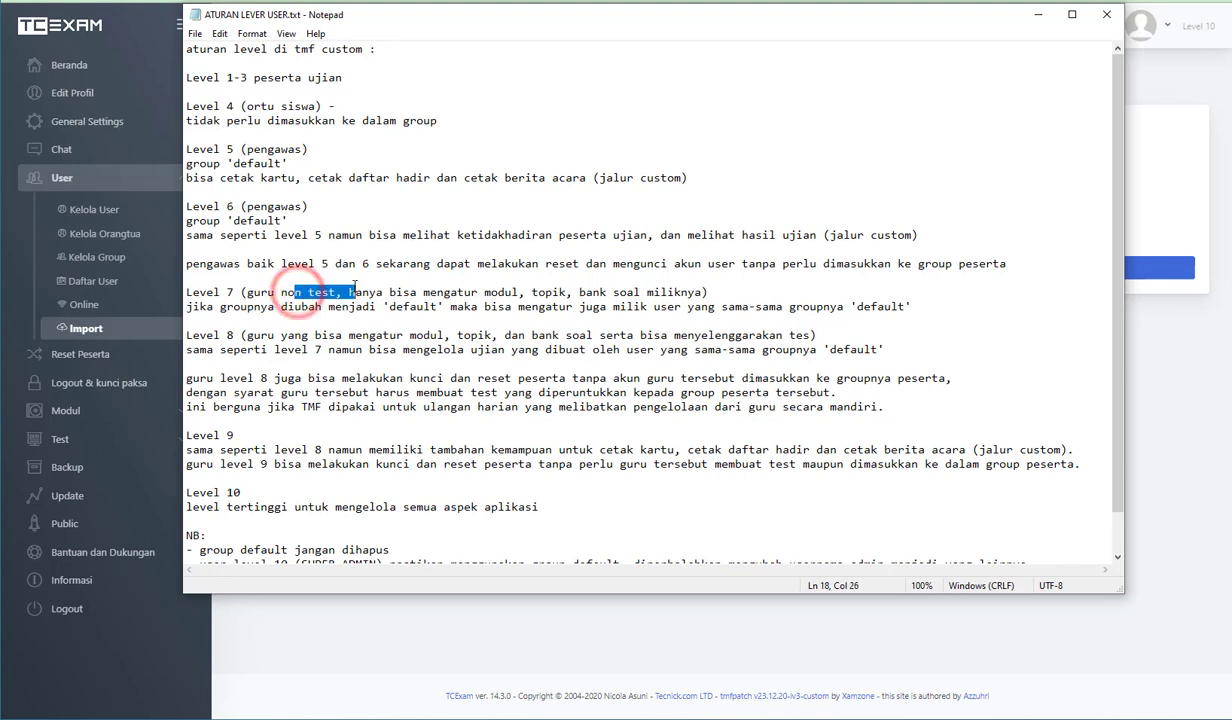
drag(484, 292, 563, 292)
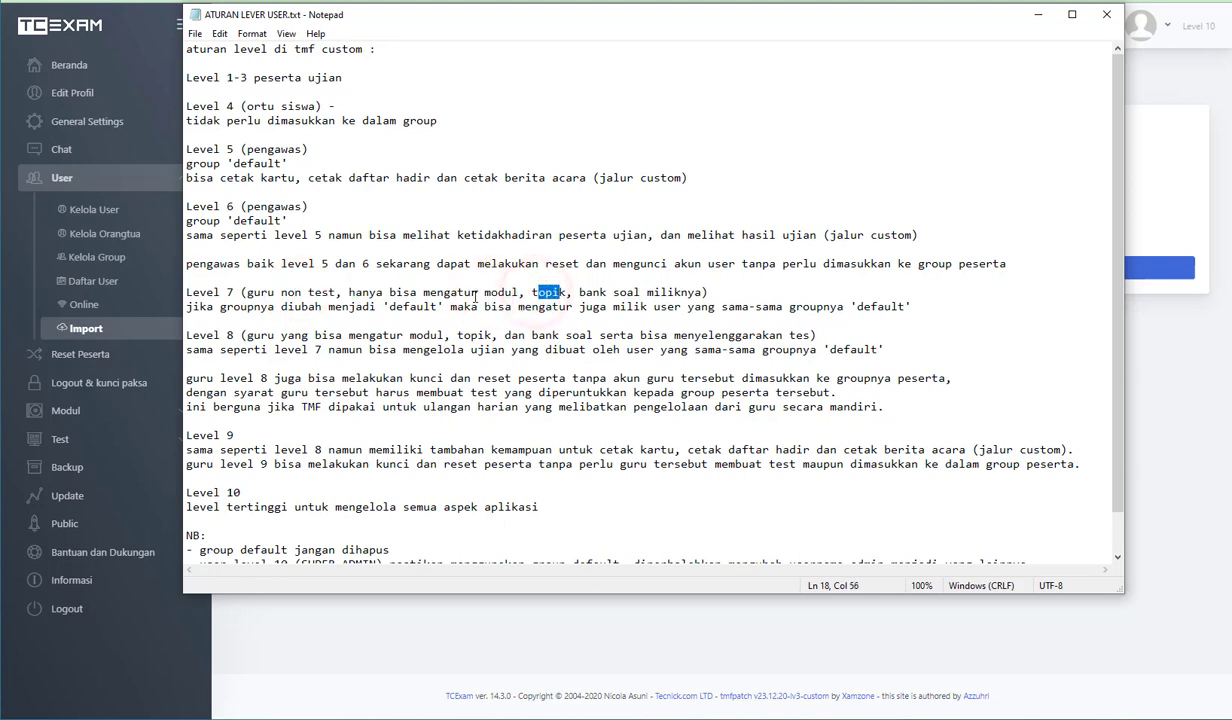
drag(484, 292, 603, 292)
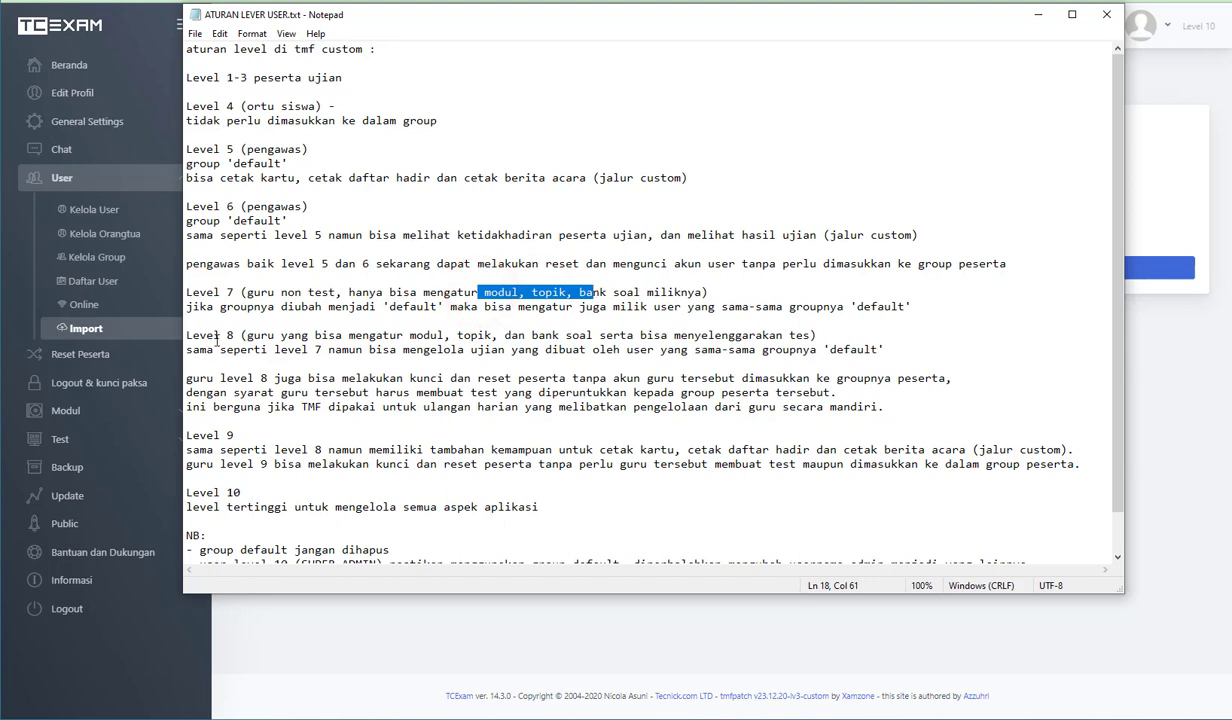
- Examine the level 8 rules, highlighting module and topic management, holding tests, and locking and resetting participants
drag(219, 335, 225, 335)
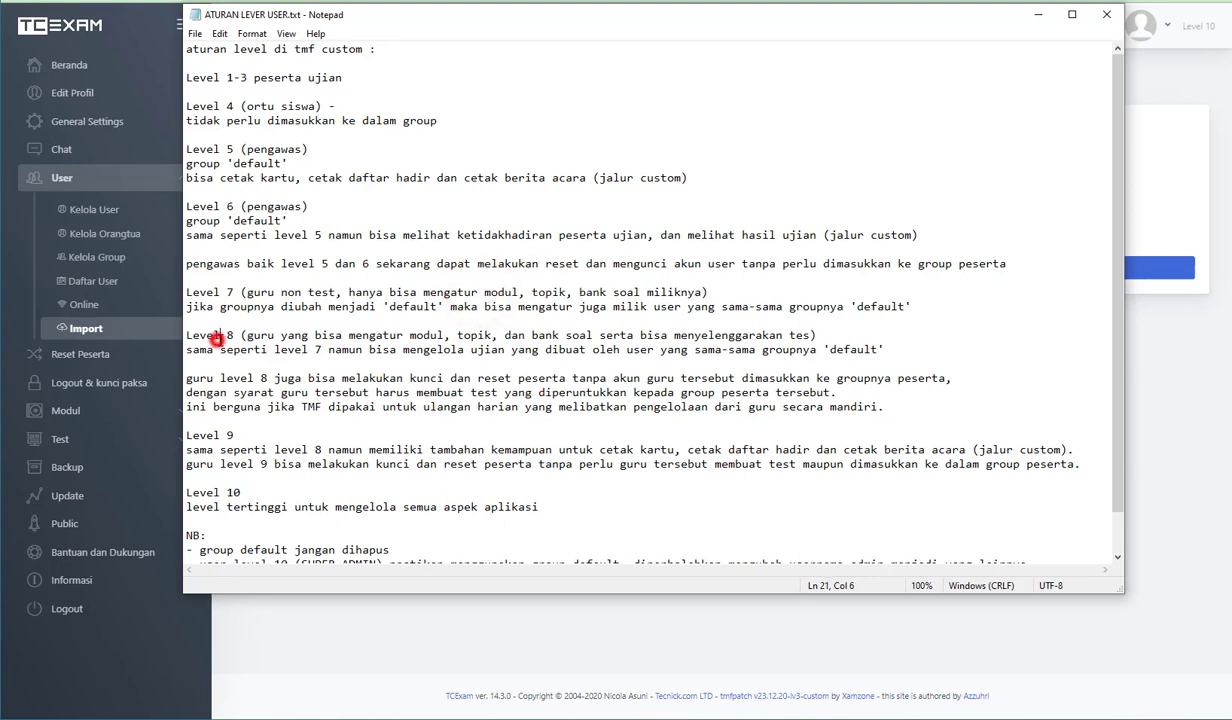
double_click(405, 335)
drag(405, 335, 492, 335)
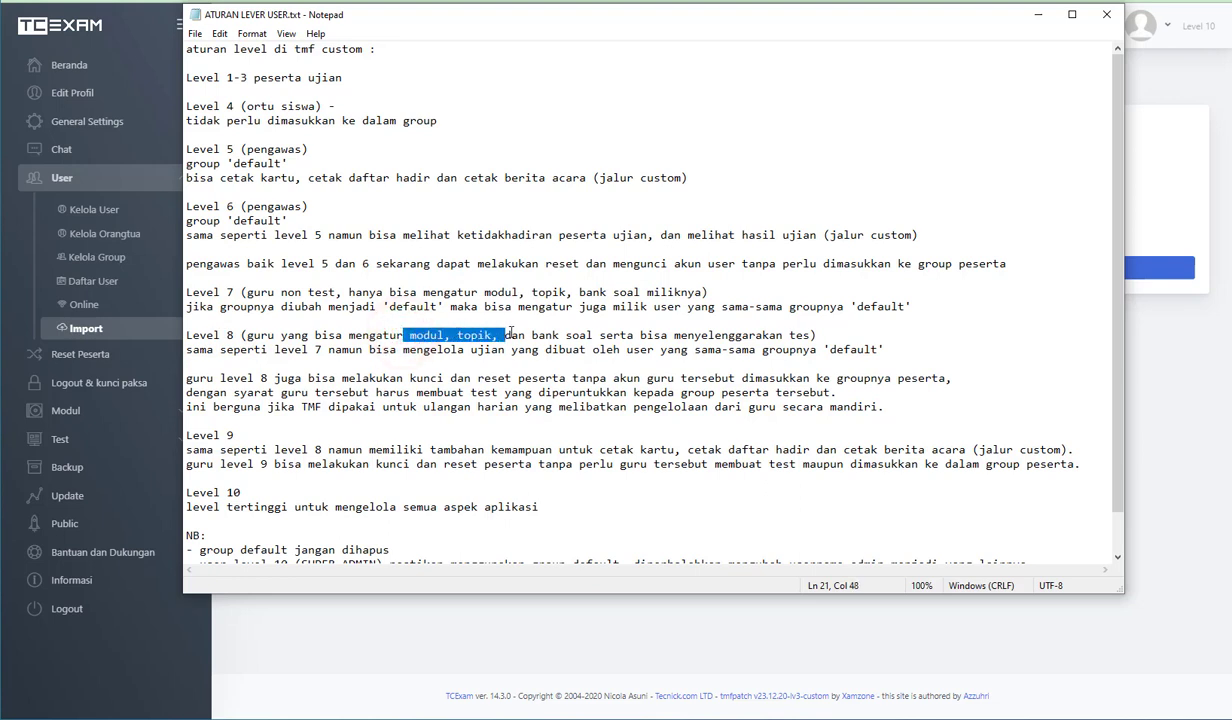
drag(768, 334, 772, 334)
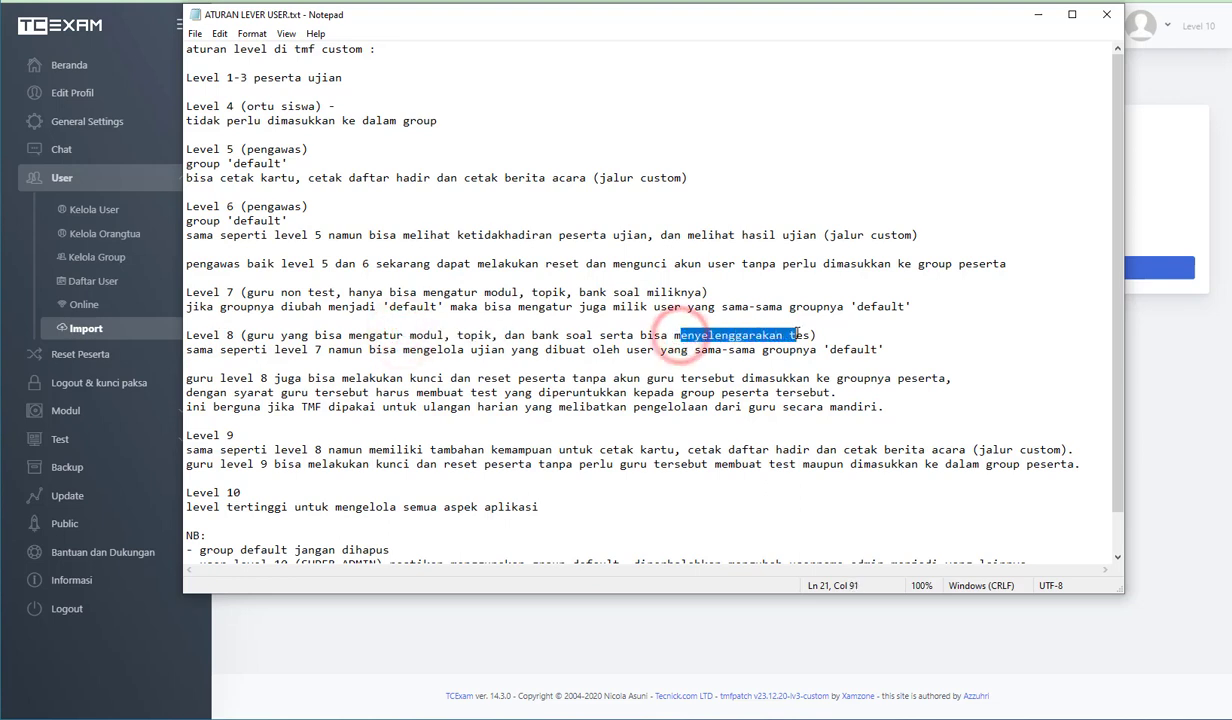
click(796, 335)
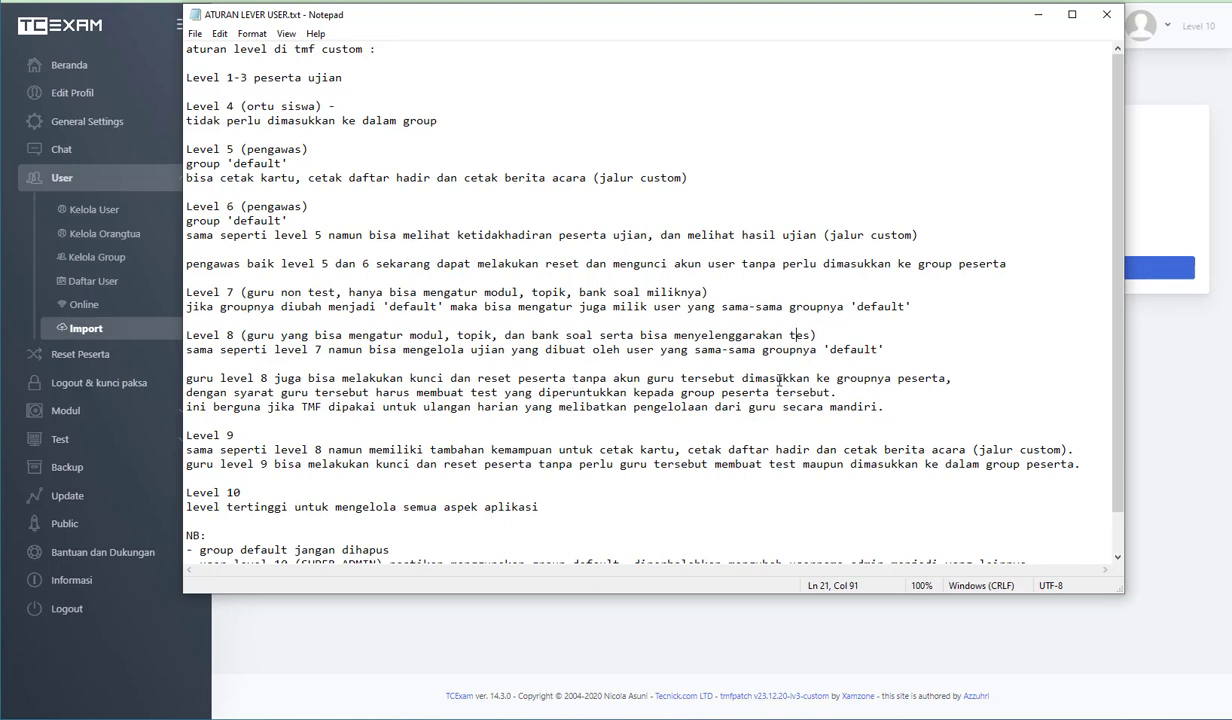
click(250, 247)
drag(222, 449, 280, 447)
drag(273, 378, 321, 393)
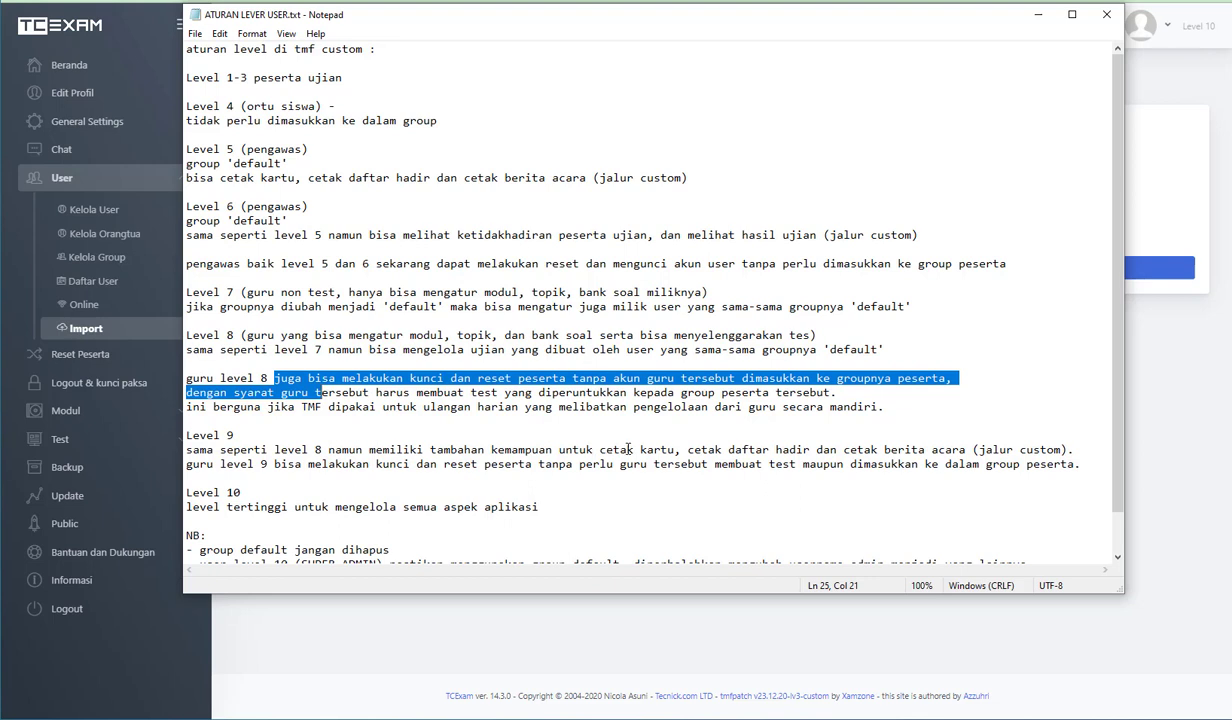
- Highlight the level 9 rights to print cards, attendance lists and official reports, and to lock and reset participants
drag(628, 449, 729, 454)
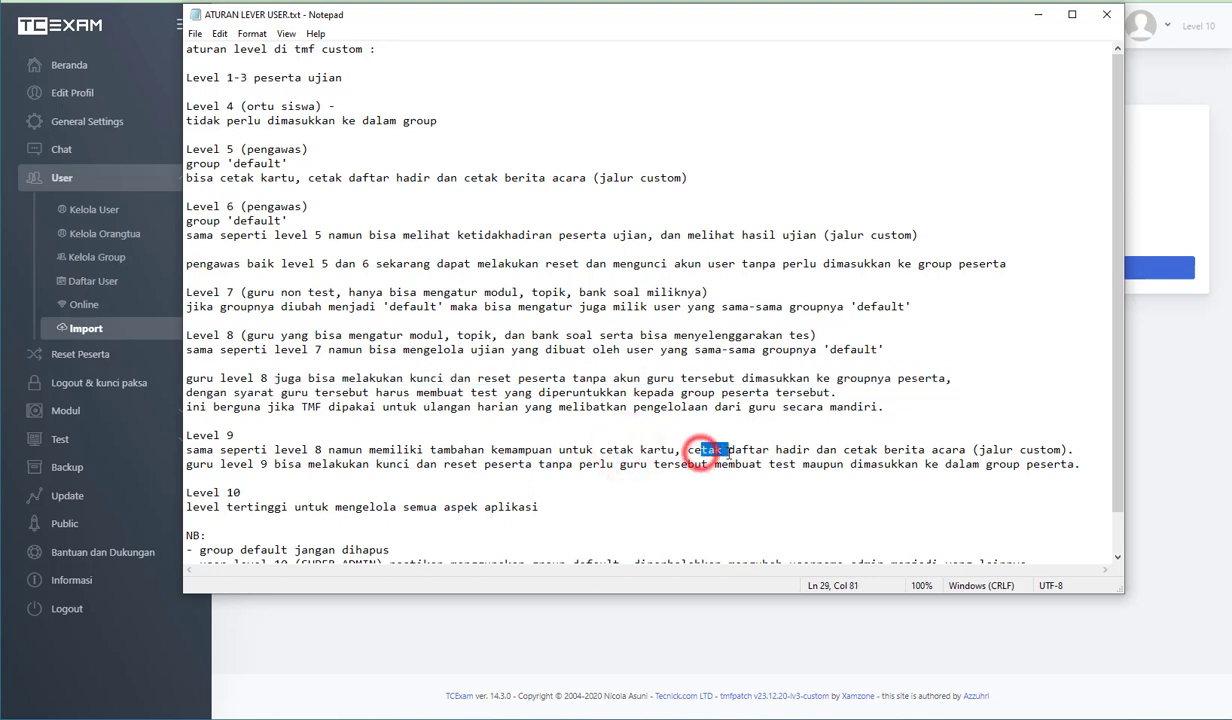
drag(878, 450, 930, 450)
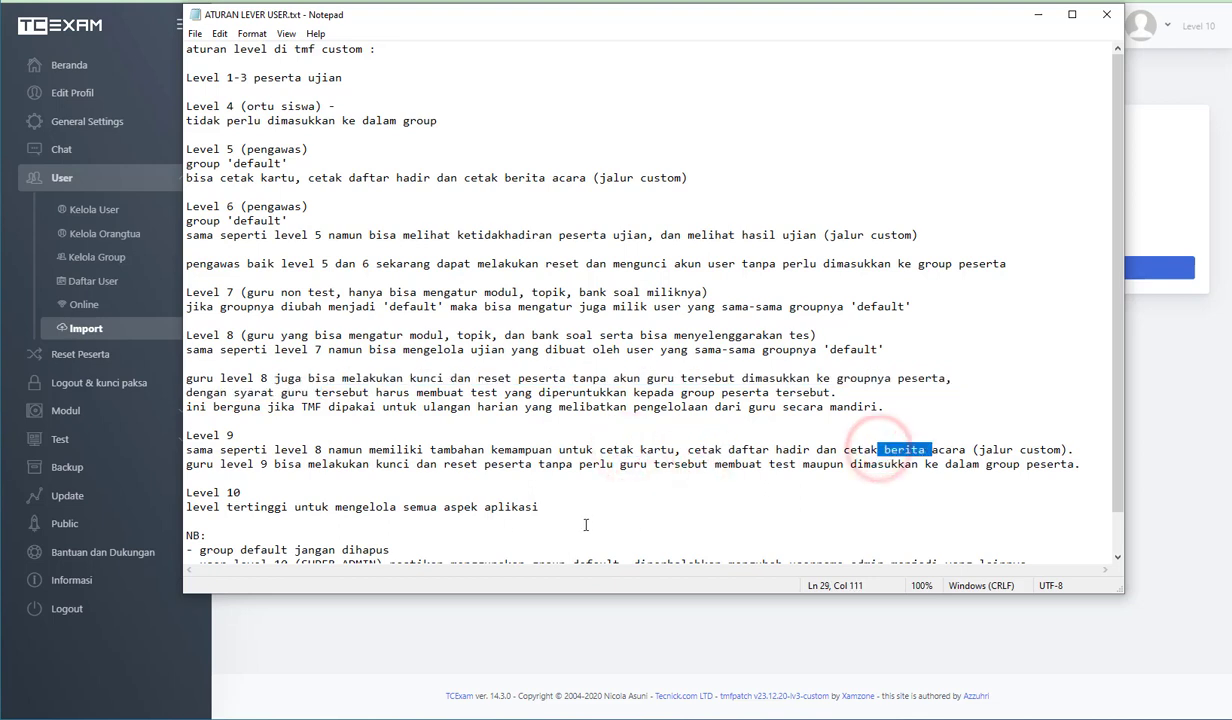
click(345, 467)
drag(463, 464, 527, 464)
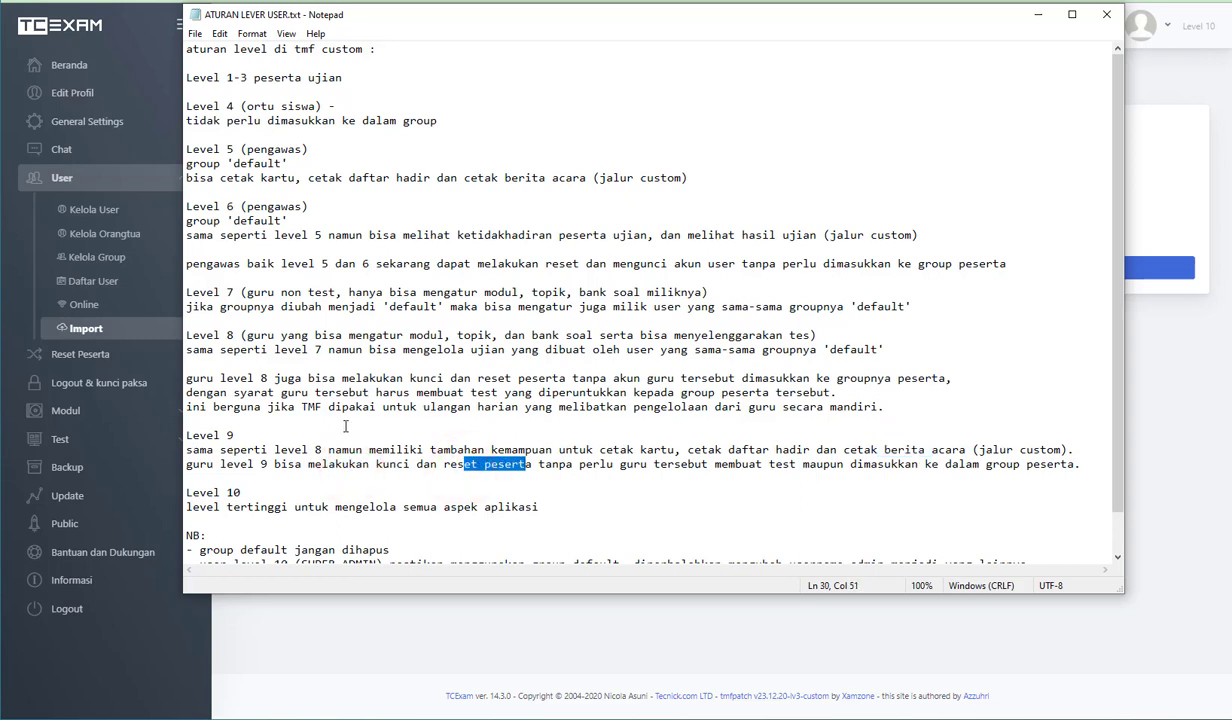
- Compare the level 9 heading with the level 5 and 6 rules, highlighting the level 6 right to view exam results
double_click(229, 436)
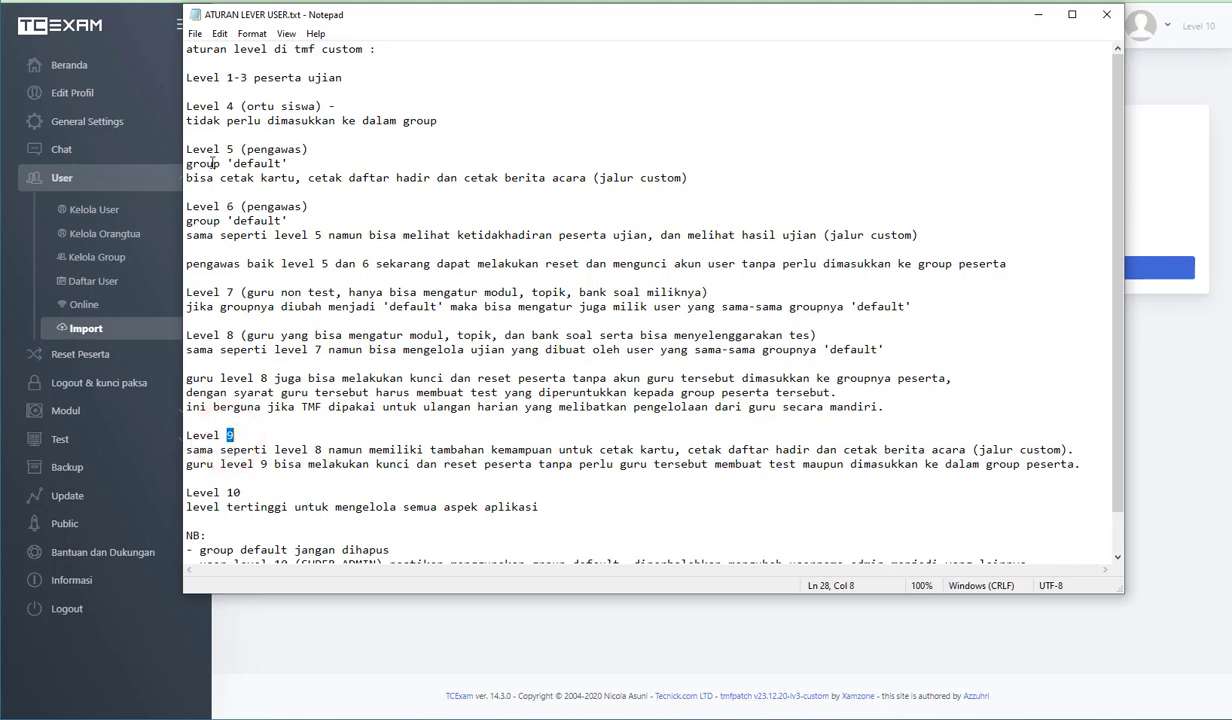
click(213, 162)
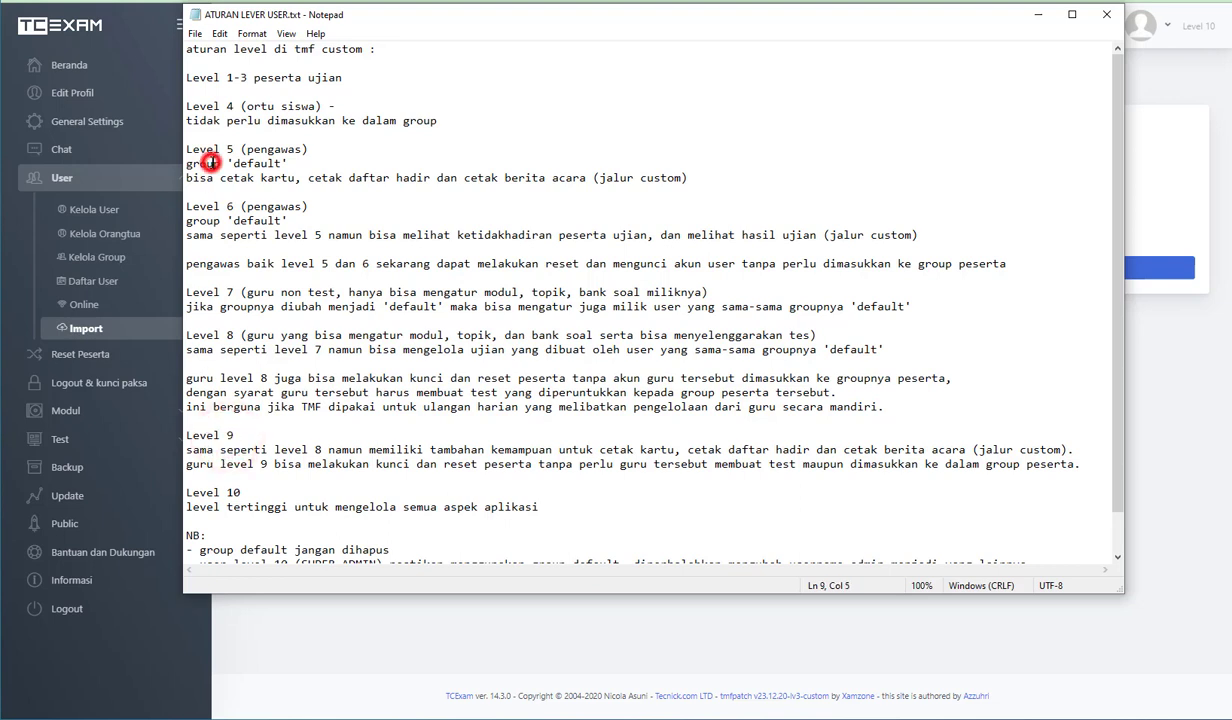
click(233, 302)
double_click(555, 239)
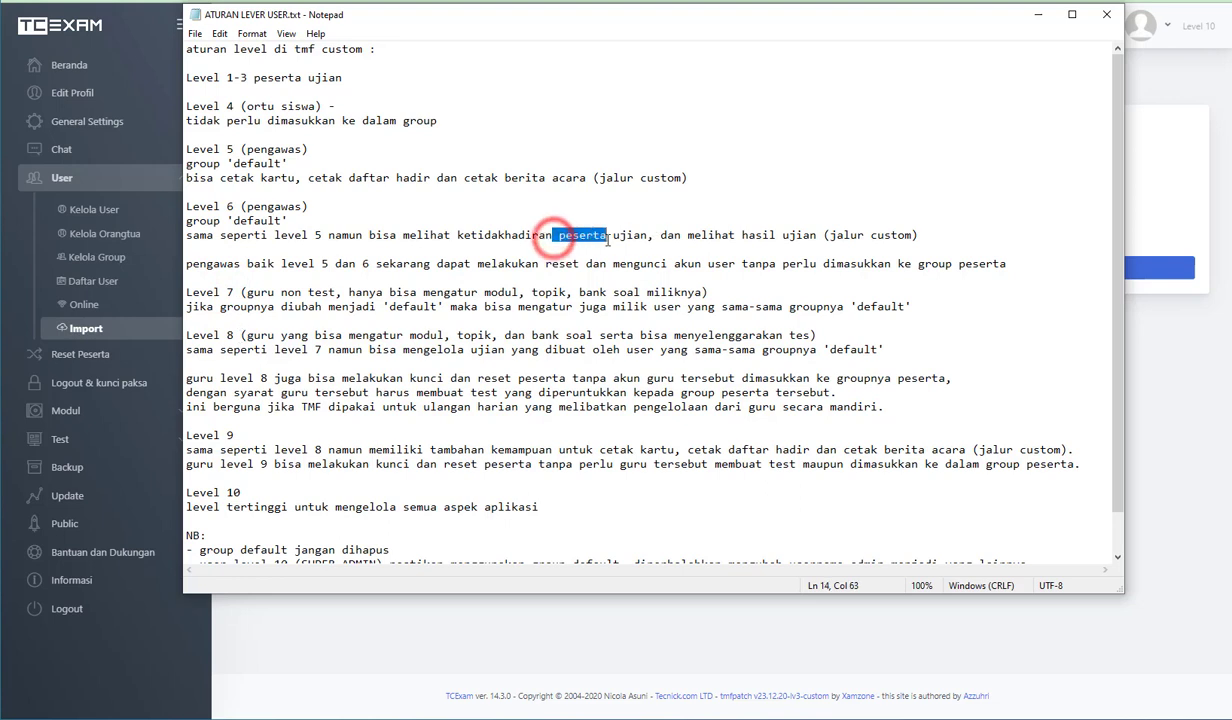
drag(692, 236, 815, 238)
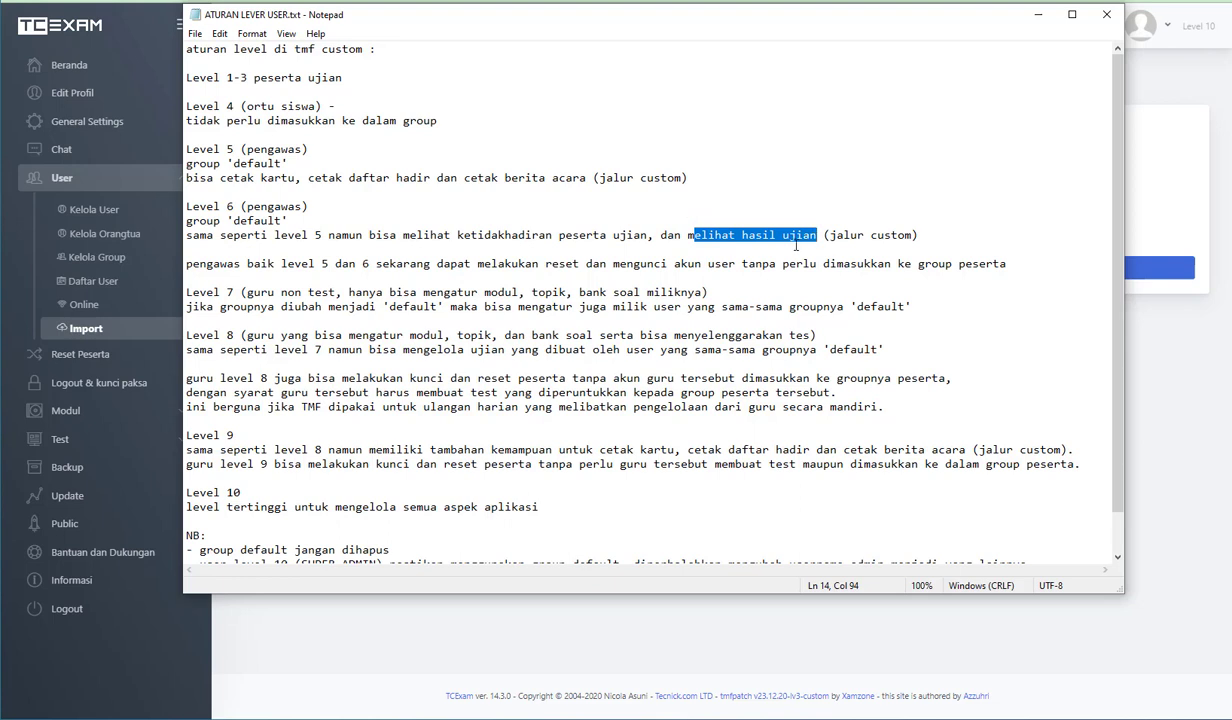
click(490, 407)
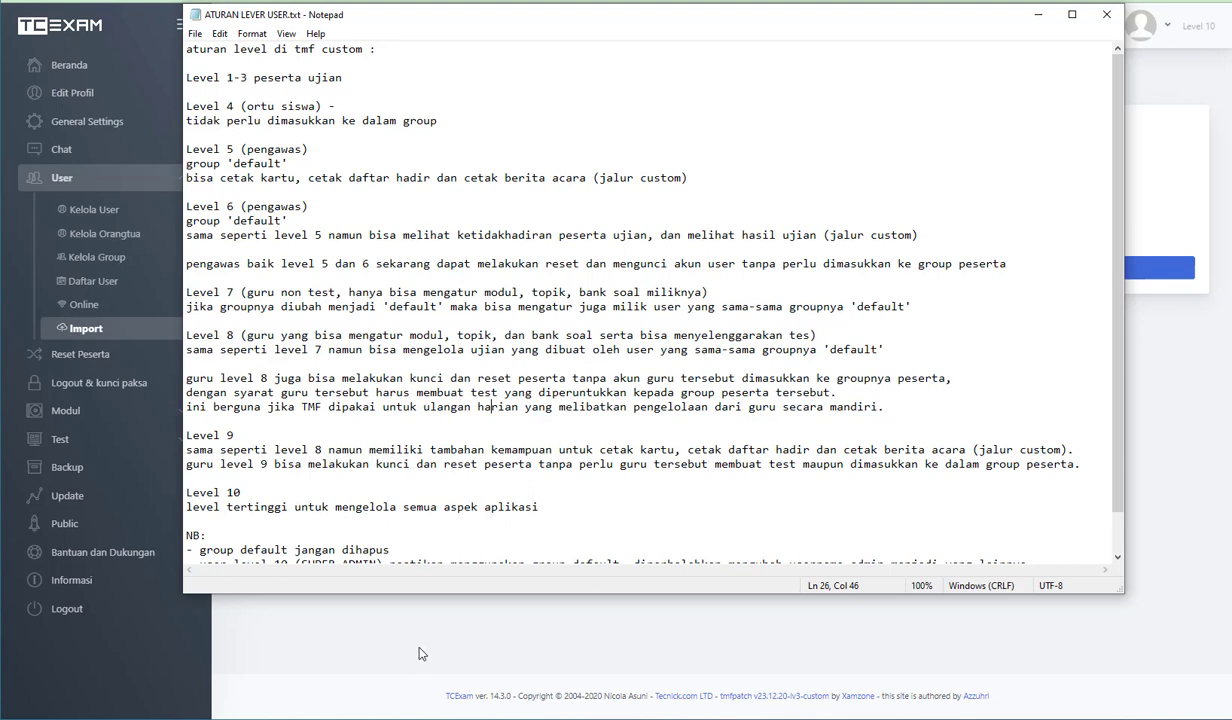
- Read the NB notes about the default group, and open the admin's own profile to check its username and group
scroll(410, 532, down, 2)
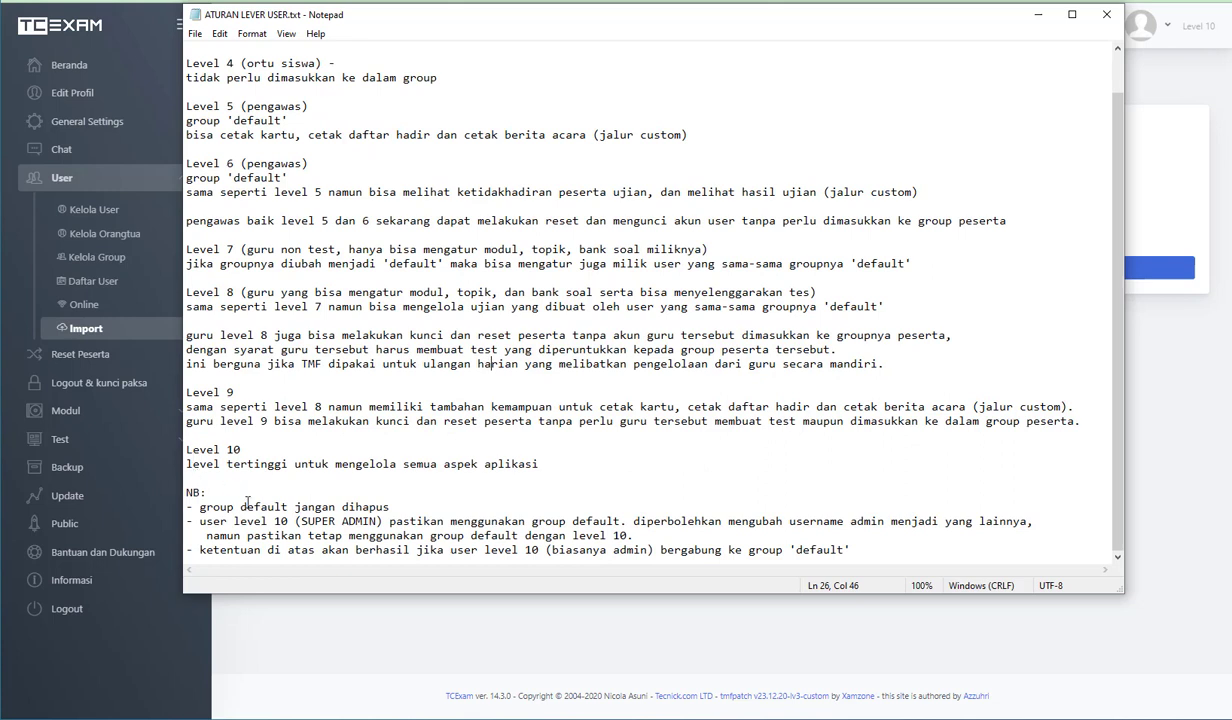
click(92, 100)
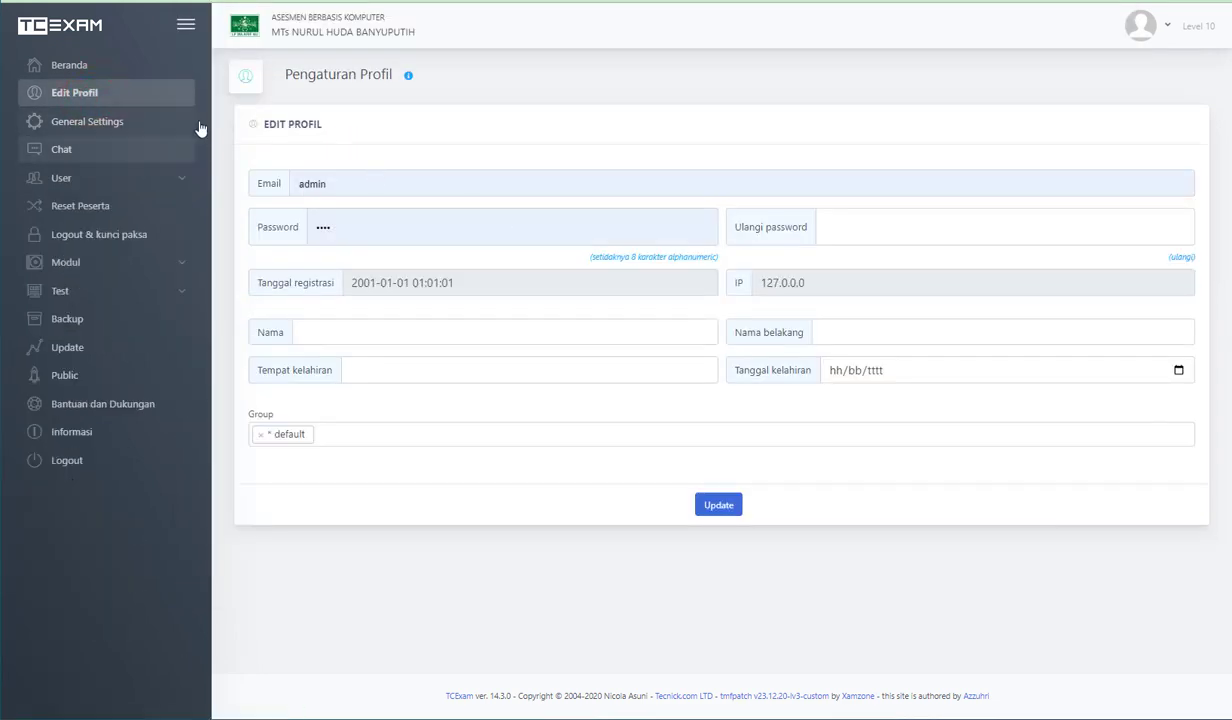
click(355, 185)
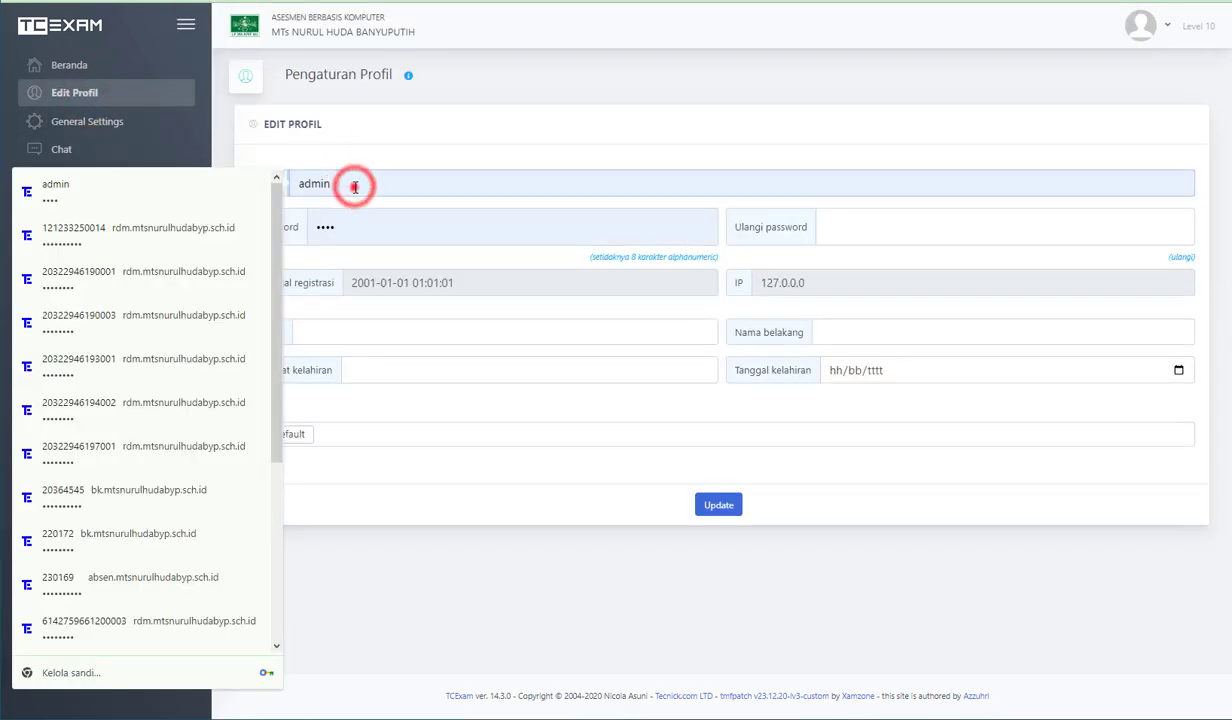
click(444, 167)
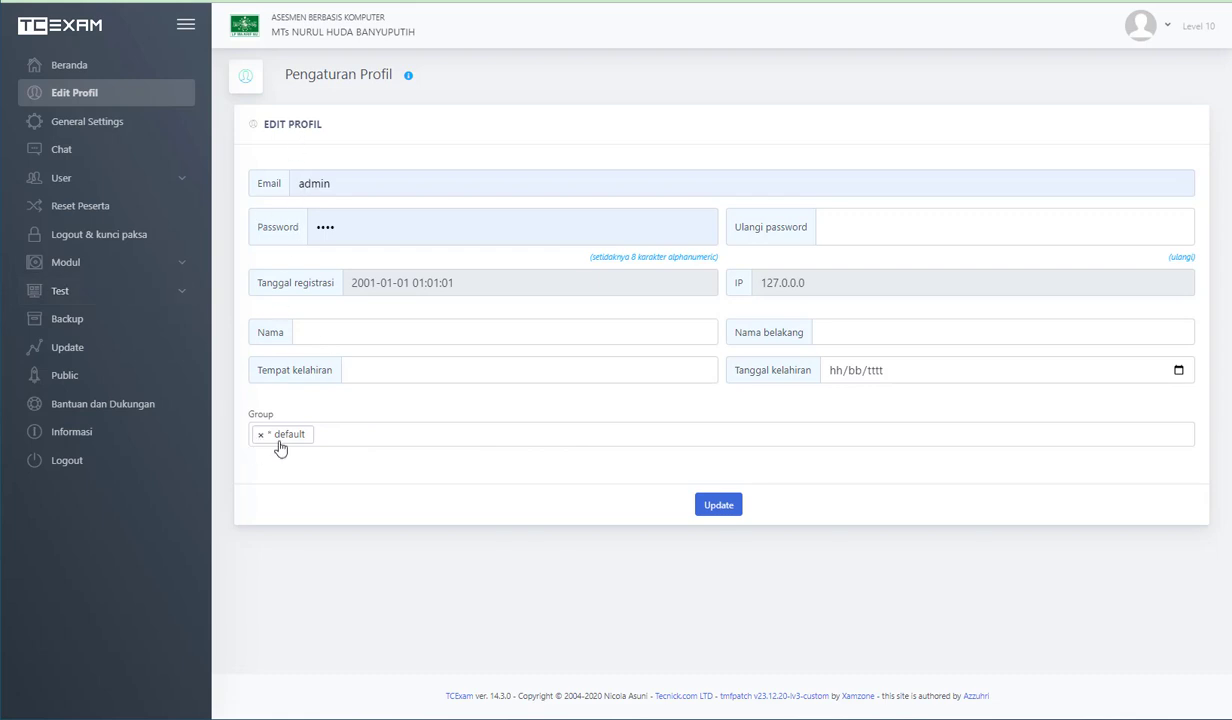
- Open the admin account in user management and examine its username, level and group
click(123, 180)
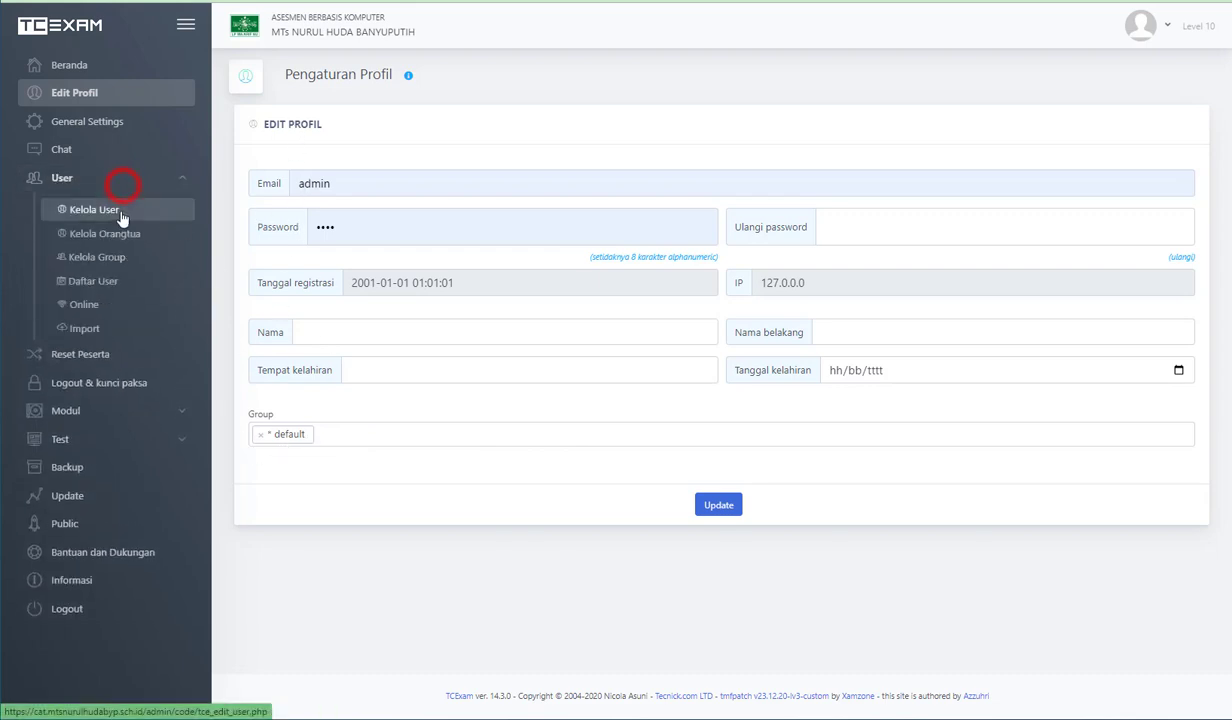
click(120, 212)
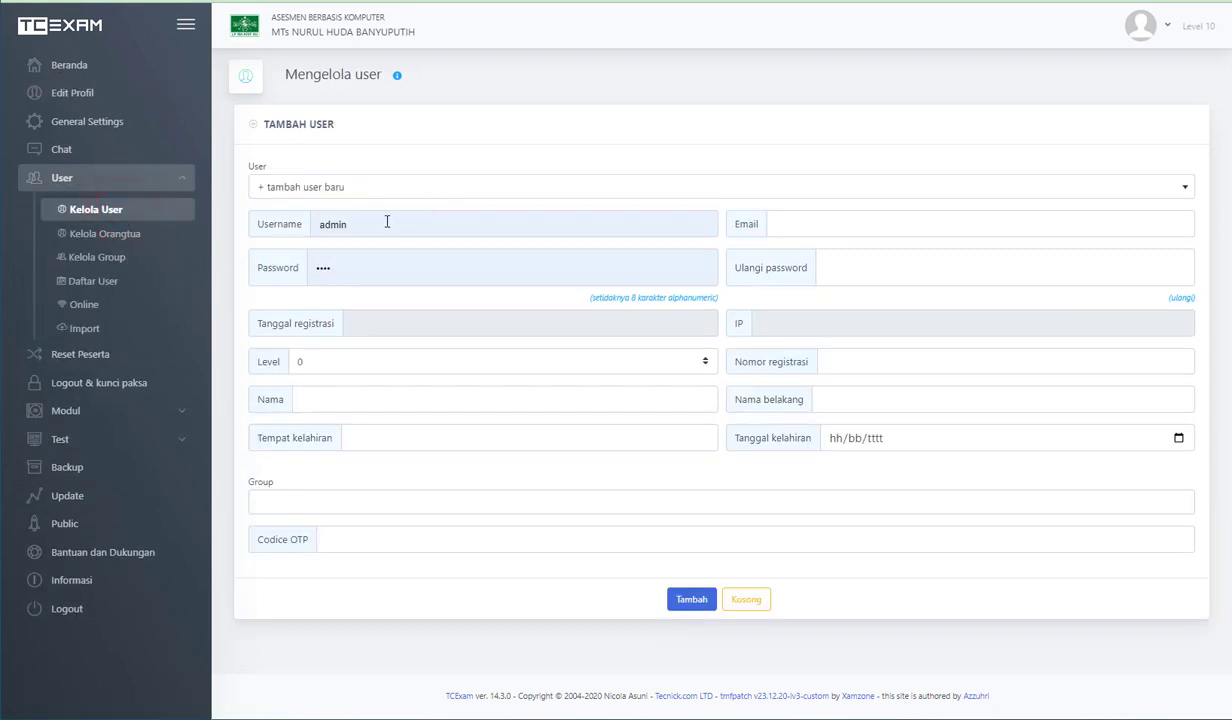
click(360, 198)
click(341, 241)
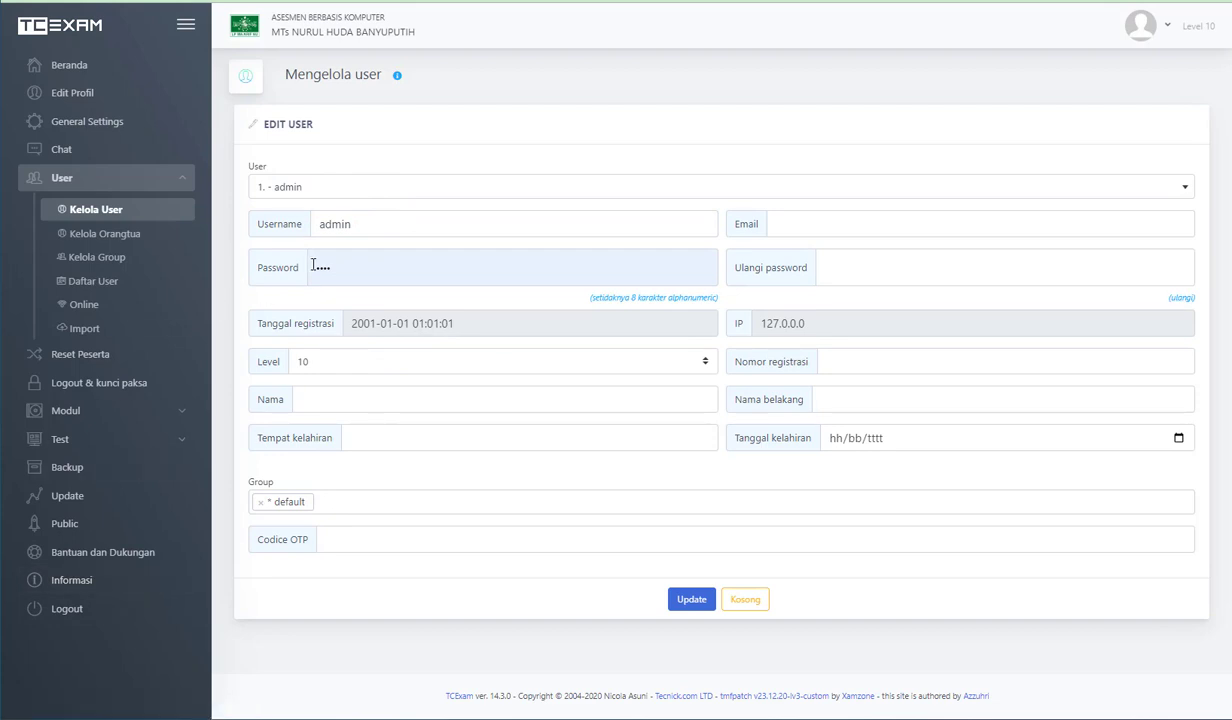
click(390, 222)
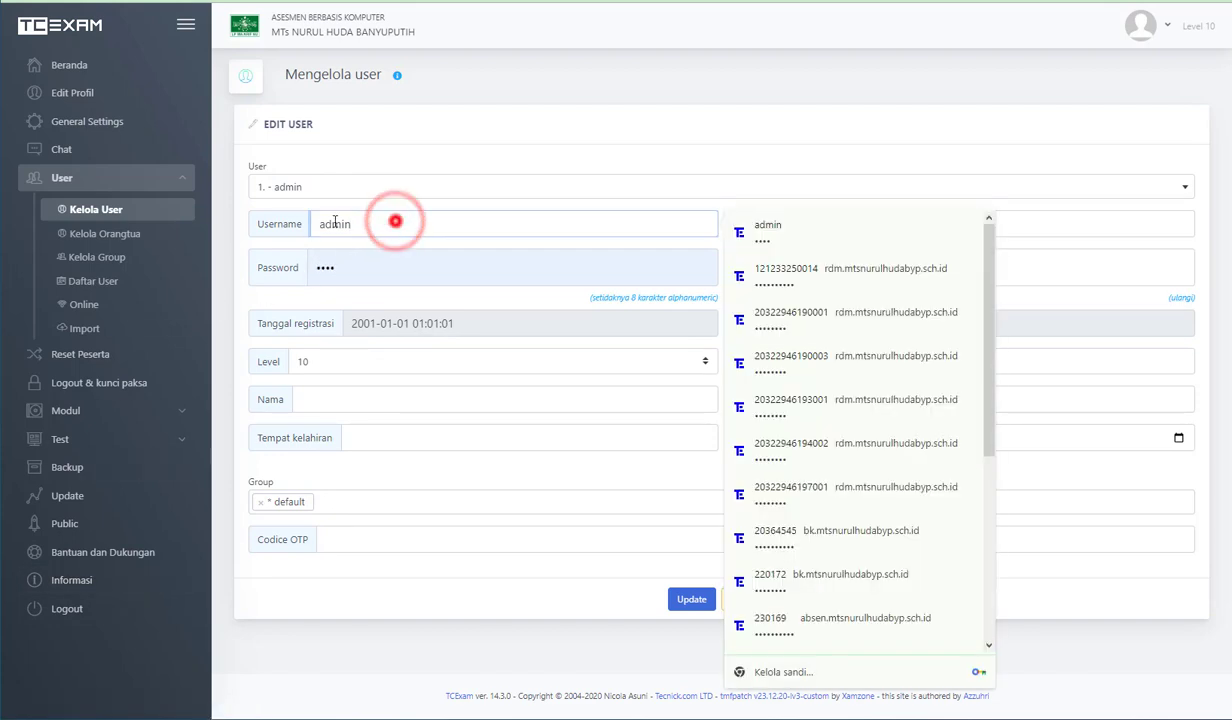
double_click(384, 224)
click(384, 236)
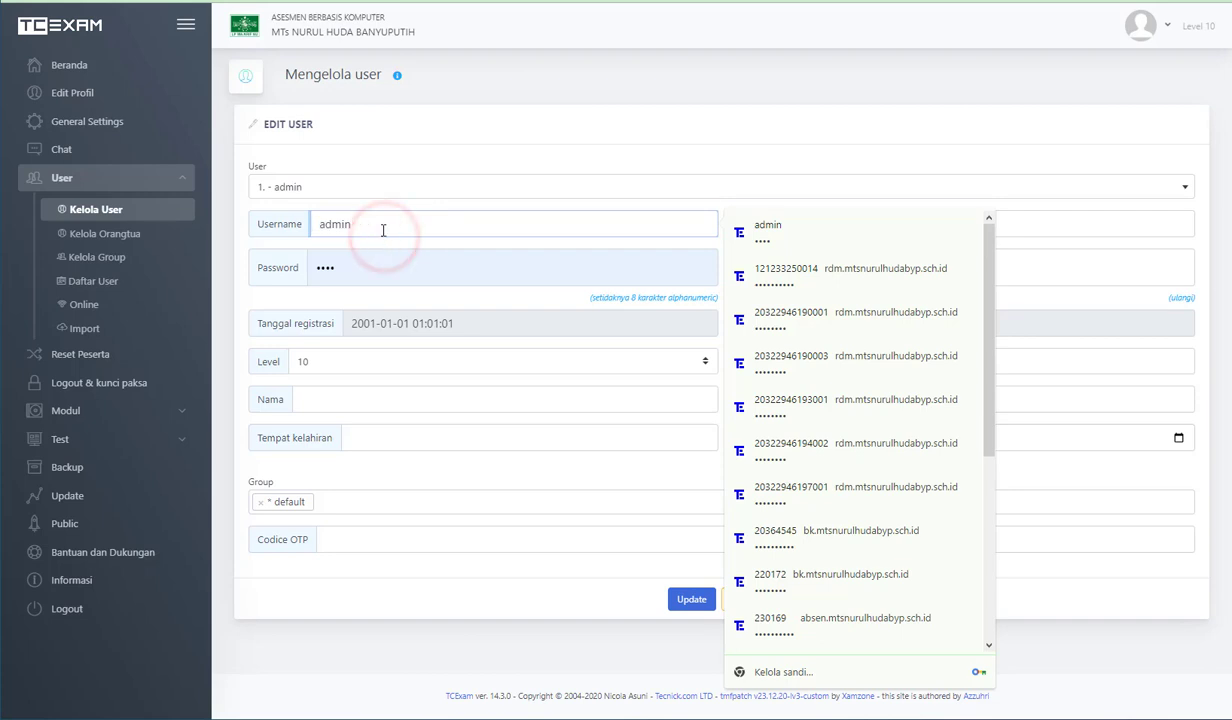
click(323, 362)
click(261, 470)
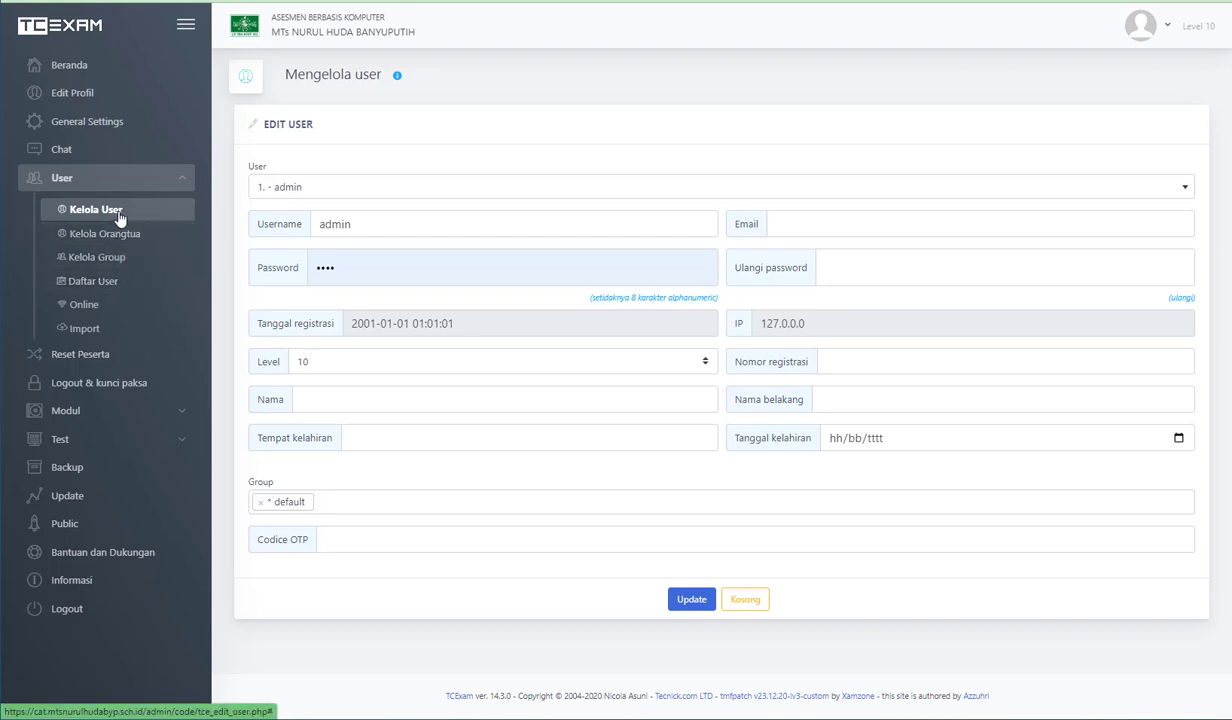
- Switch to the form for adding a new user and examine its username, password, level and group fields
click(305, 180)
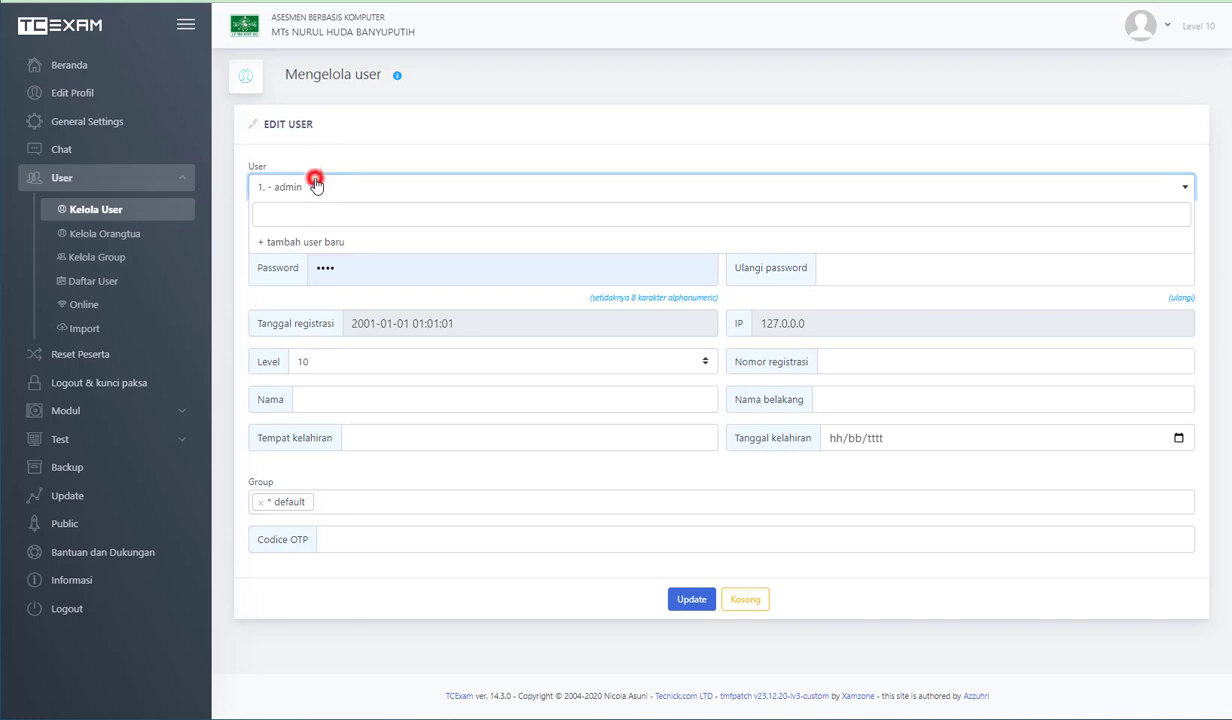
click(292, 252)
double_click(370, 228)
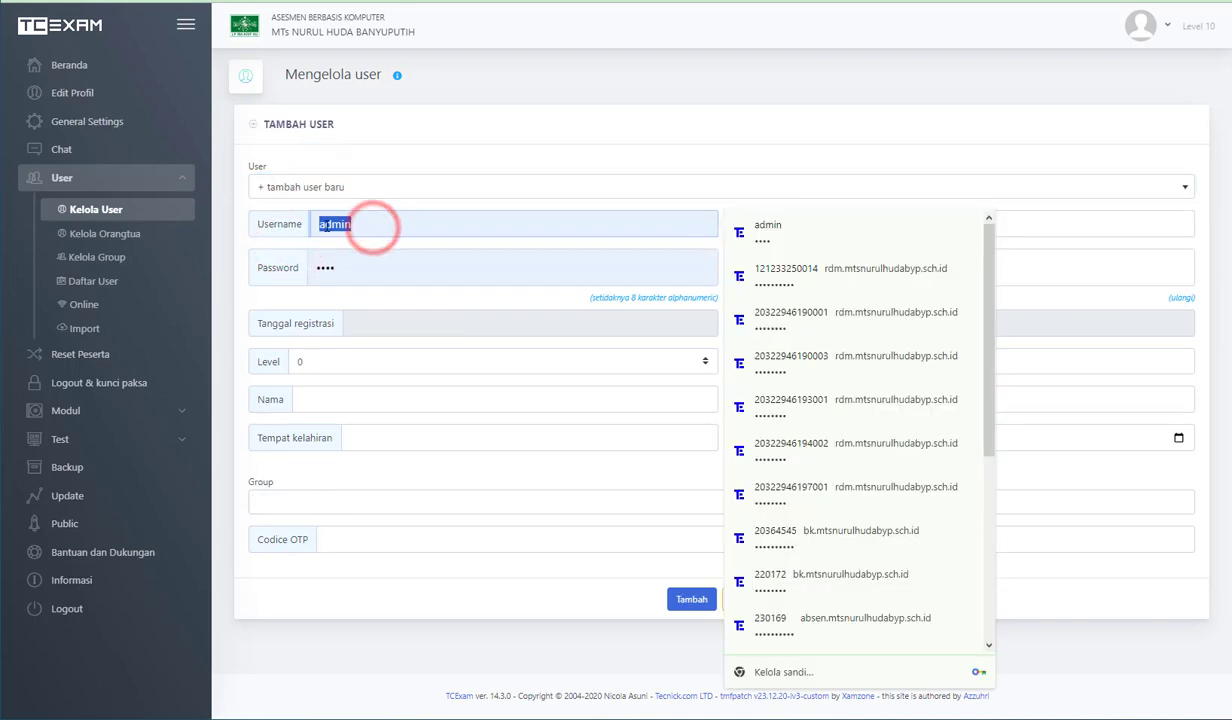
double_click(359, 258)
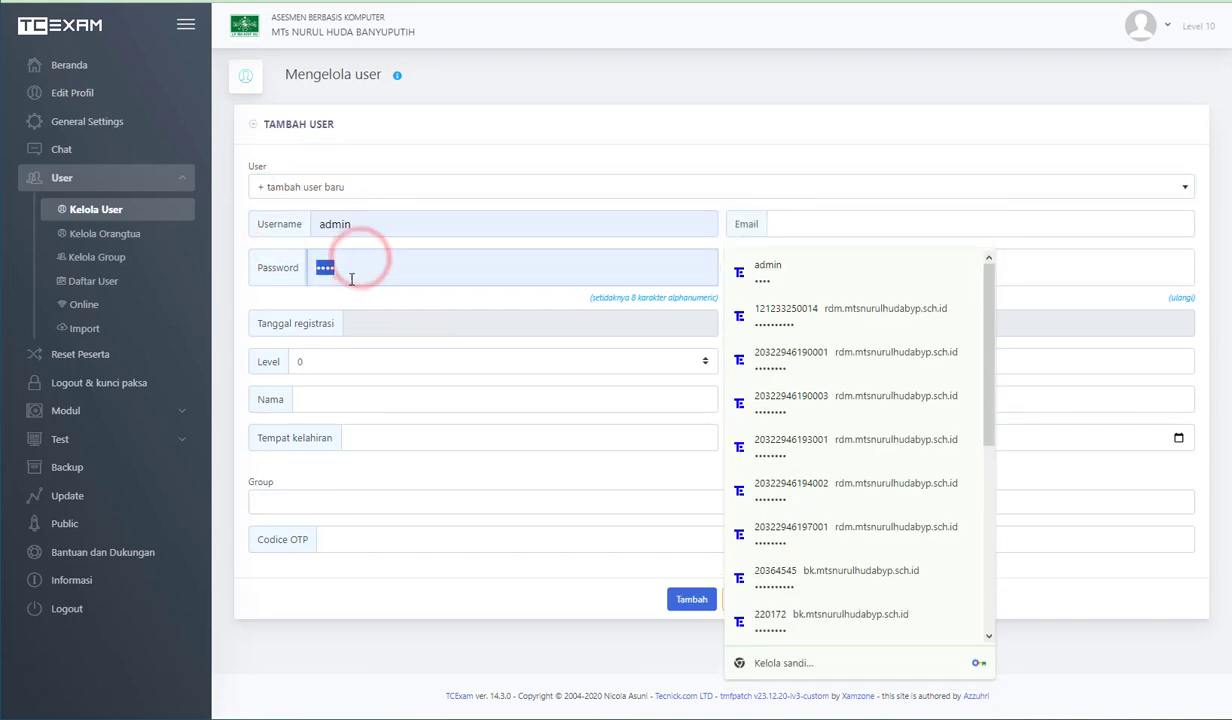
click(353, 296)
click(360, 362)
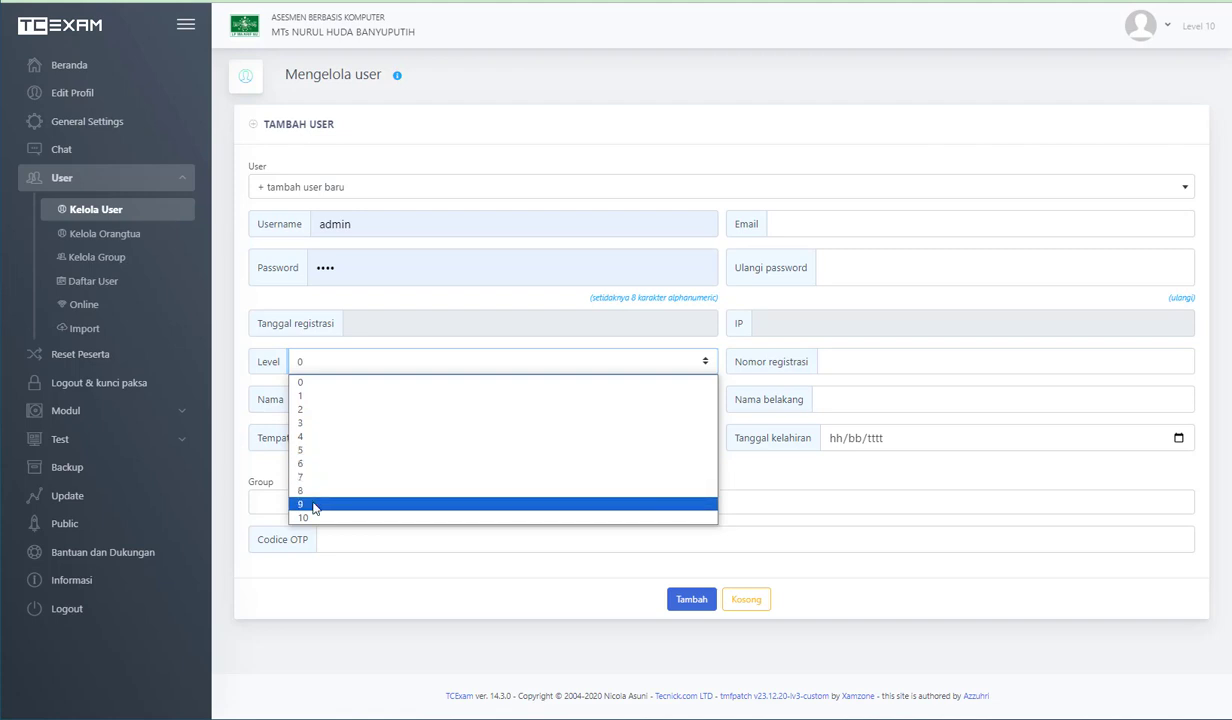
click(240, 450)
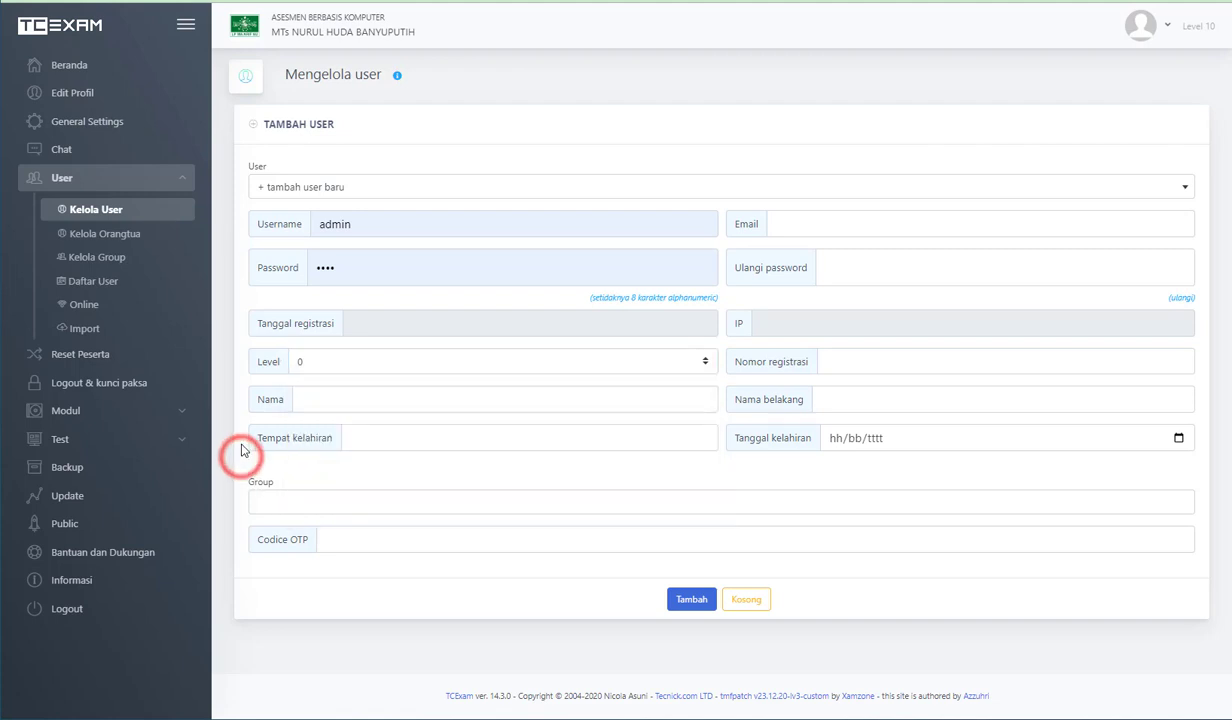
click(315, 497)
click(311, 472)
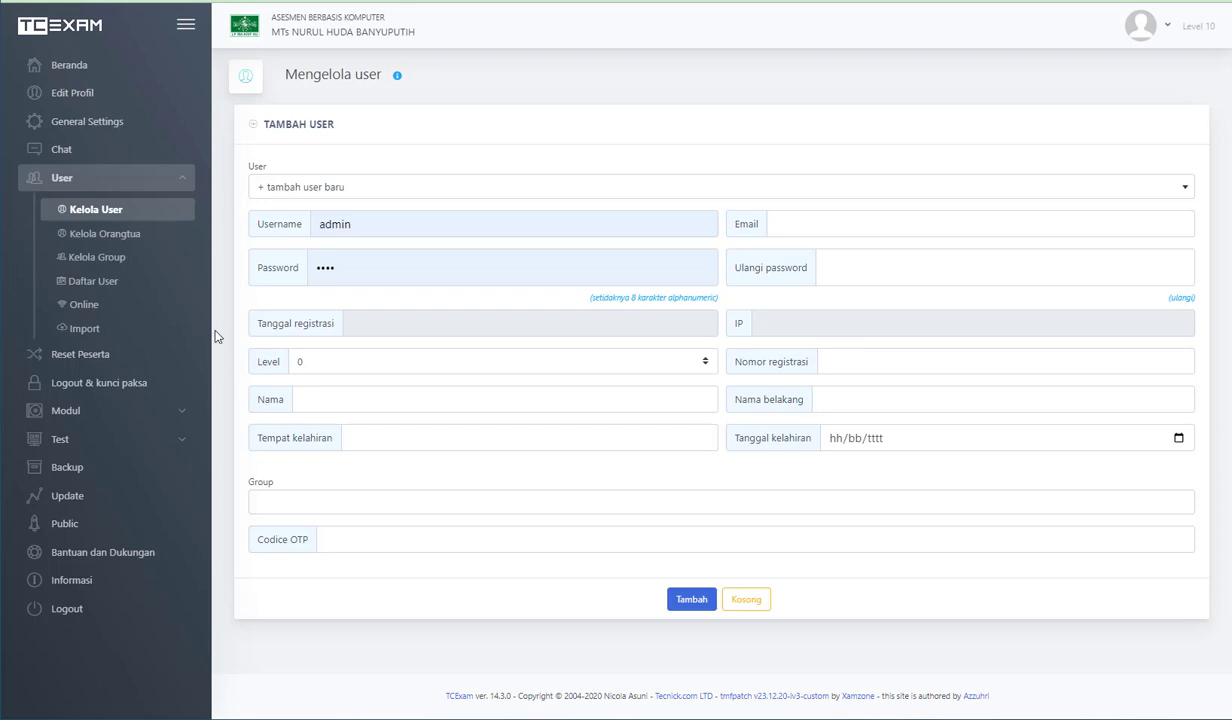
- Return to the user import page and open tcexam_users_template_siswa 7.xlsx from the 2023-2024 folder in Excel
click(88, 333)
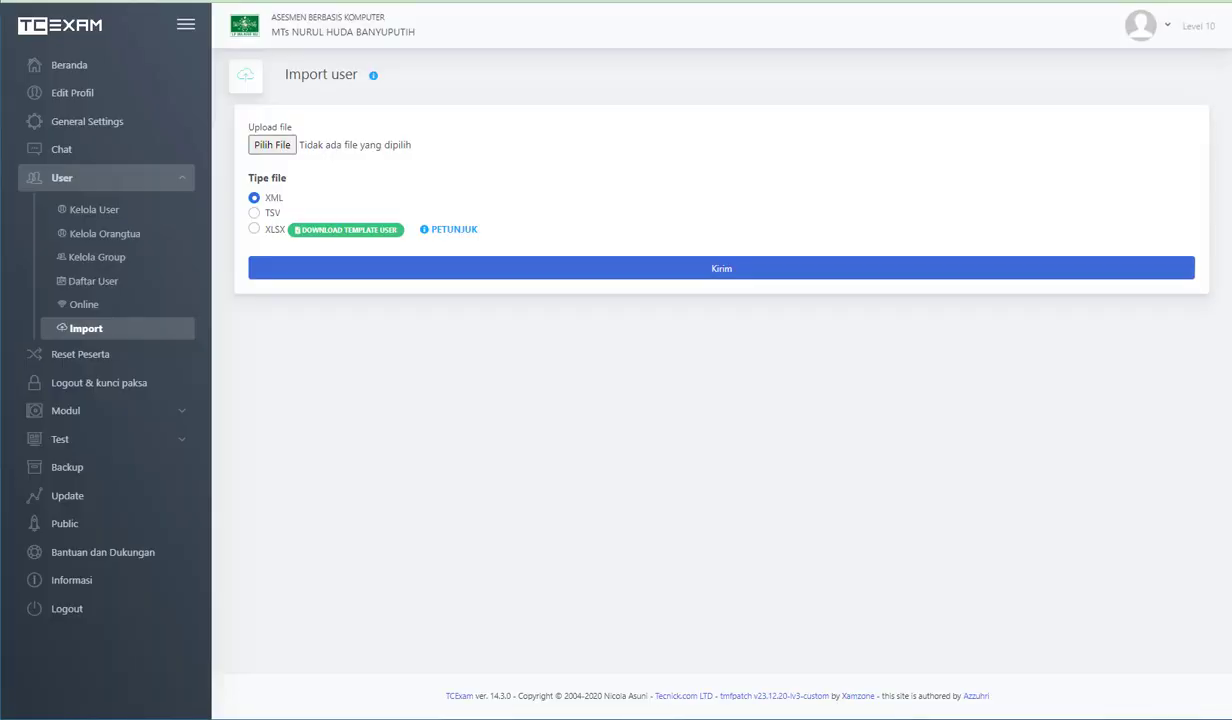
click(187, 718)
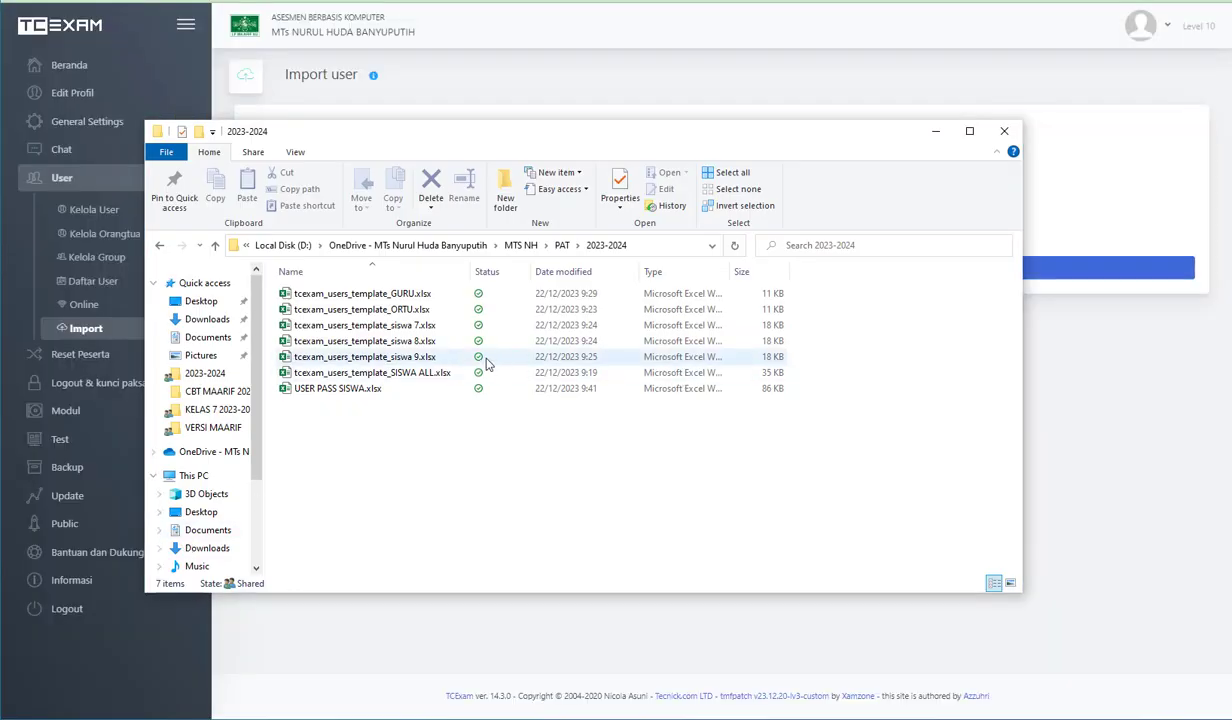
click(412, 372)
click(404, 325)
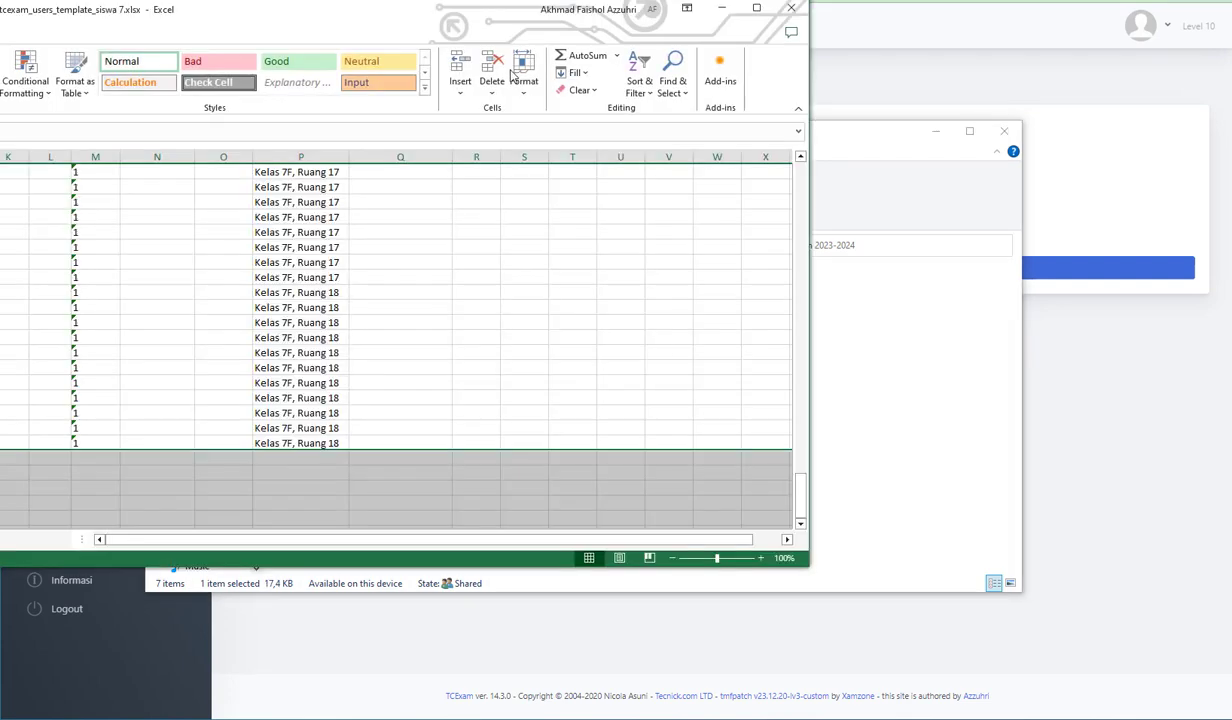
double_click(391, 14)
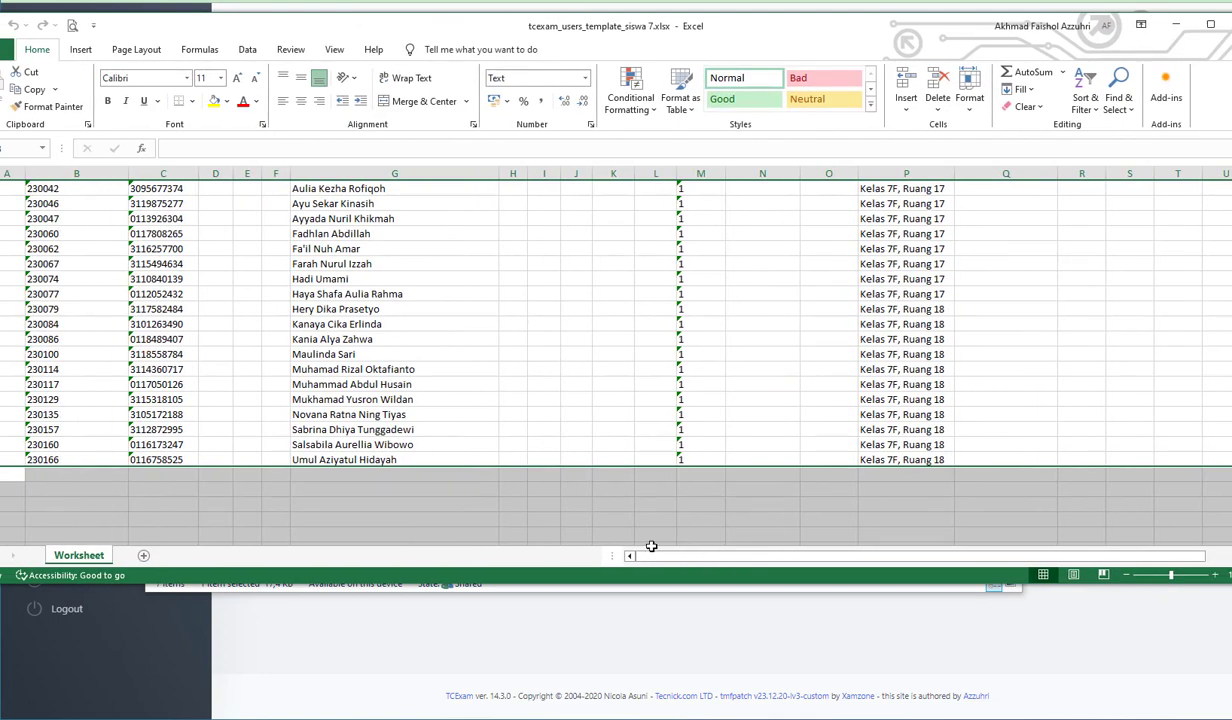
- Go to the header row of the grade 7 student template and highlight the first entries in the user_name column
click(830, 521)
scroll(888, 512, up, 20)
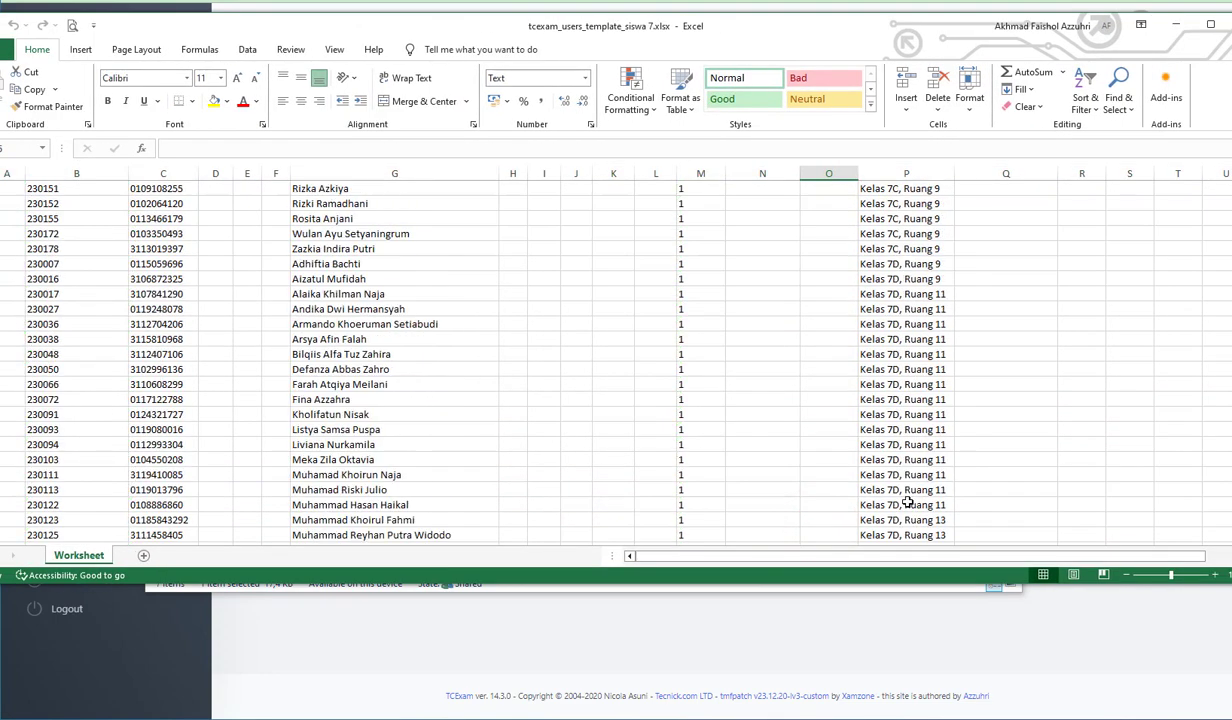
scroll(888, 507, up, 20)
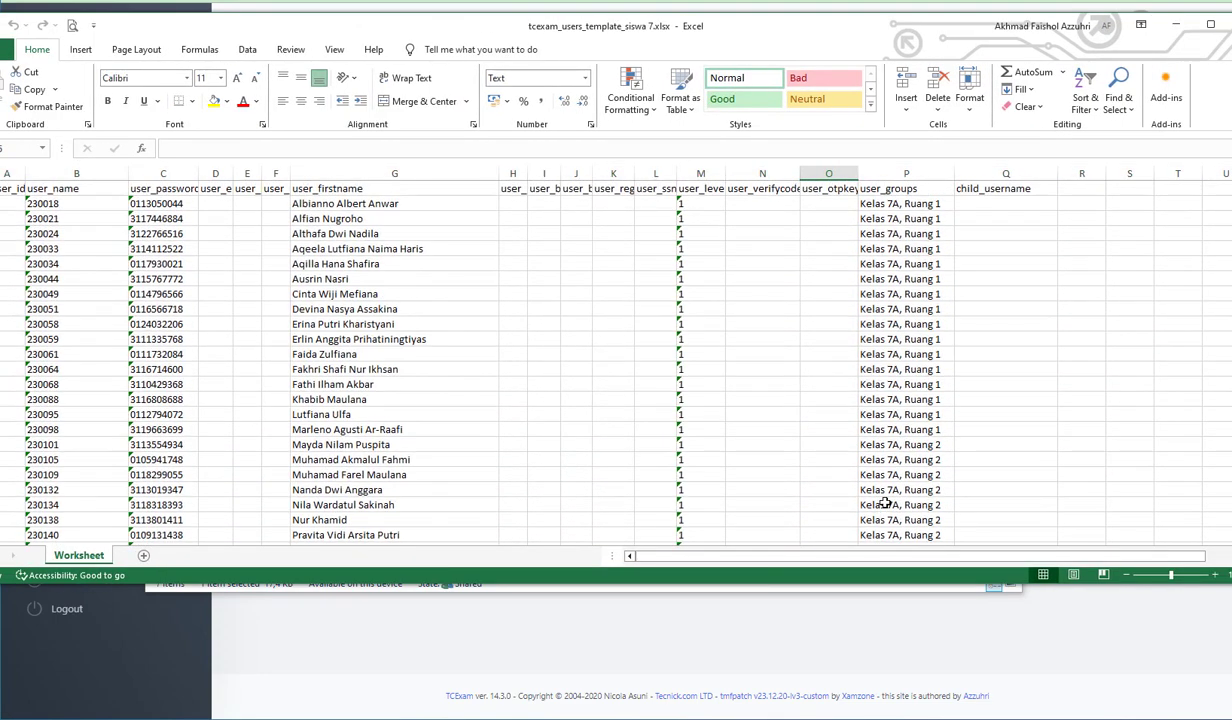
click(75, 205)
drag(75, 212, 102, 306)
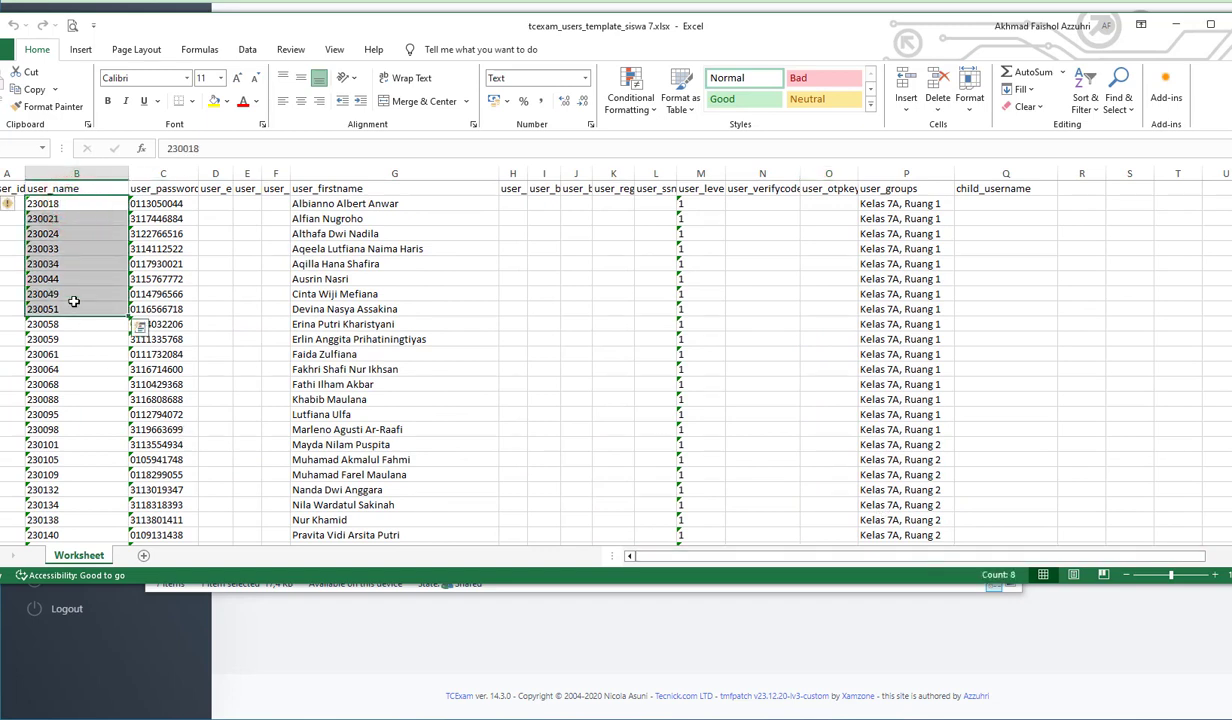
click(87, 207)
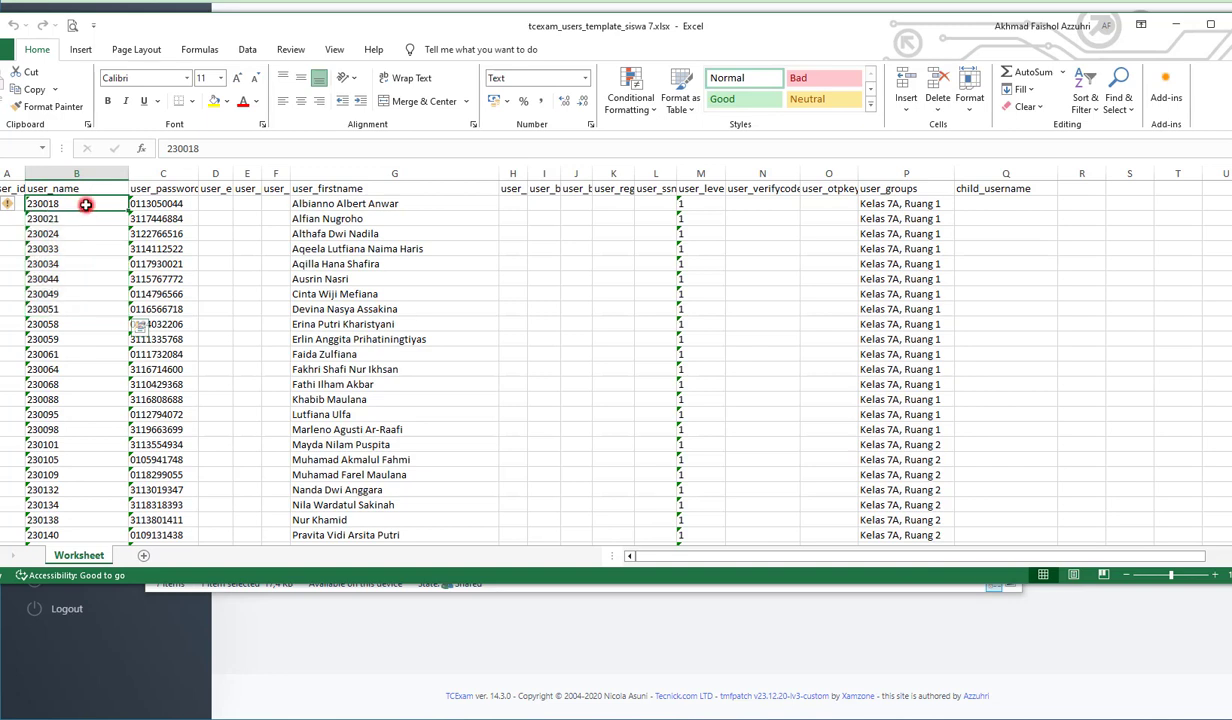
drag(86, 214, 99, 290)
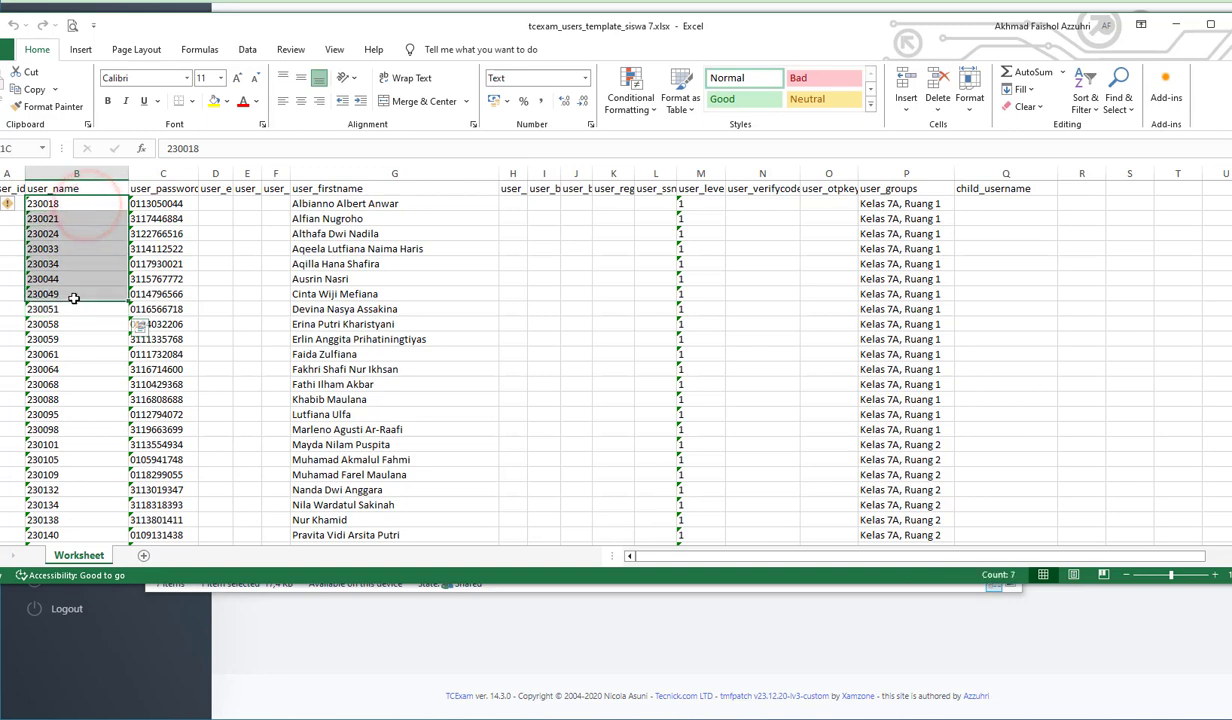
- Highlight the first entries in the user_password column and look through the student rows below
click(176, 204)
drag(176, 204, 174, 350)
scroll(178, 432, down, 20)
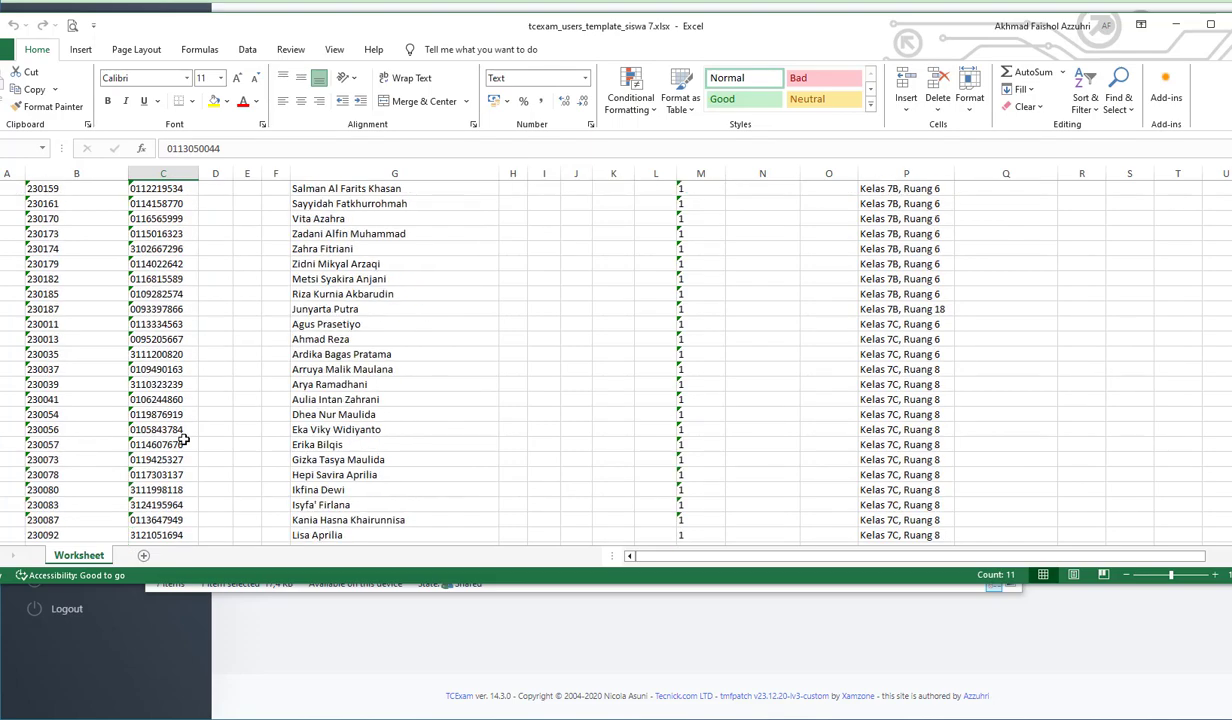
scroll(185, 438, up, 7)
scroll(185, 438, up, 15)
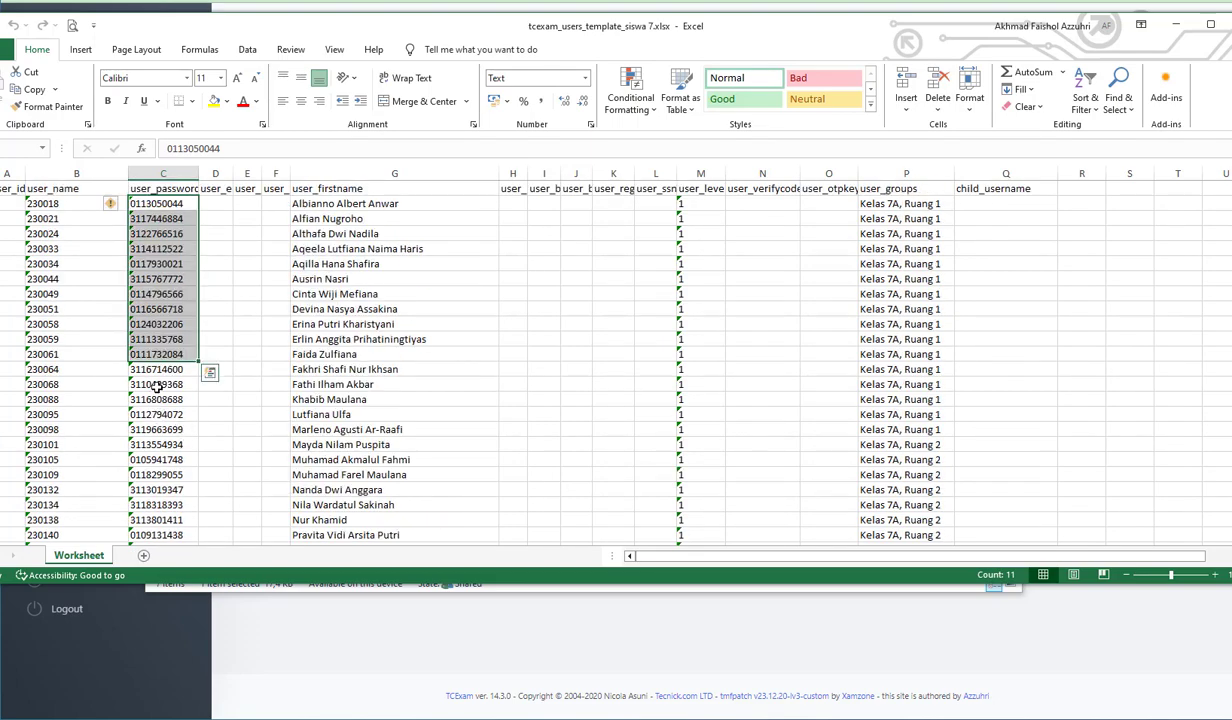
- Widen the user_password column to show its full header, and narrow the user_name column
drag(199, 177, 208, 177)
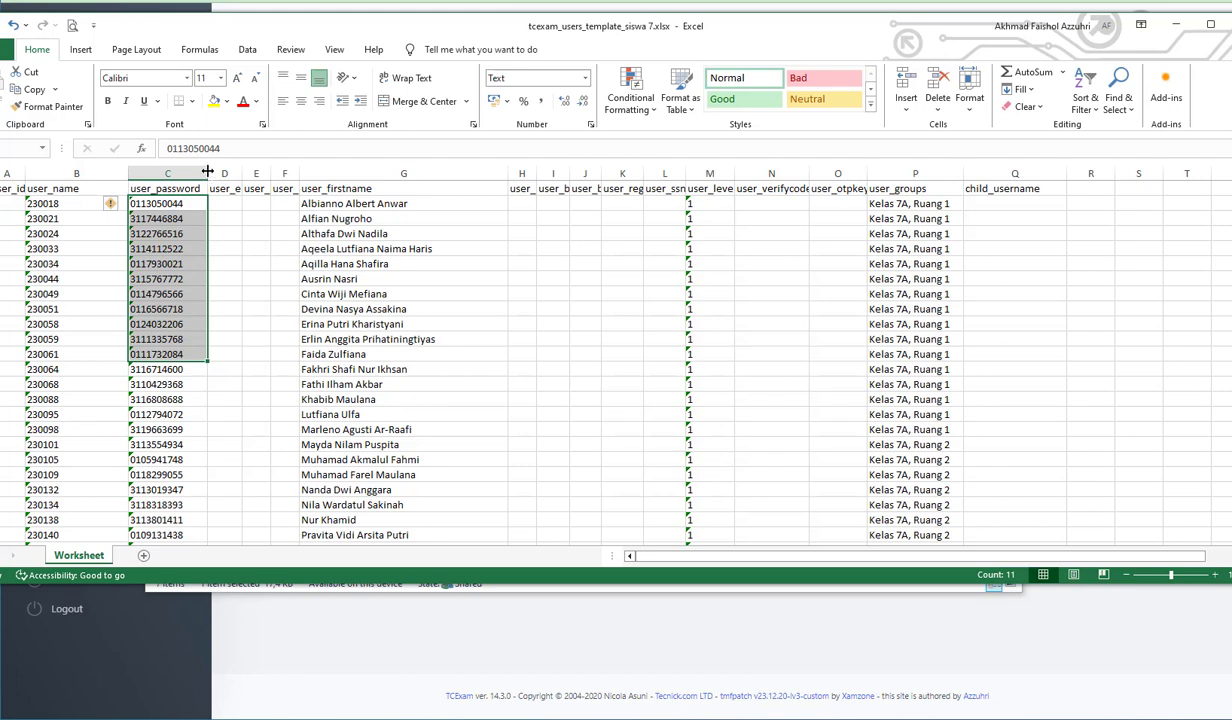
drag(128, 174, 84, 179)
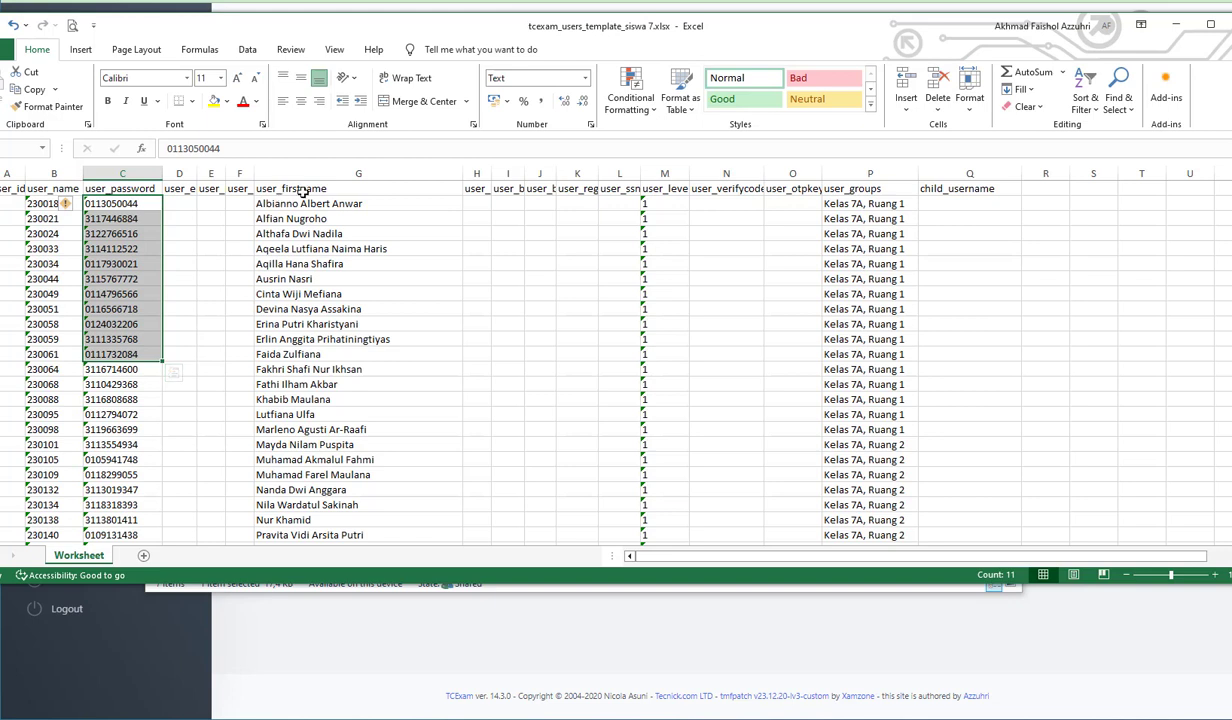
- Highlight the student names in the user_firstname column and select the user_email header
drag(290, 203, 279, 420)
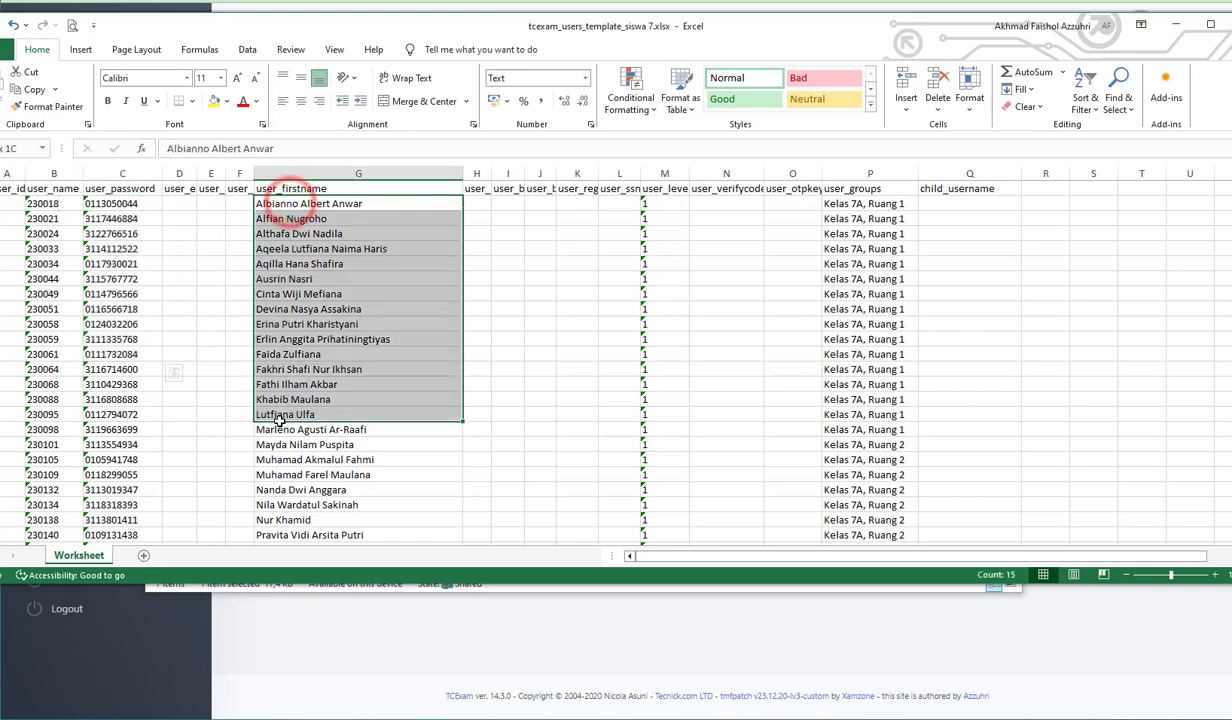
drag(336, 203, 330, 489)
click(176, 188)
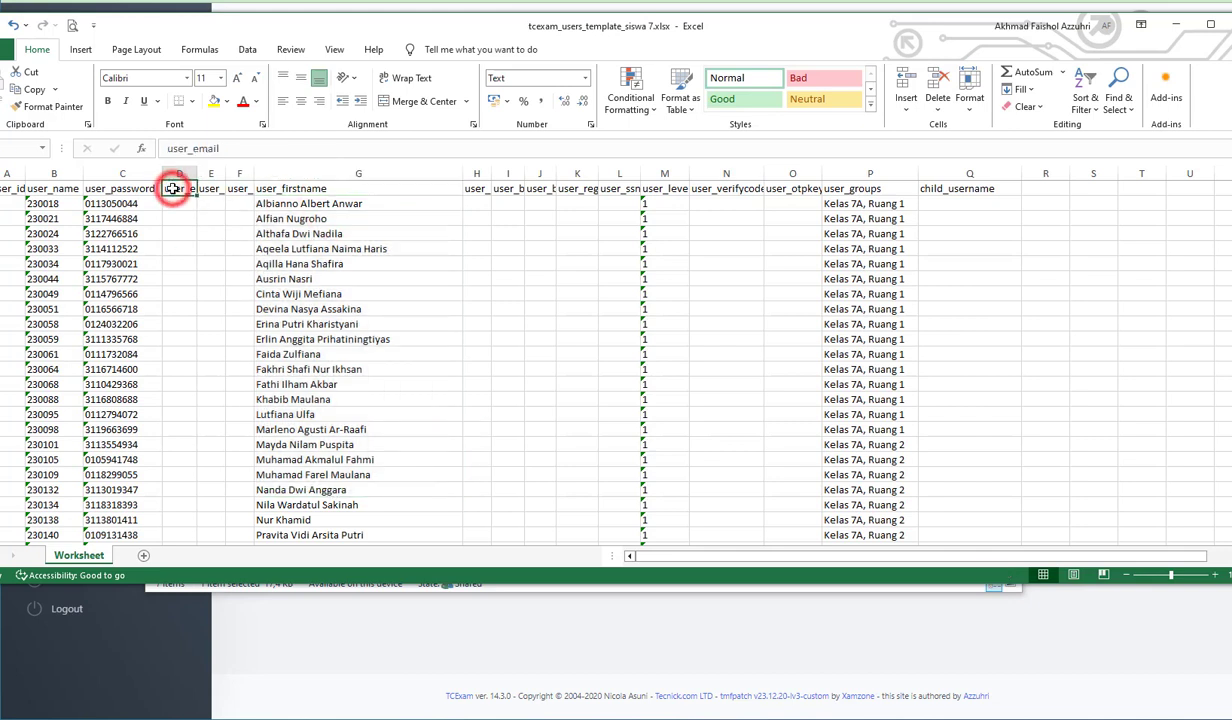
- Select the headers of columns E and F, ending on user_ip, and check the empty cells beneath user_ip
click(204, 189)
click(237, 190)
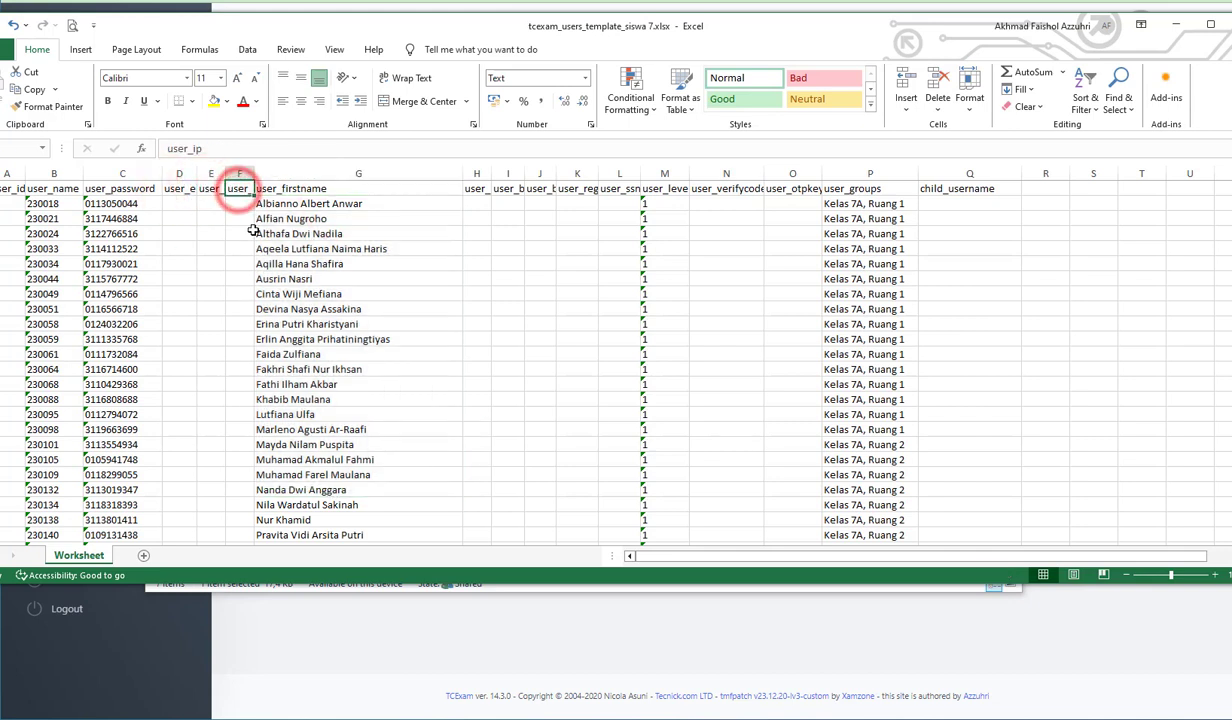
click(247, 234)
click(246, 283)
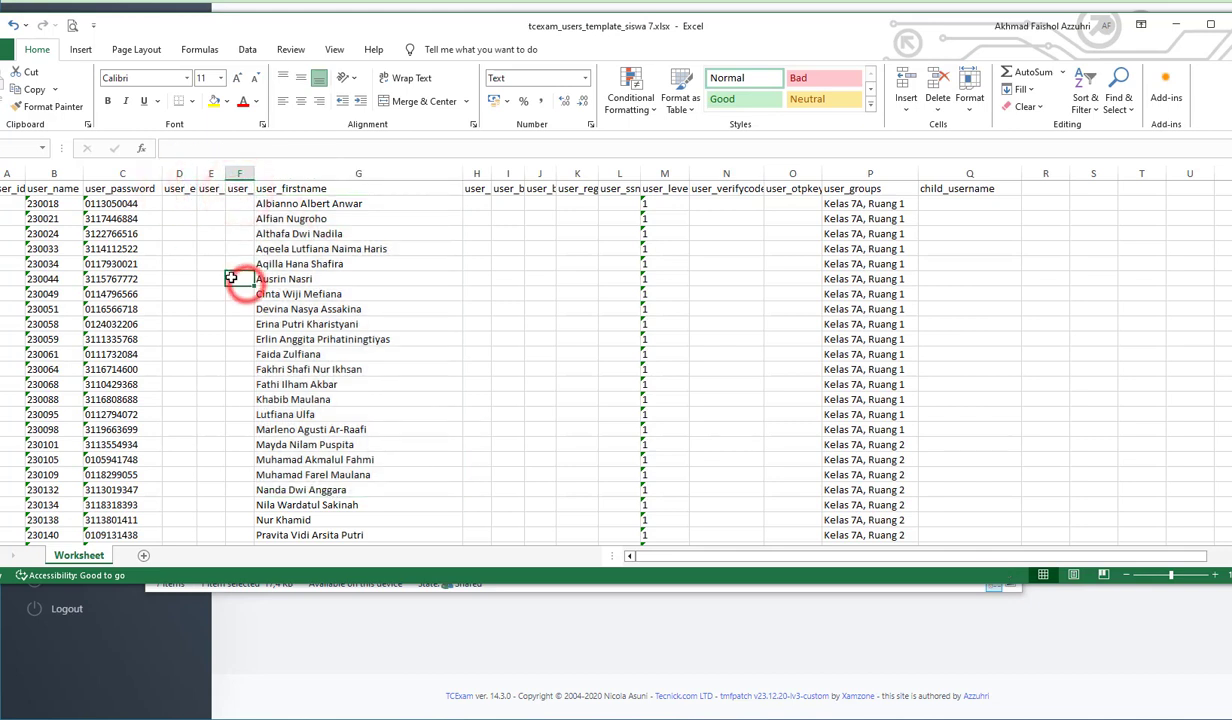
- Go through the headers of columns H to L one by one, including user_birthplace, user_regnumber and user_ssn
click(477, 189)
drag(484, 205, 495, 250)
click(508, 188)
click(537, 188)
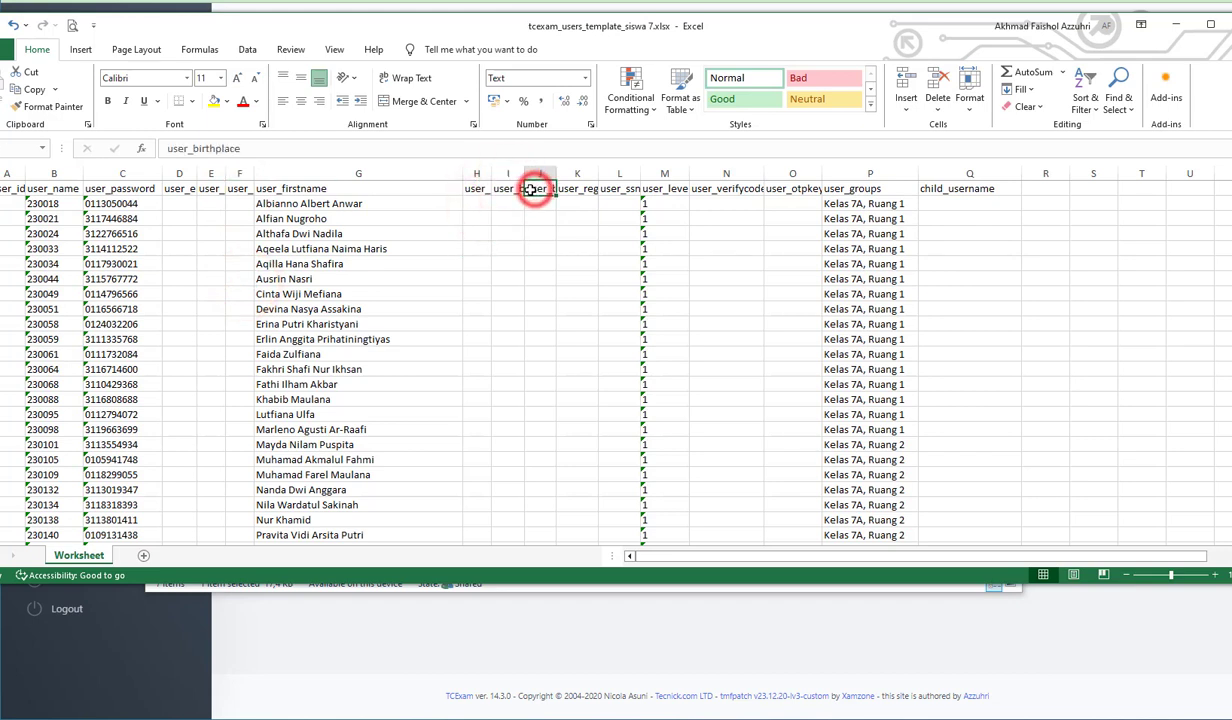
click(572, 190)
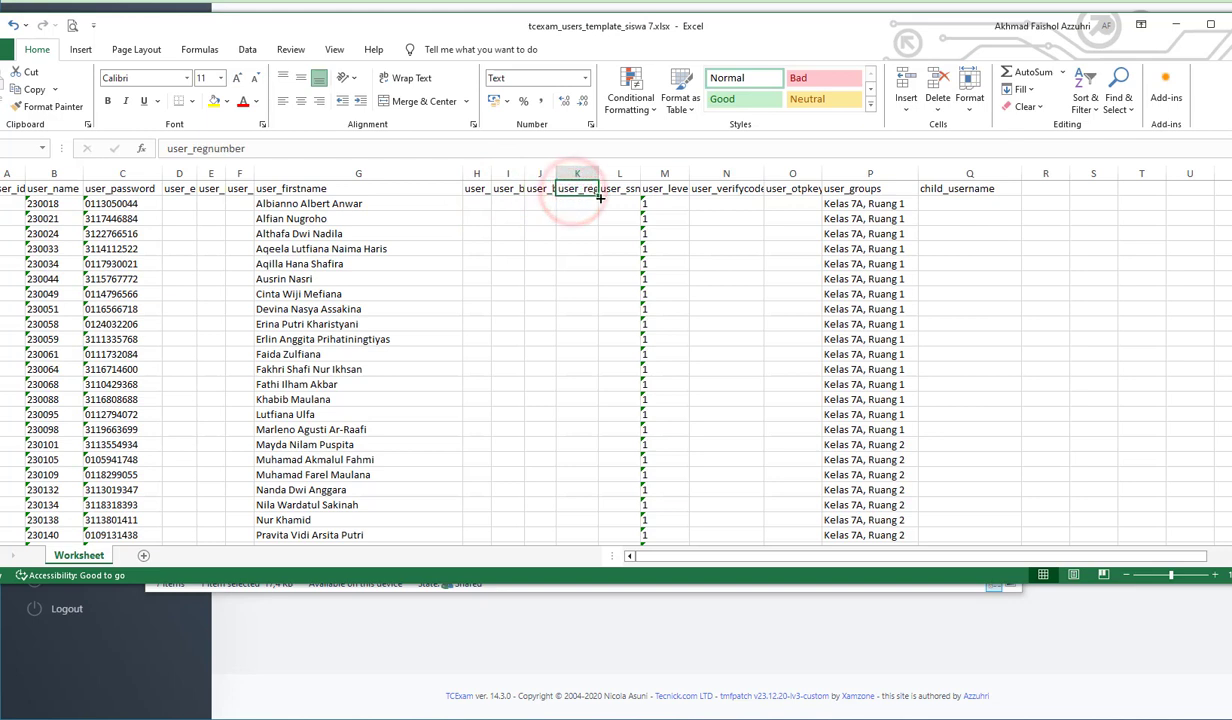
click(613, 189)
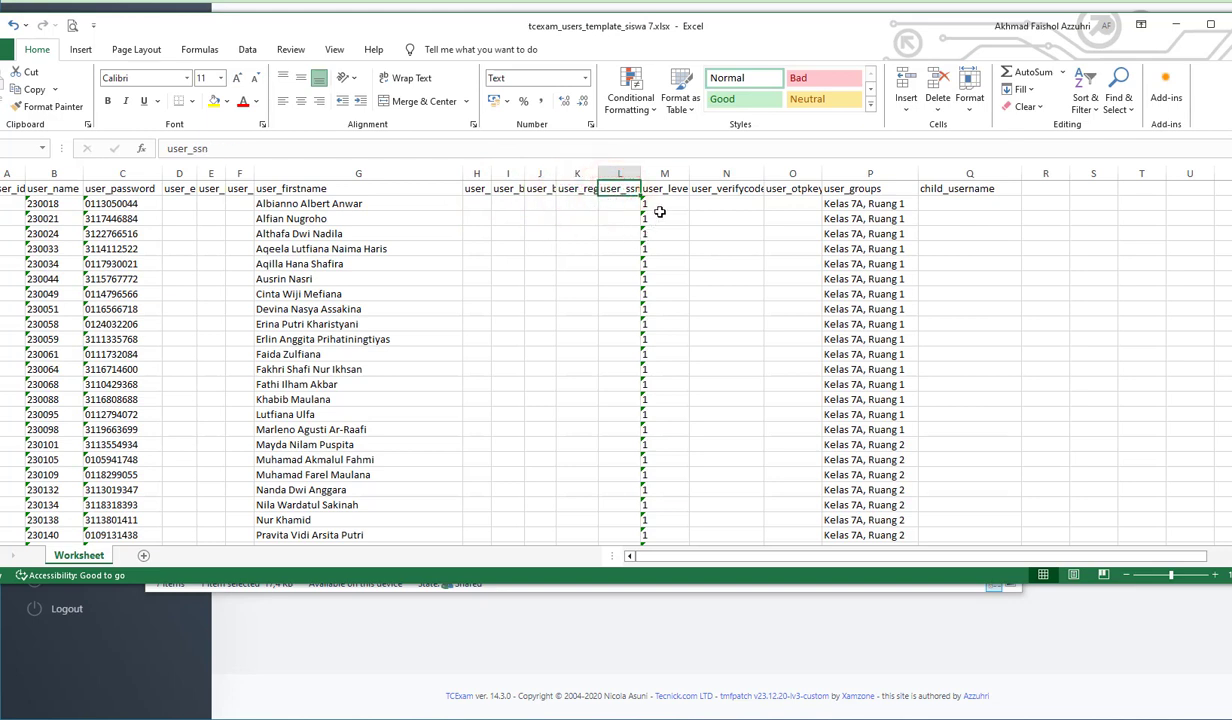
- Highlight the student entries in the user_level column and select the user_groups header
drag(663, 207, 665, 450)
click(706, 338)
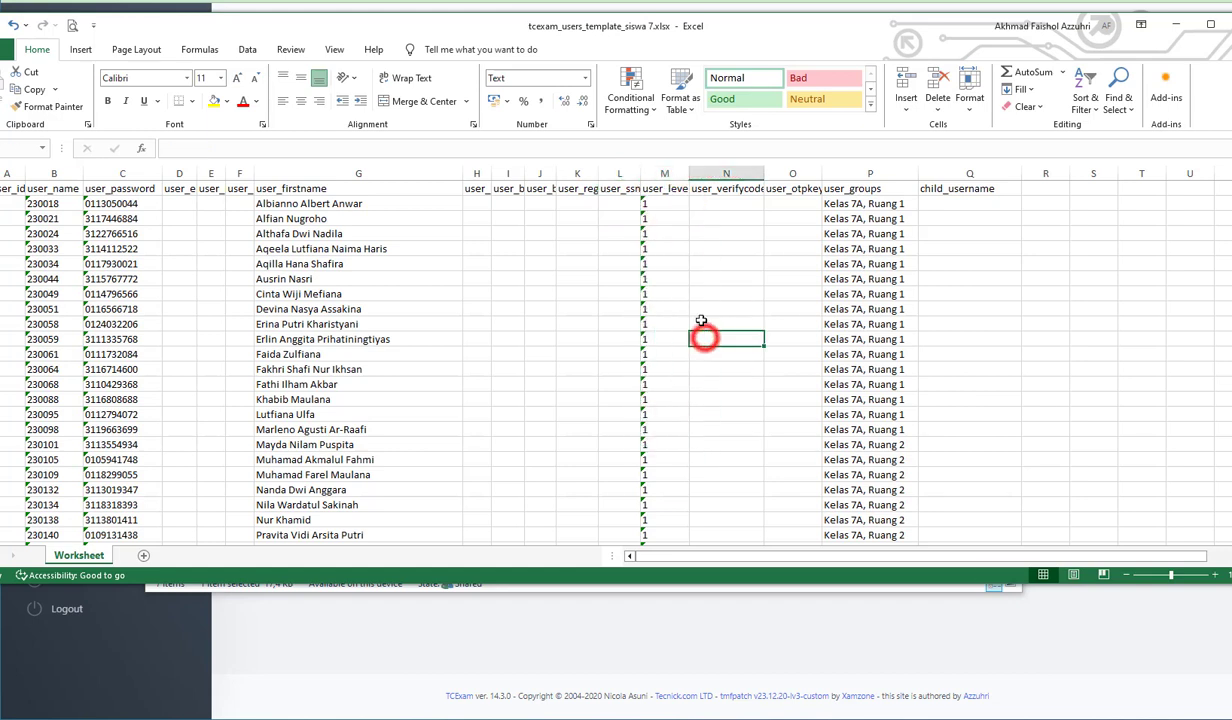
click(855, 189)
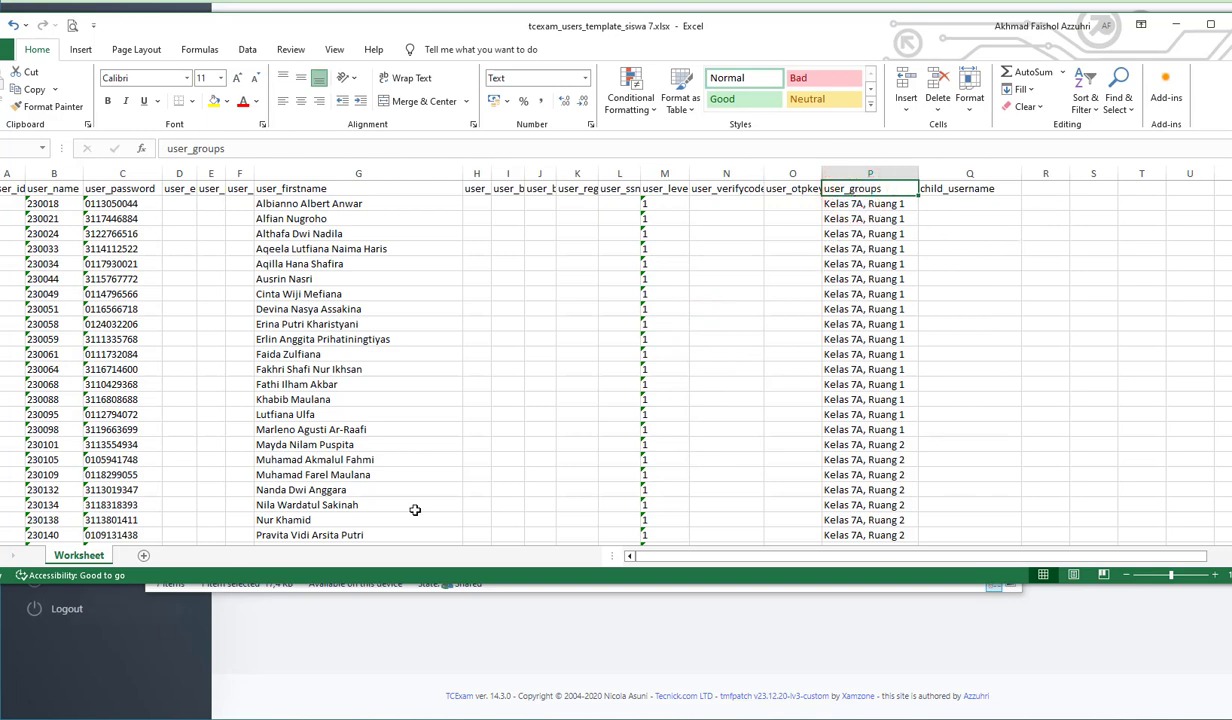
- Enter the sample group text "Kelas 7A, Ruang 1" in an empty cell of column R, beside the second student
click(1048, 216)
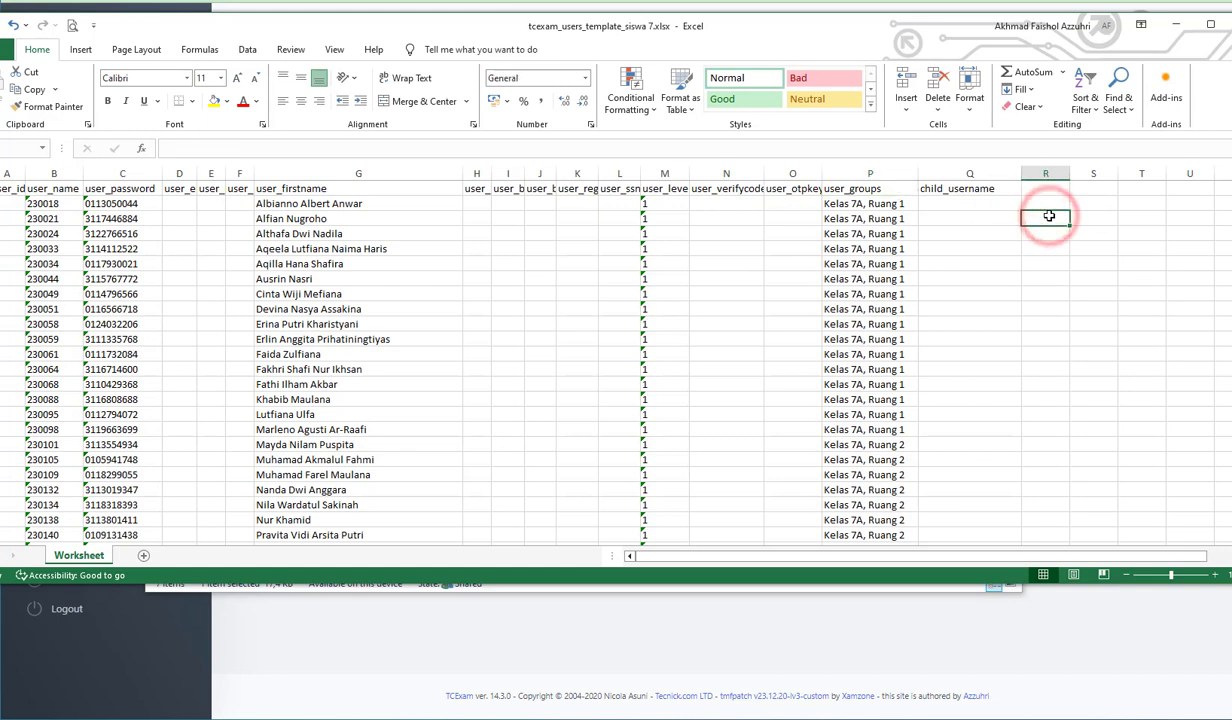
text(7A)
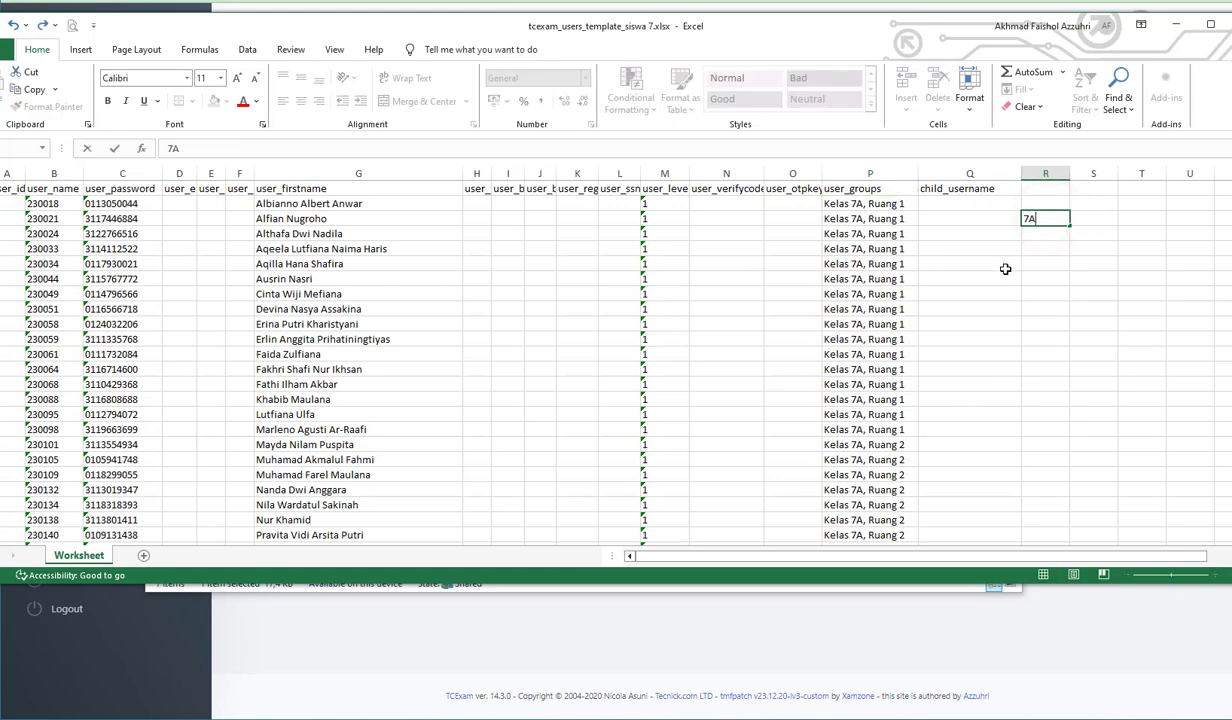
click(1058, 262)
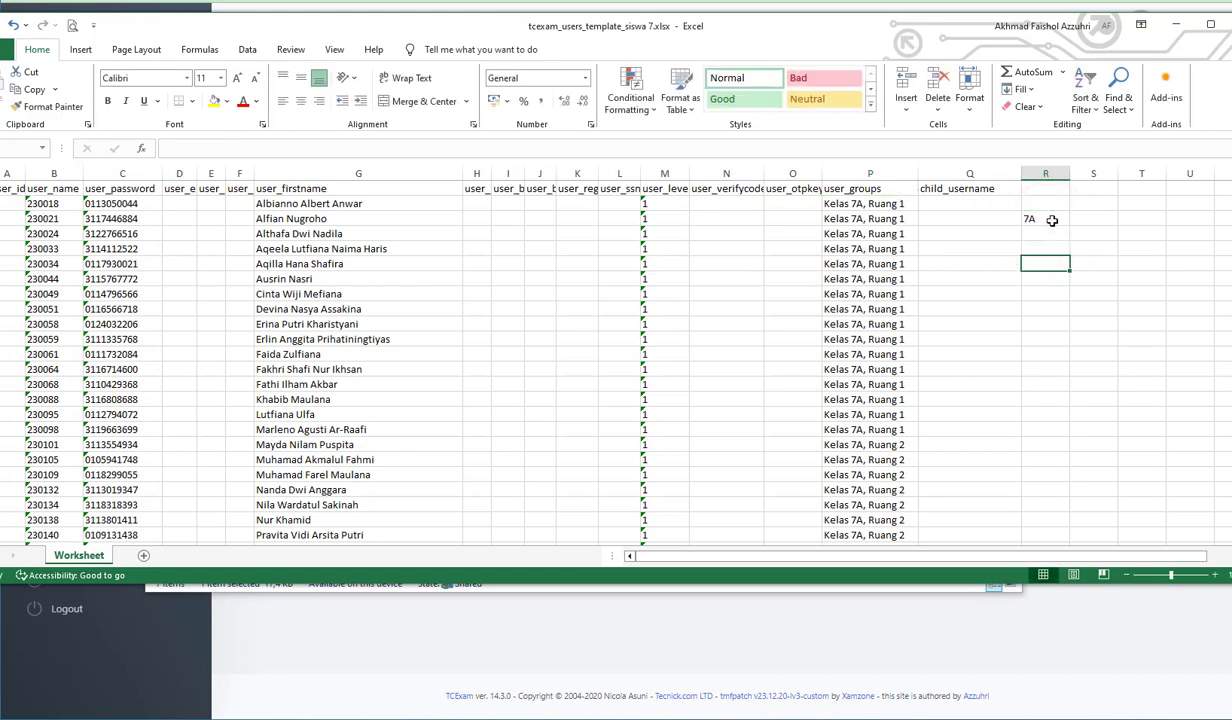
click(1052, 220)
text(Kelas 7A, Ruang 1)
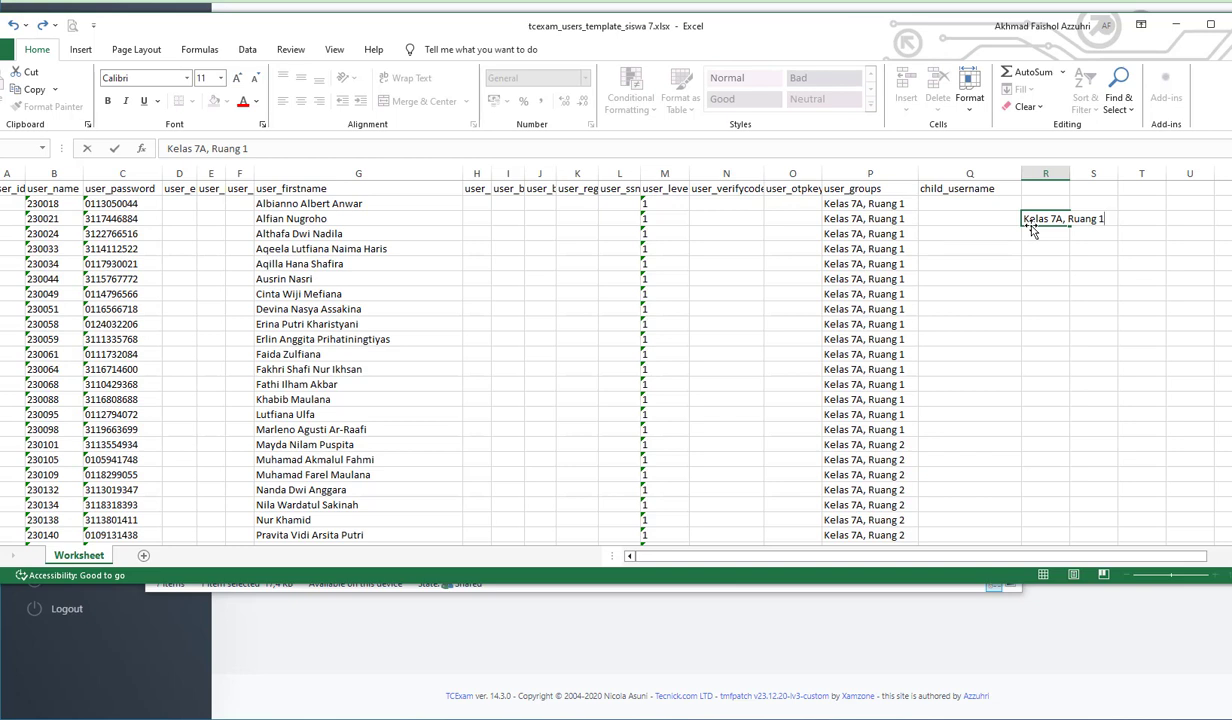
click(885, 204)
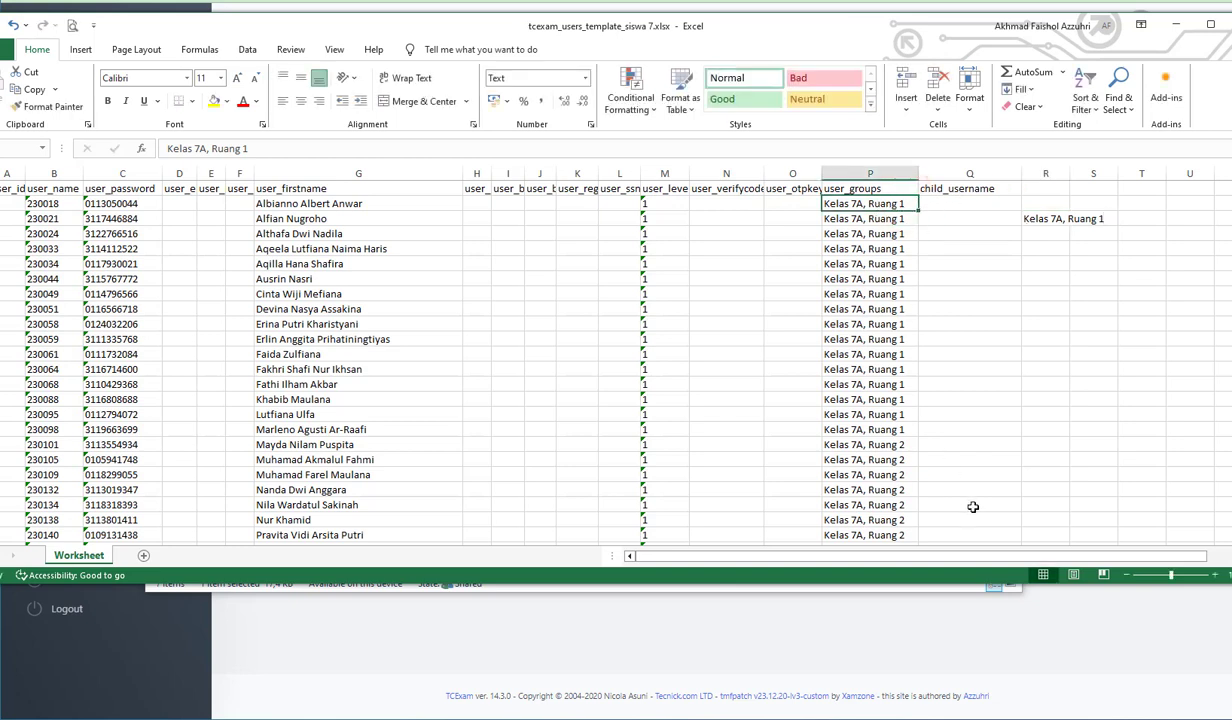
- Enlarge the sheet and change the first student's user_groups entry to "Kelas 7-1, Ruang 1"
click(1173, 574)
click(1187, 577)
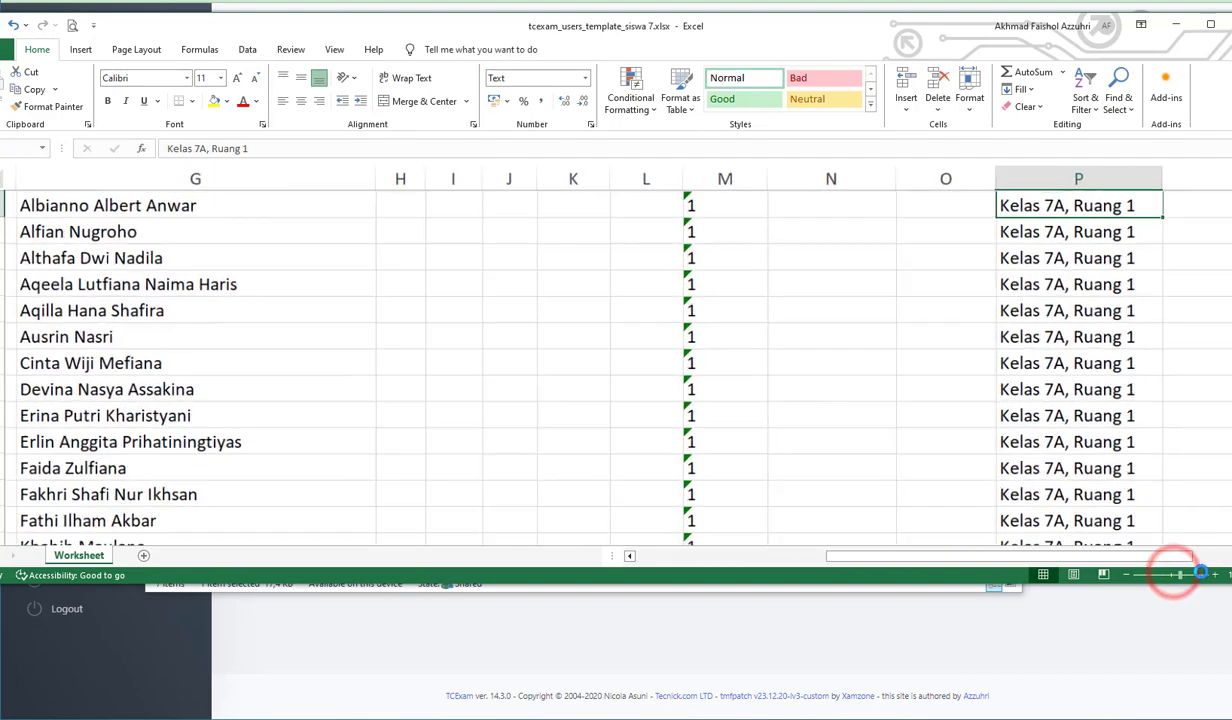
scroll(780, 300, up, 1)
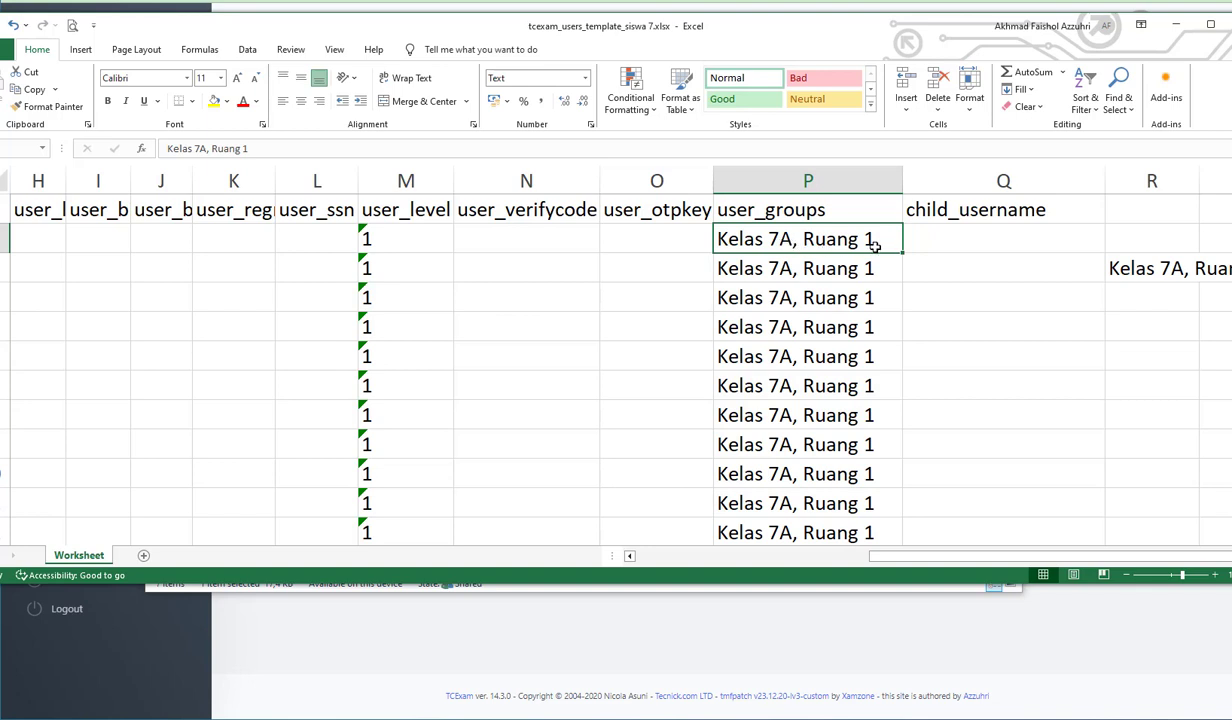
double_click(786, 240)
drag(781, 240, 792, 240)
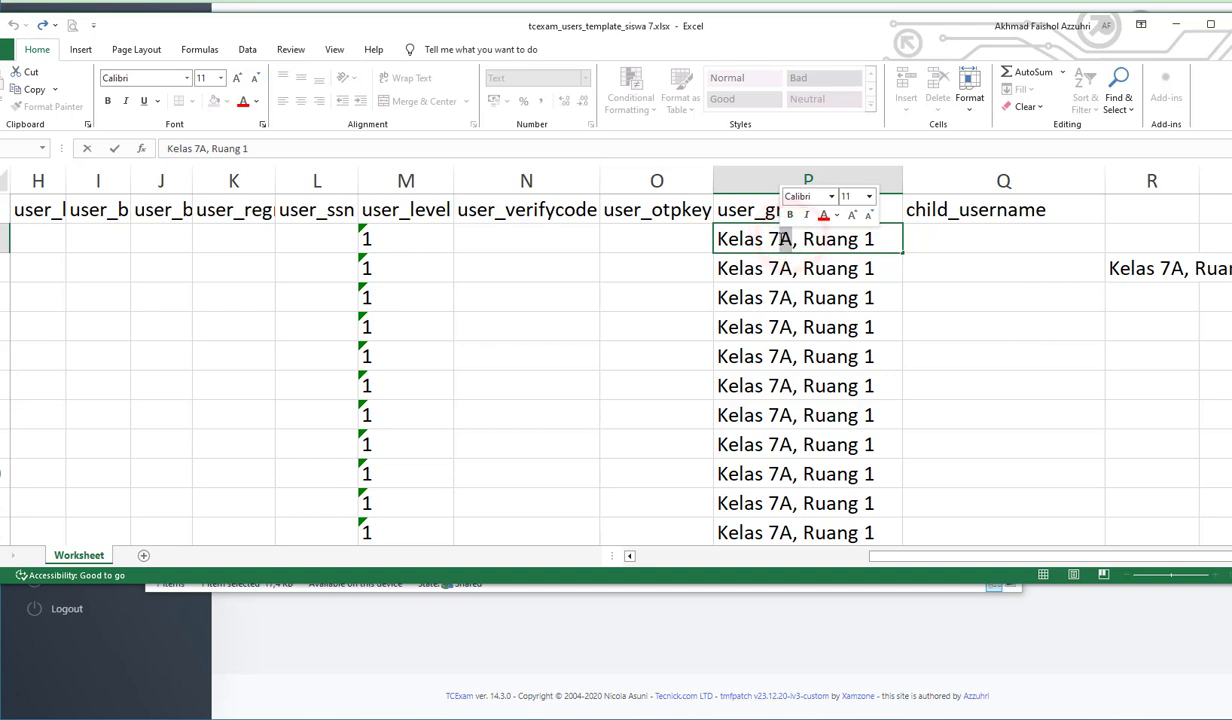
key(BackSpace)
key(BackSpace)
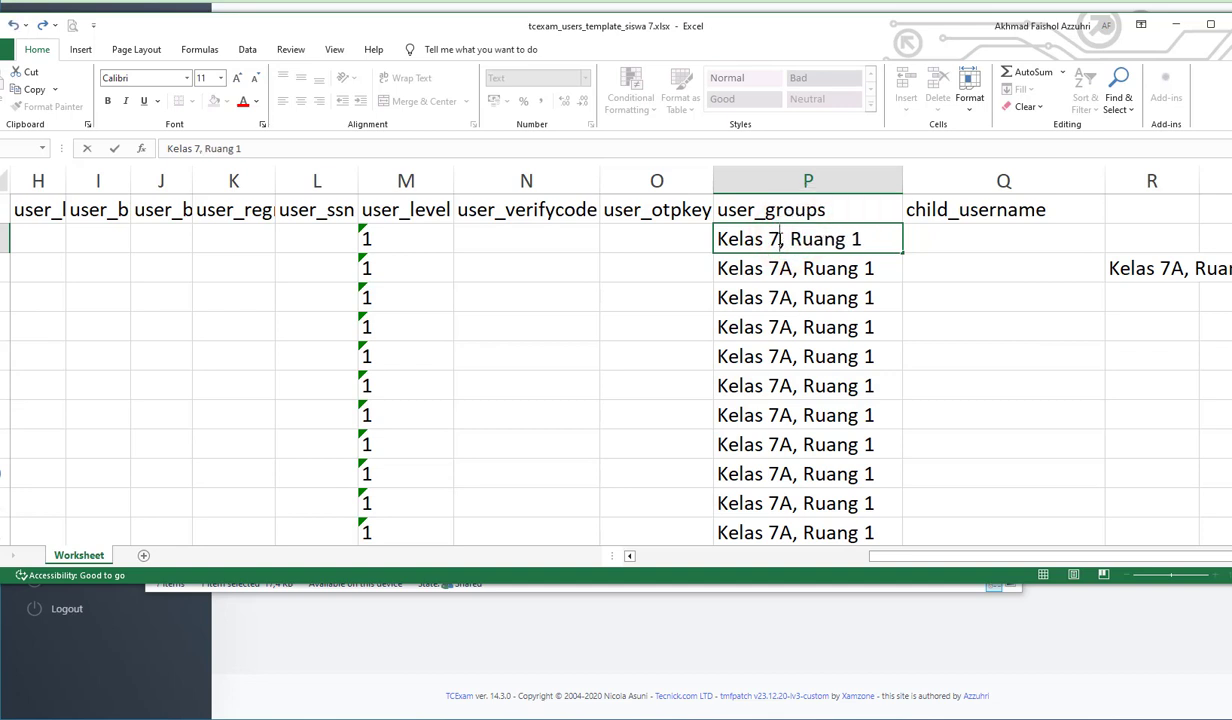
text(-1)
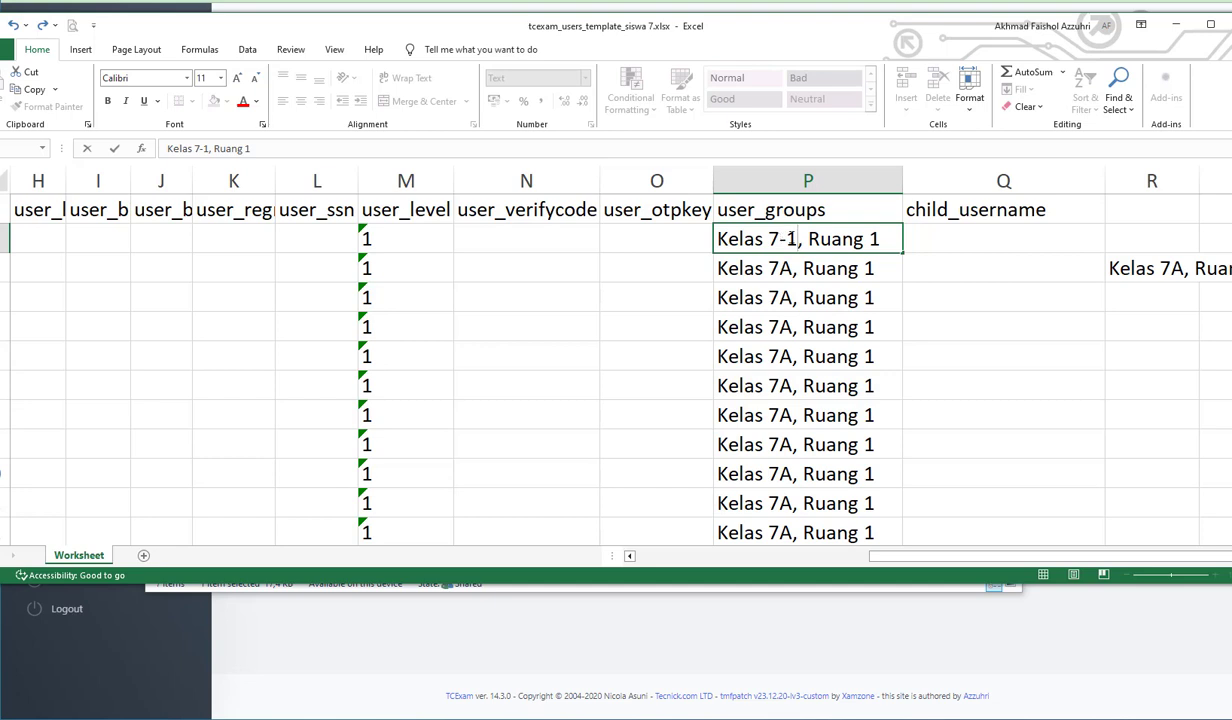
- Set the first student's user_groups entry back to "Kelas 7A, Ruang 1" and clear the sample text in column R
drag(795, 239, 781, 239)
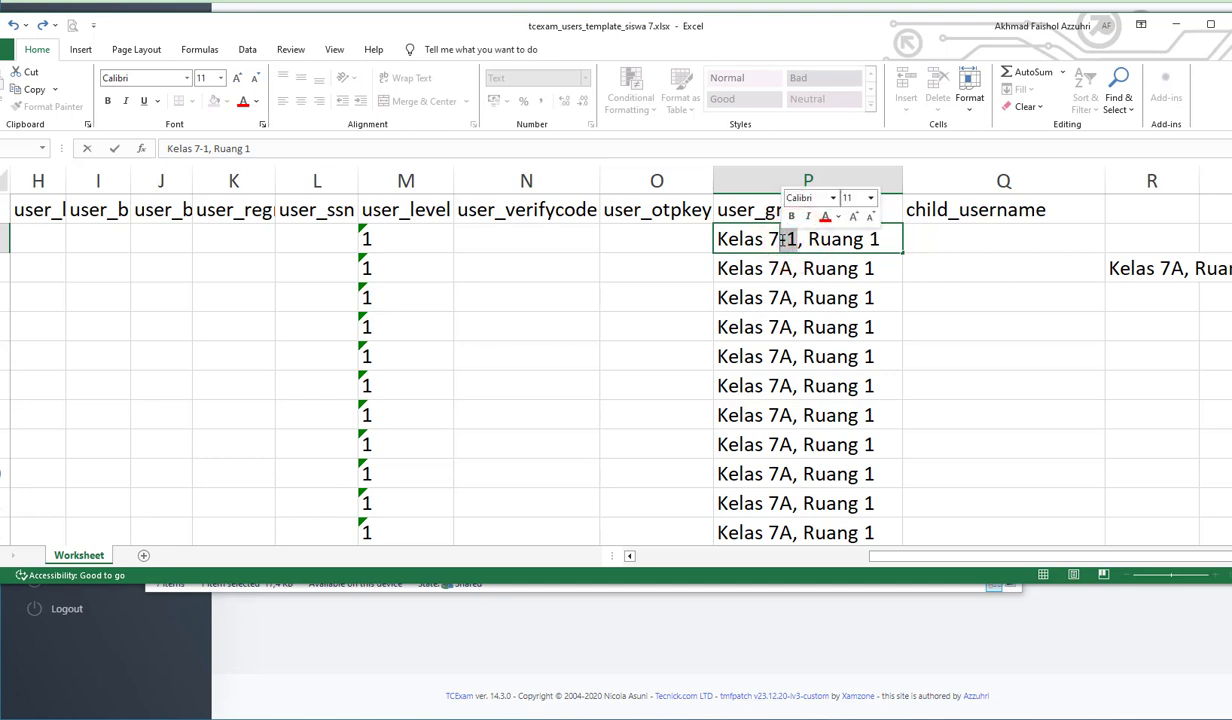
text(a)
key(BackSpace)
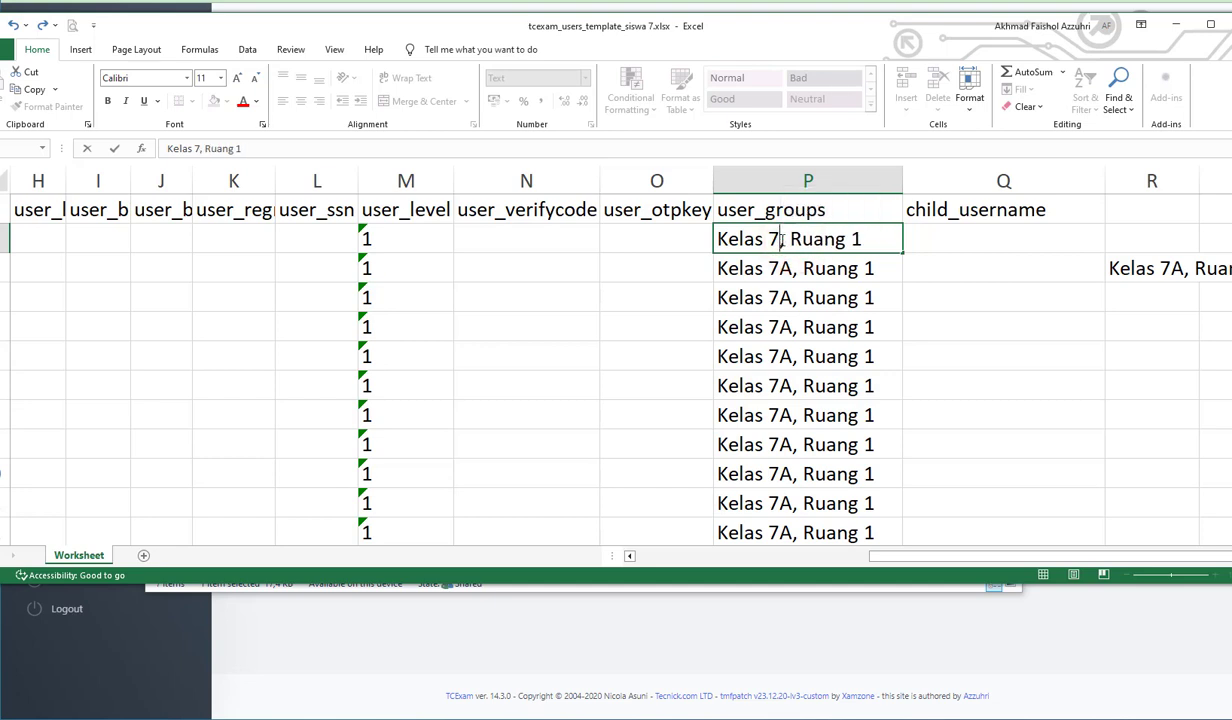
text(A)
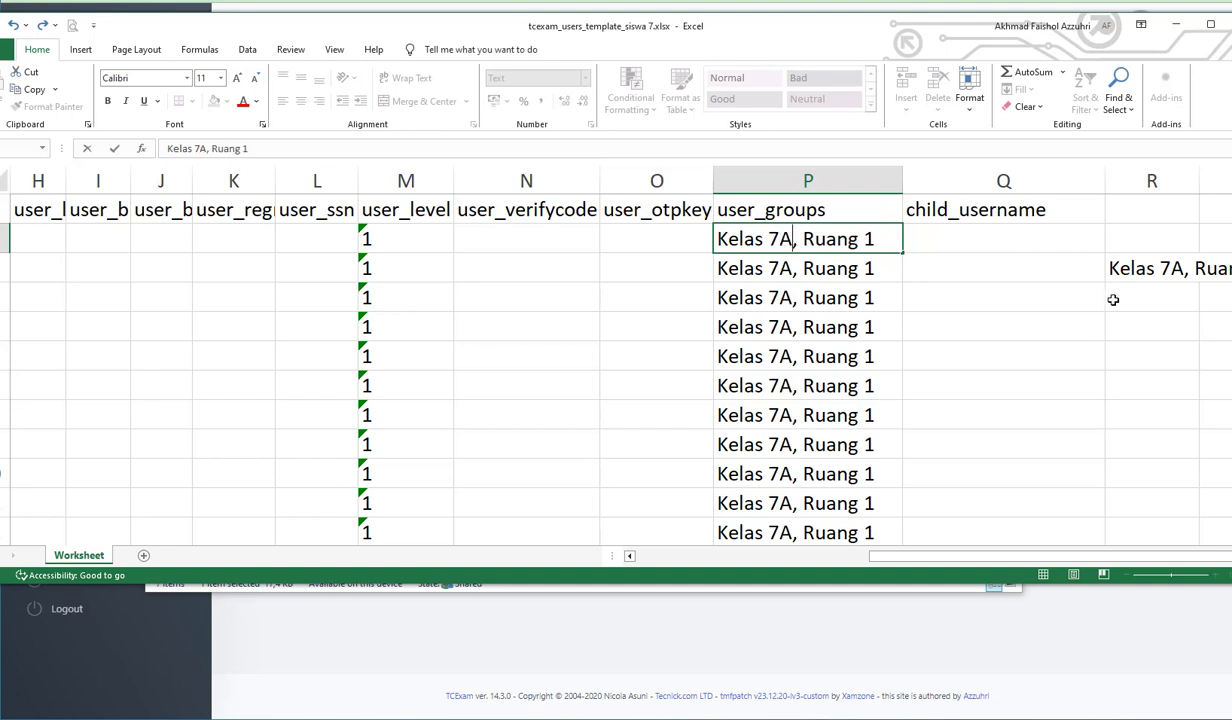
click(1130, 269)
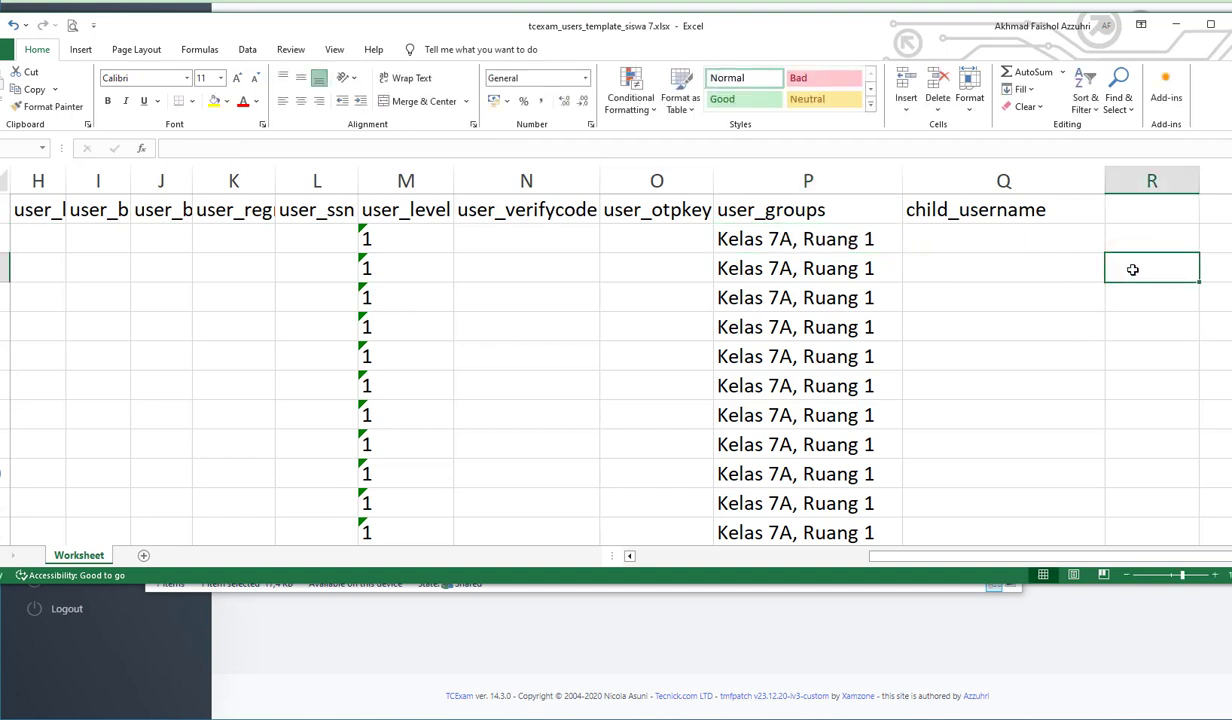
click(825, 239)
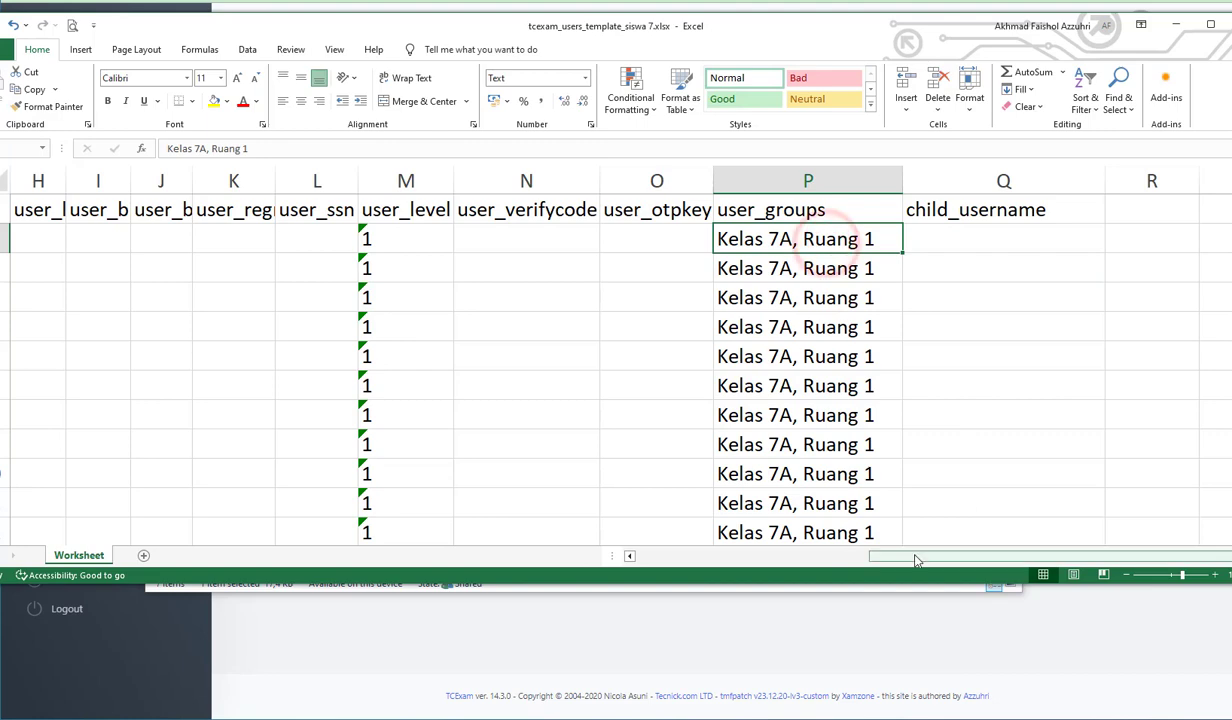
- Reduce the sheet magnification and highlight the child_username header and the first empty cells below it
drag(912, 557, 982, 558)
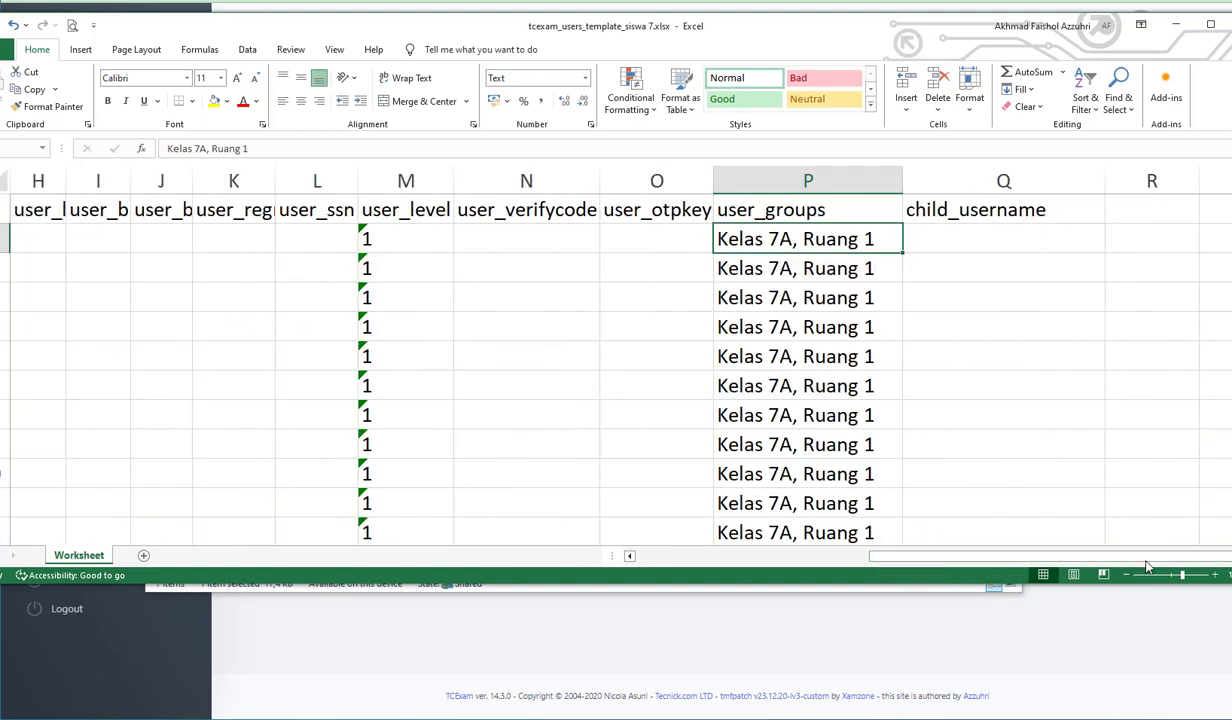
click(1172, 576)
drag(1077, 556, 985, 558)
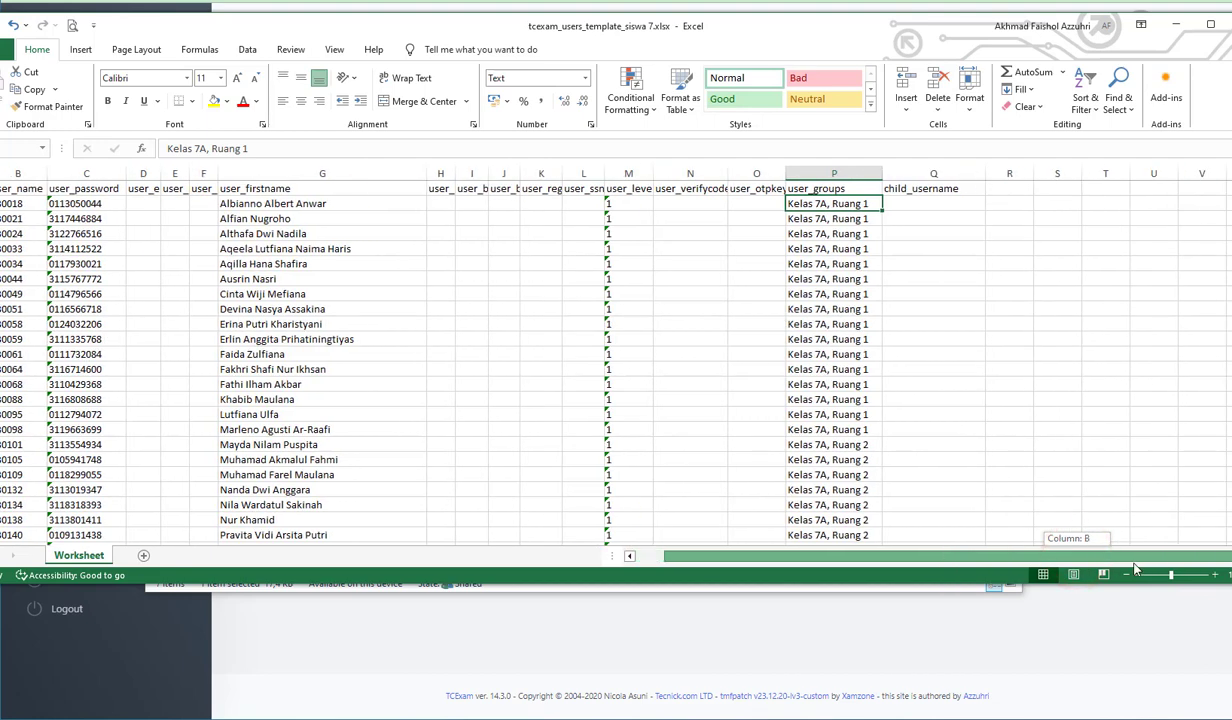
click(943, 188)
drag(940, 203, 935, 233)
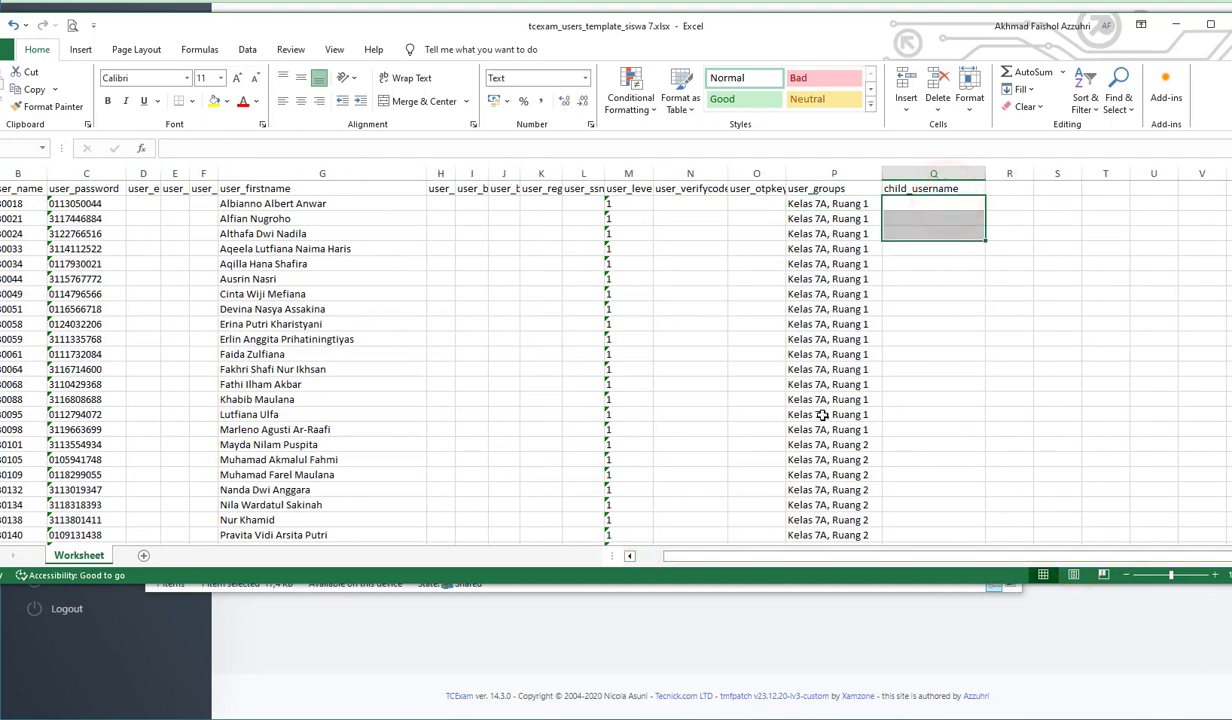
- Look through the remaining student rows and close the grade 7 template without saving the changes
scroll(822, 414, down, 20)
scroll(756, 406, up, 7)
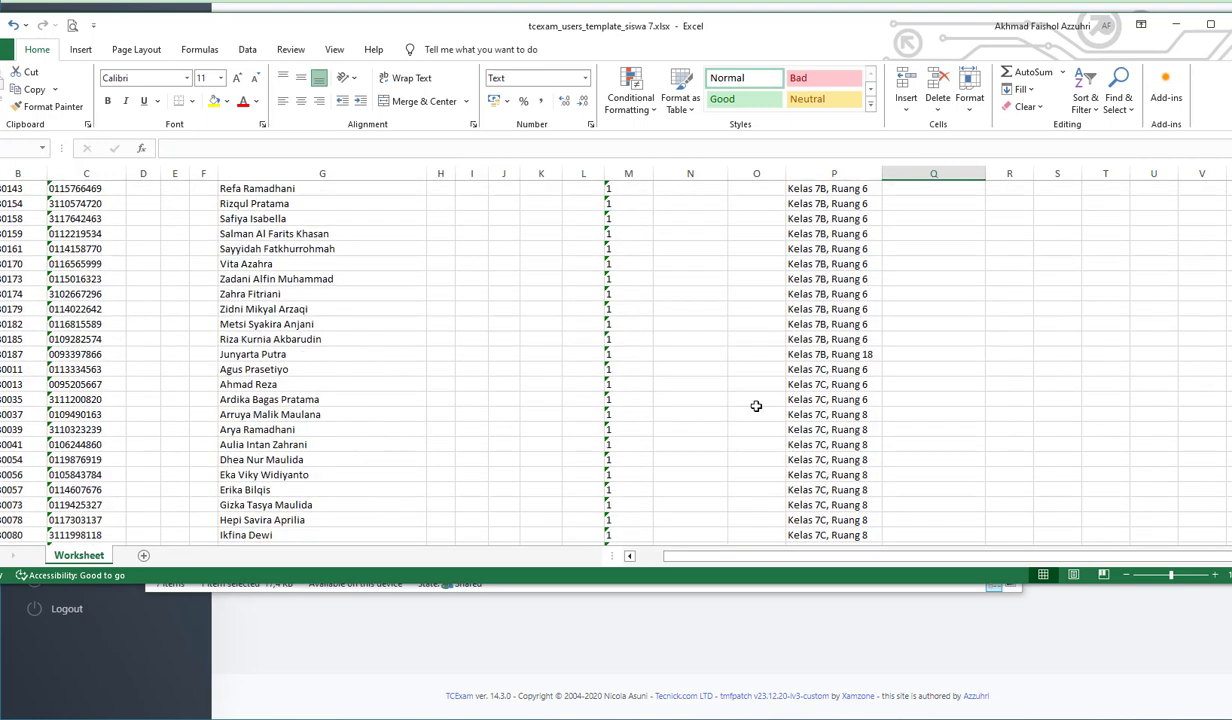
scroll(756, 406, up, 5)
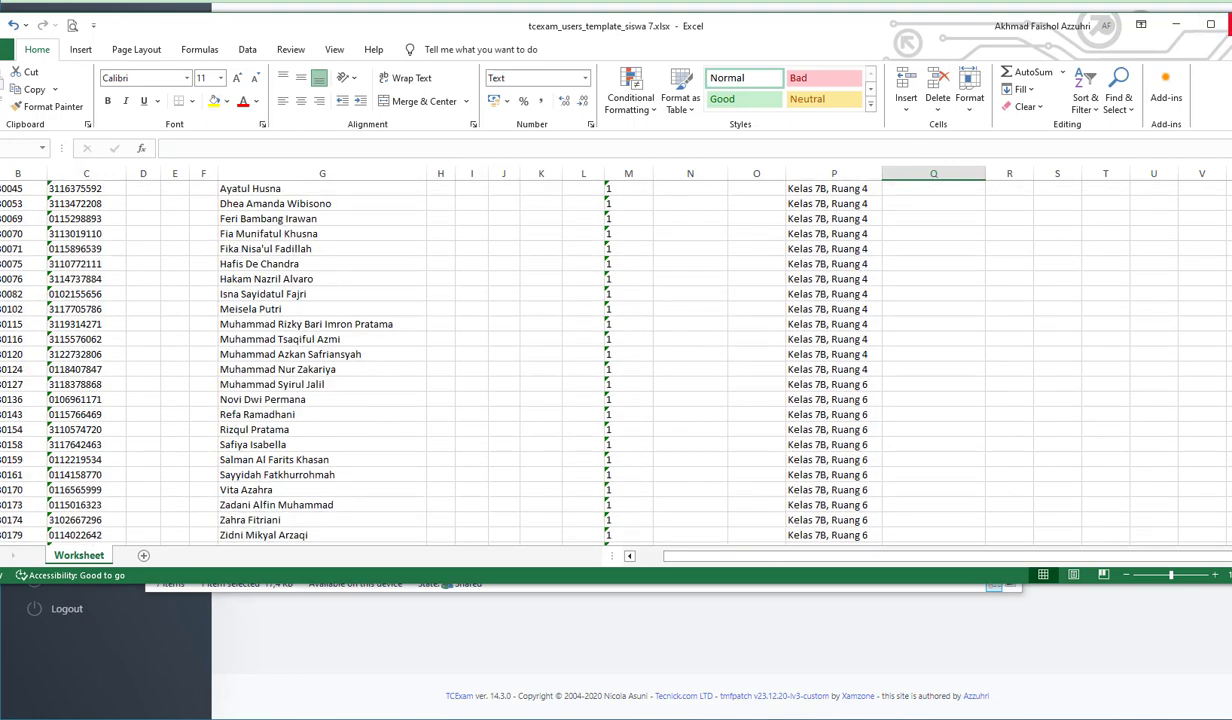
click(1228, 24)
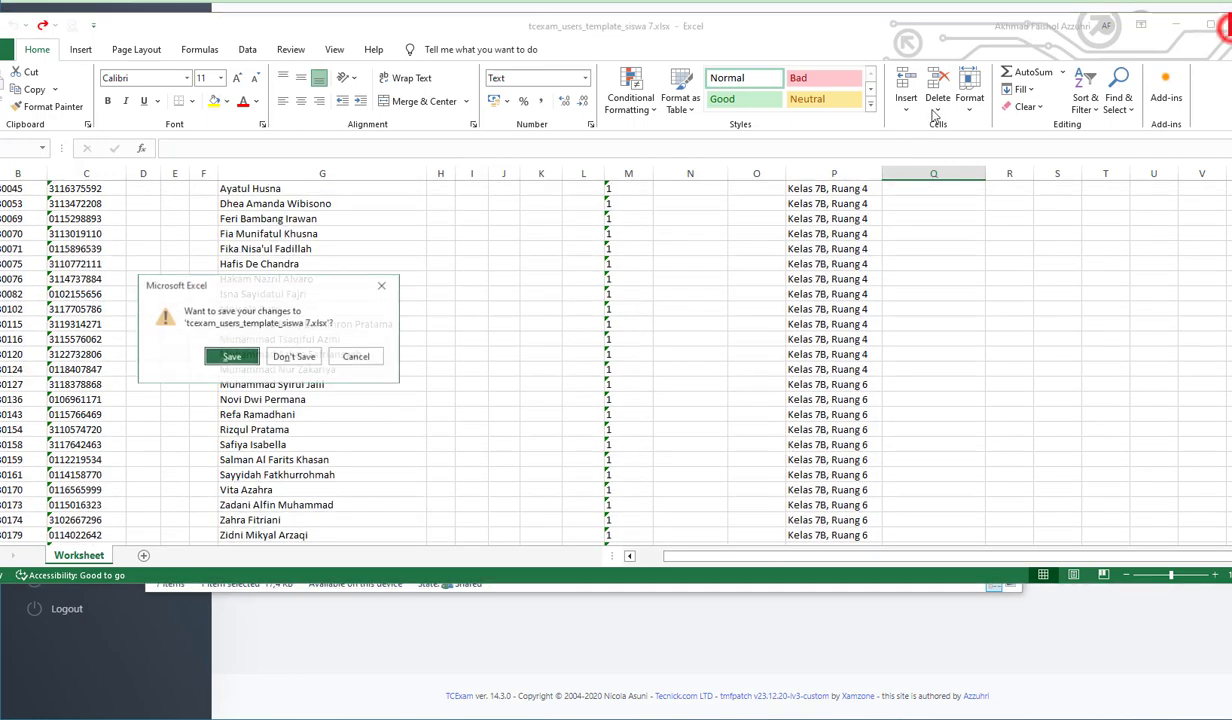
click(314, 359)
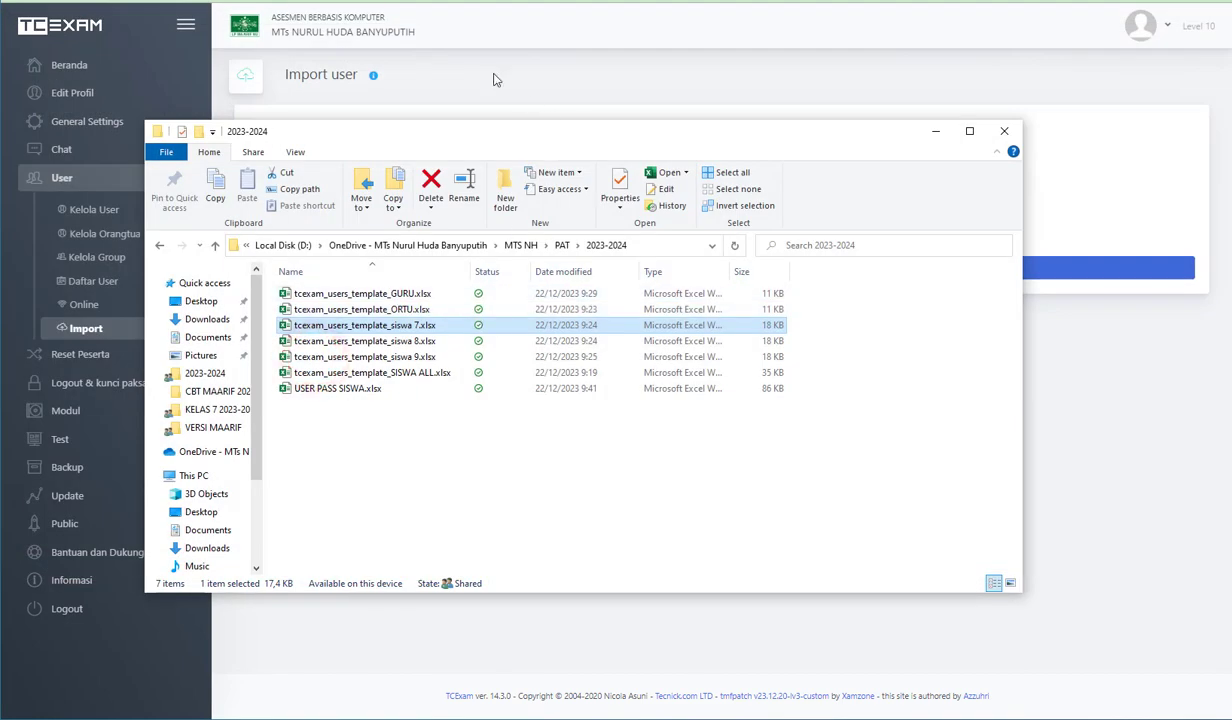
- Switch to TCExam, open the Import user page and set the file type to XLSX
click(478, 3)
click(106, 324)
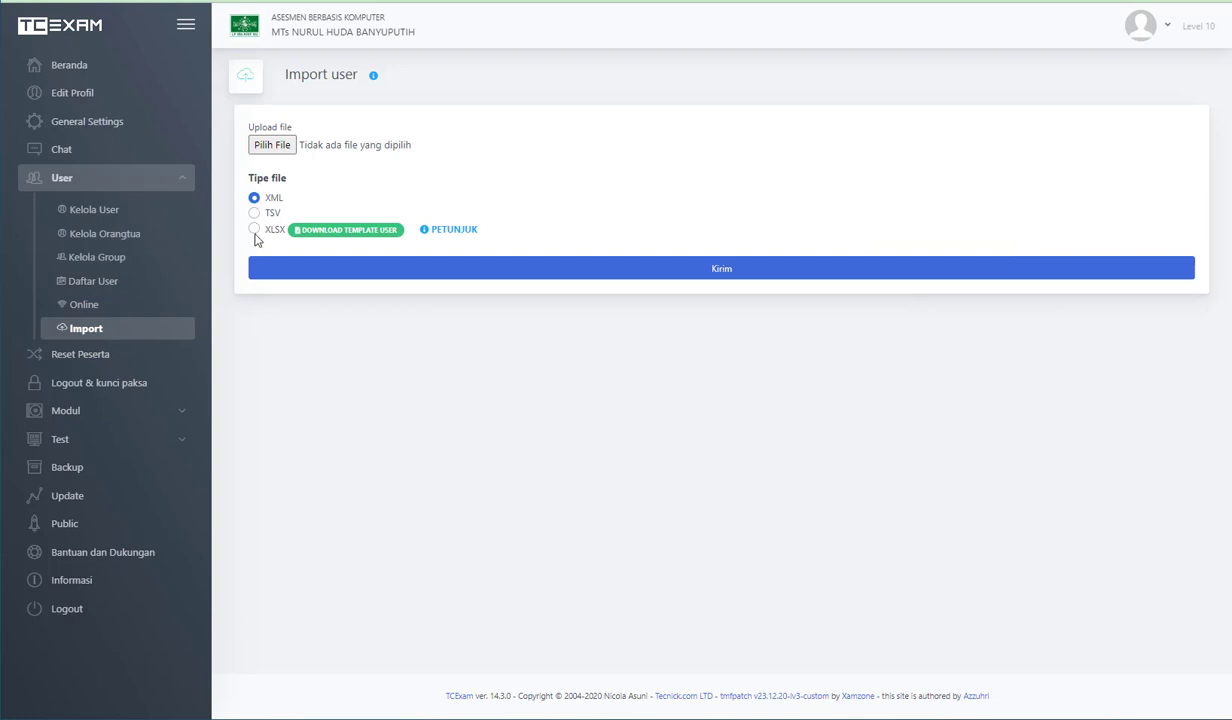
click(254, 231)
- Upload tcexam_users_template_siswa 7.xlsx from the MTs NH > PAT > 2023-2024 folder in drive D's OneDrive folder and submit the user import
click(272, 145)
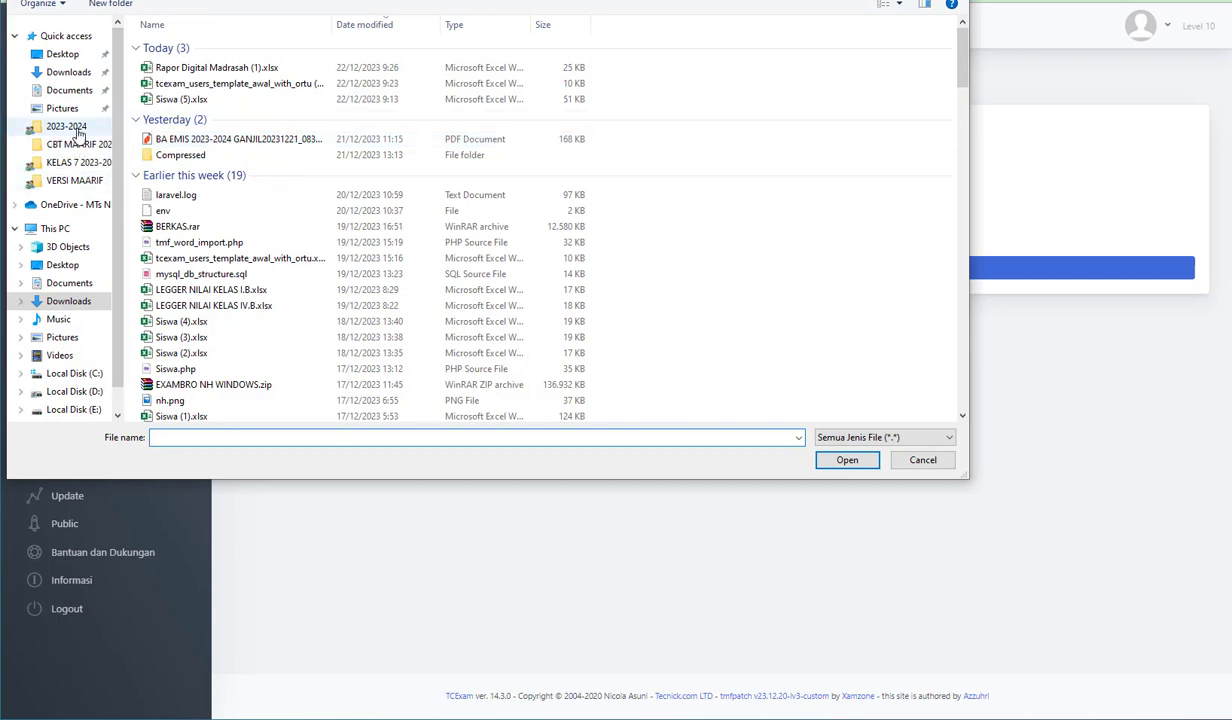
scroll(50, 300, down, 1)
click(78, 359)
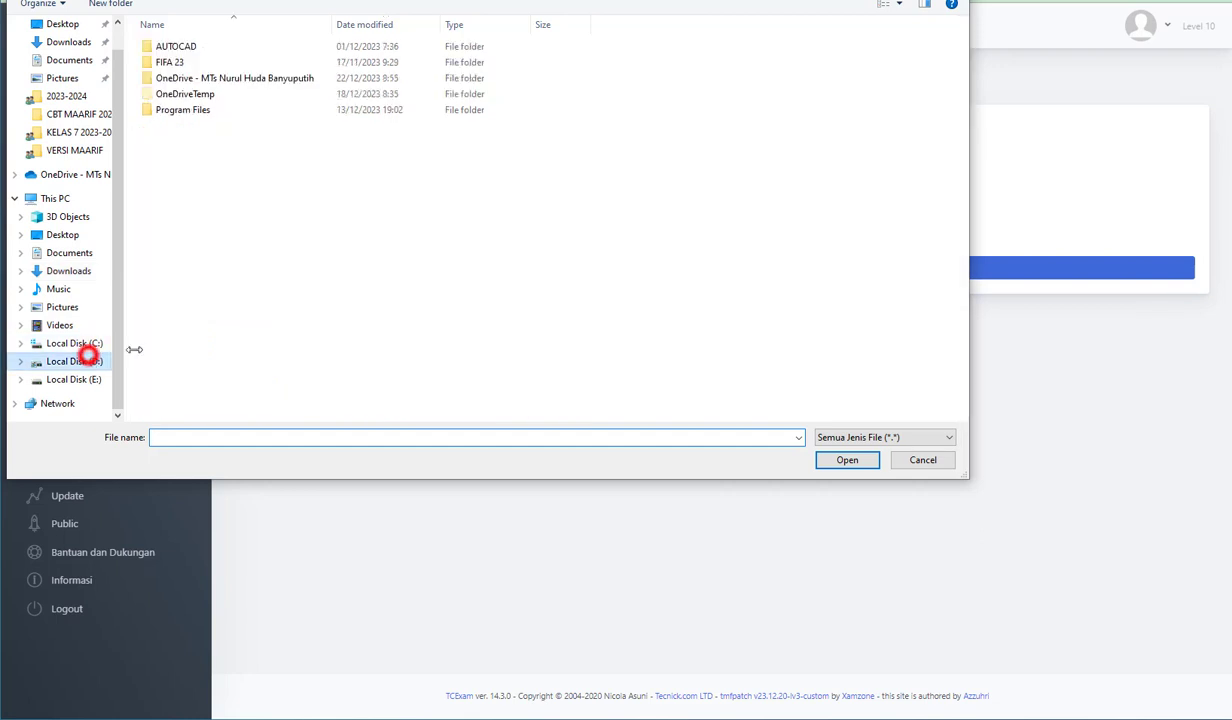
double_click(200, 78)
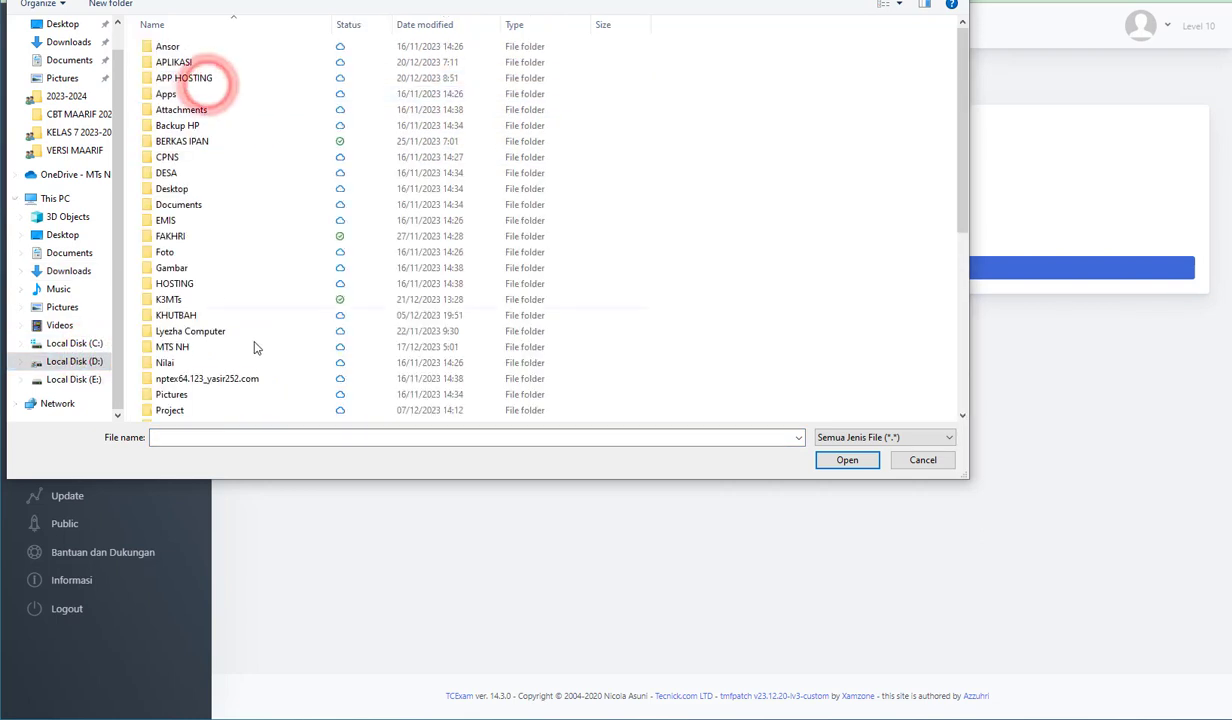
double_click(201, 347)
double_click(201, 284)
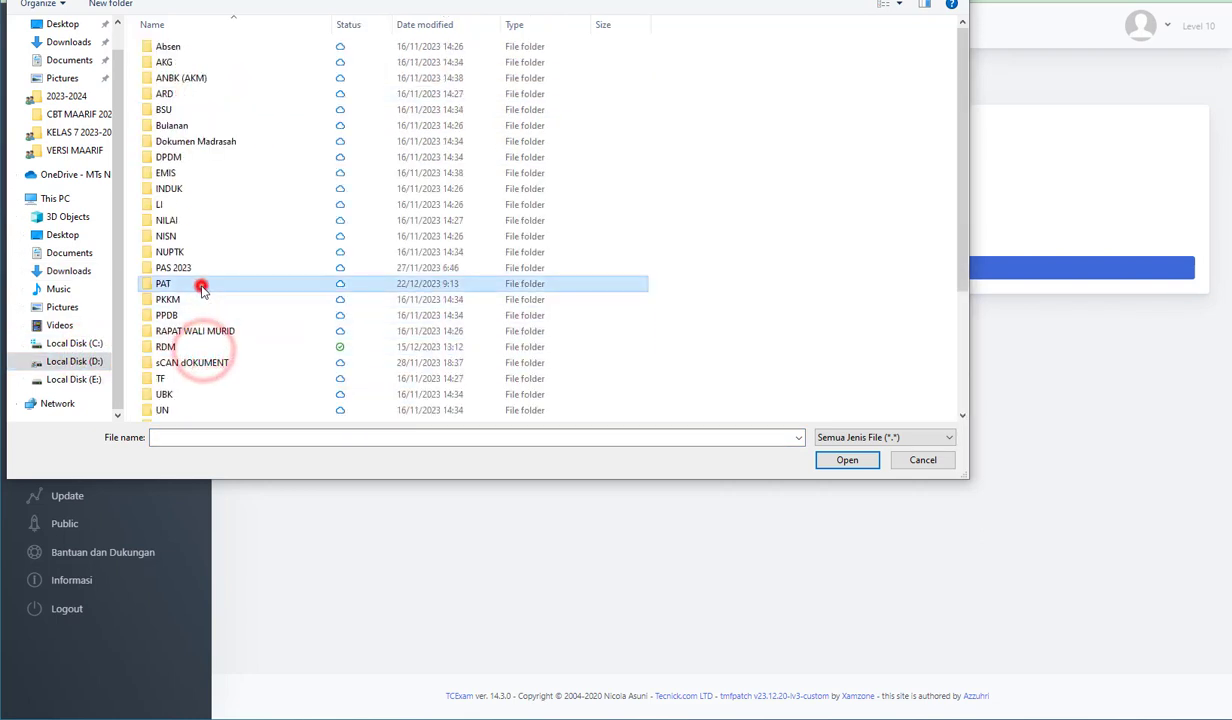
double_click(170, 63)
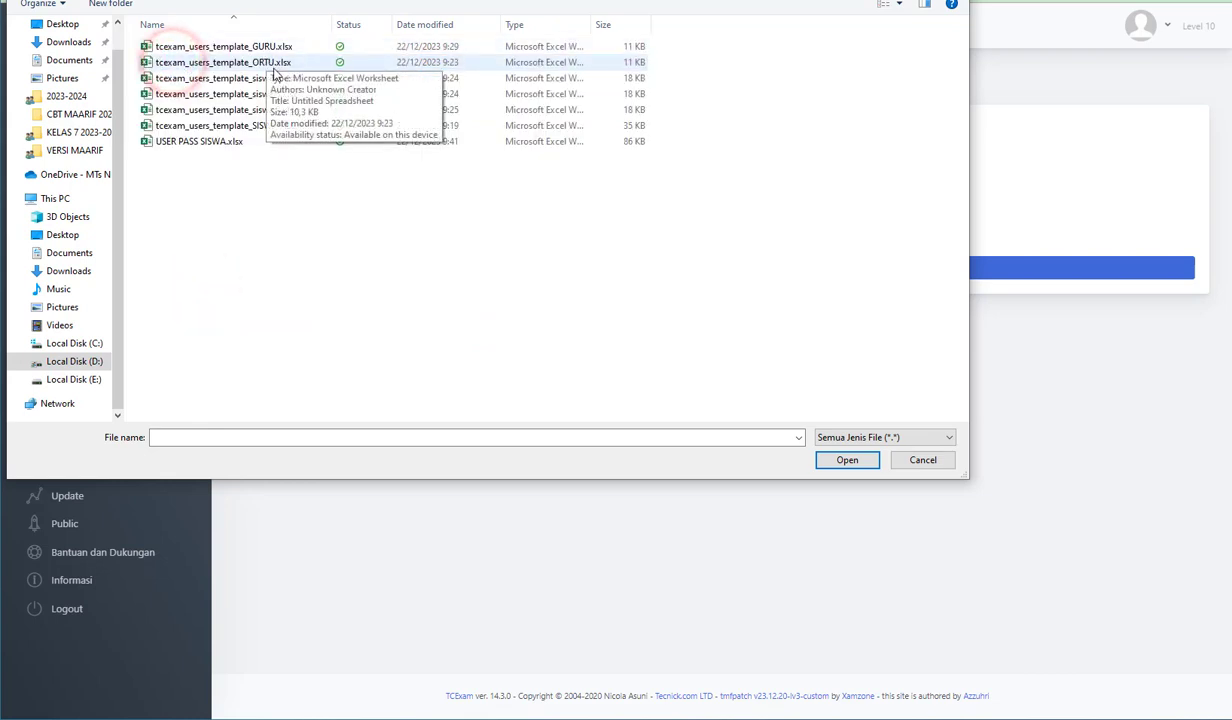
click(276, 80)
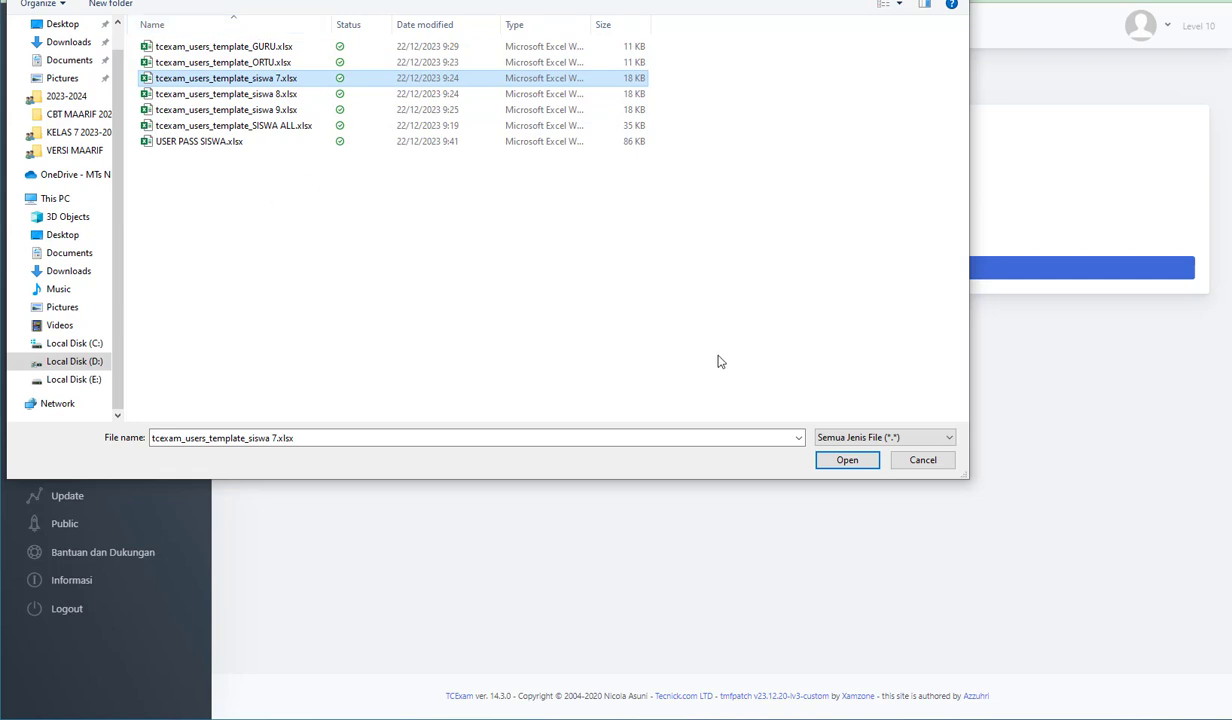
click(840, 461)
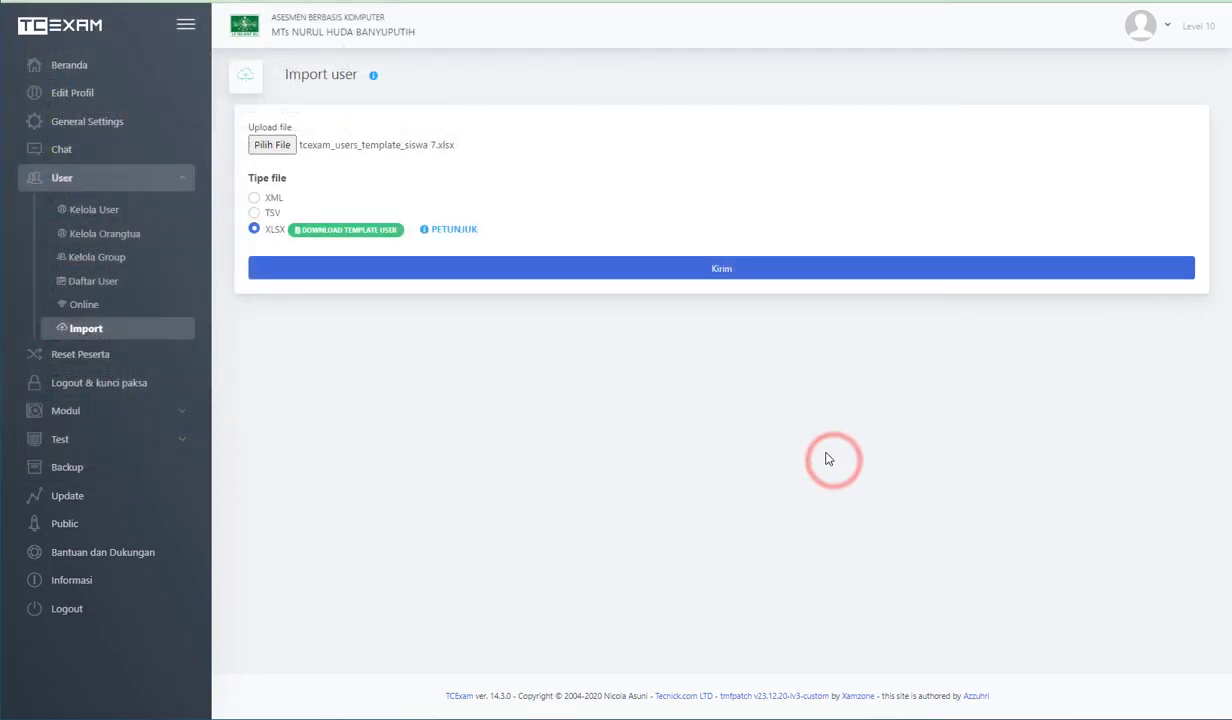
click(738, 268)
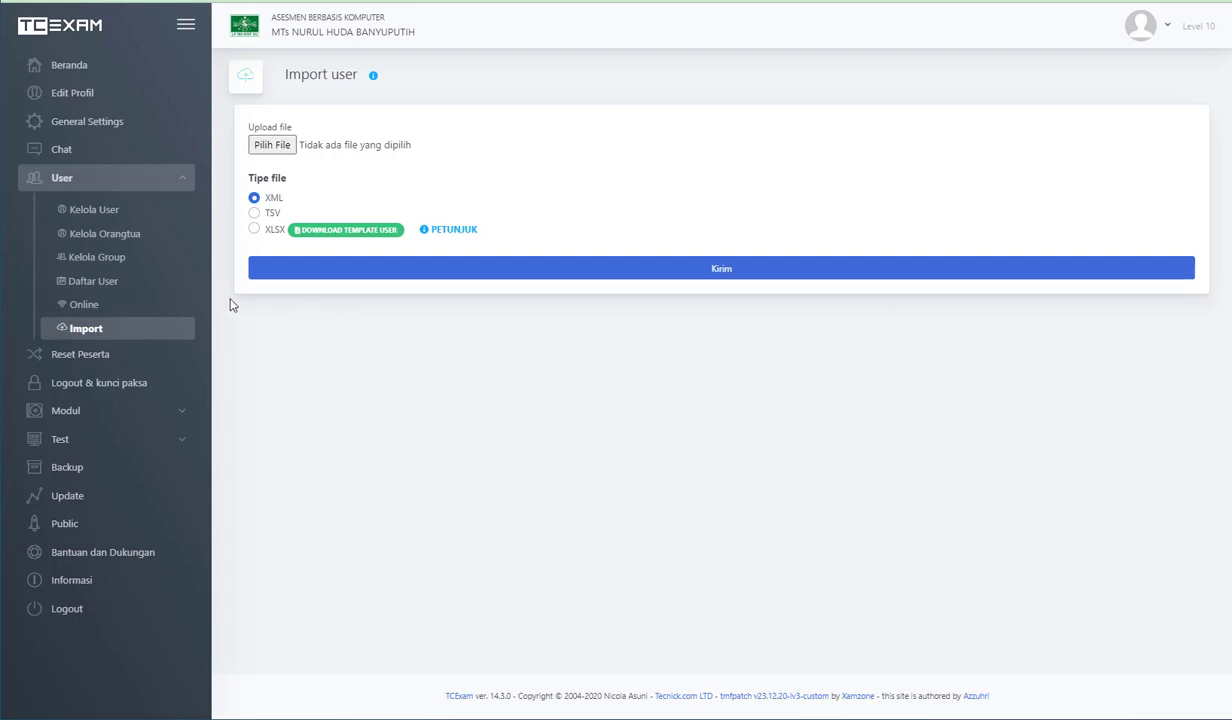
- Open the user management page and load one of the newly imported students to check the record
click(111, 215)
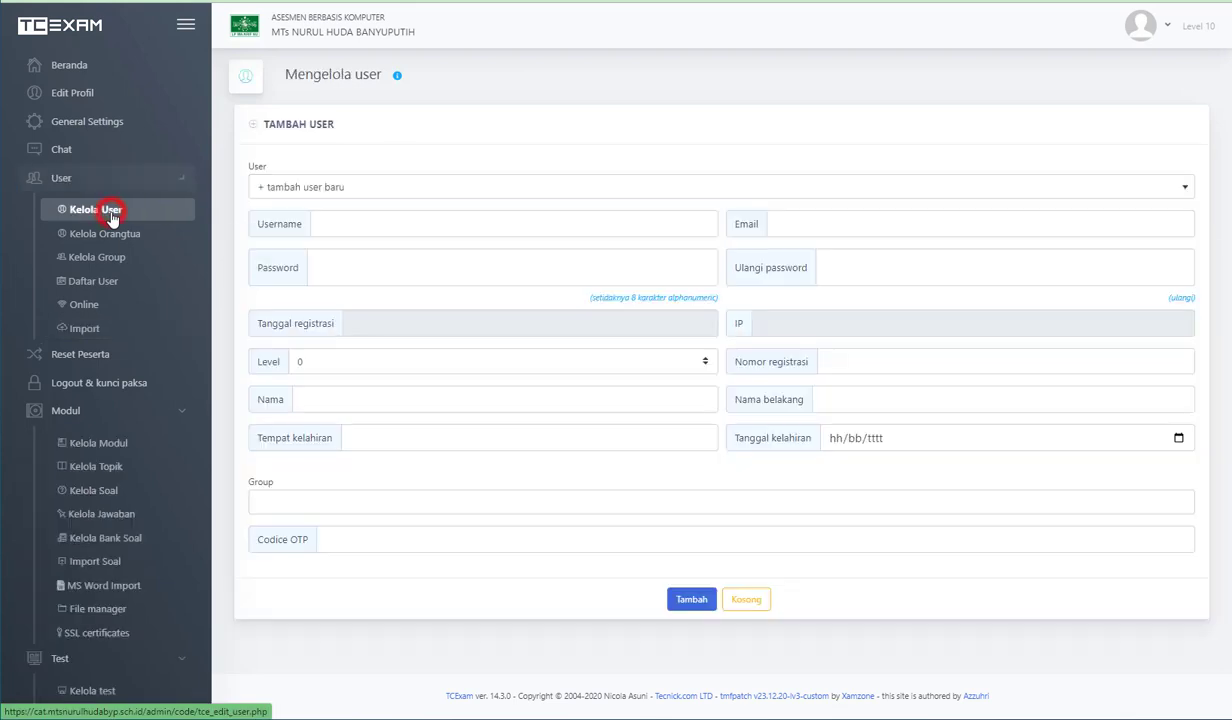
click(308, 182)
scroll(322, 275, down, 3)
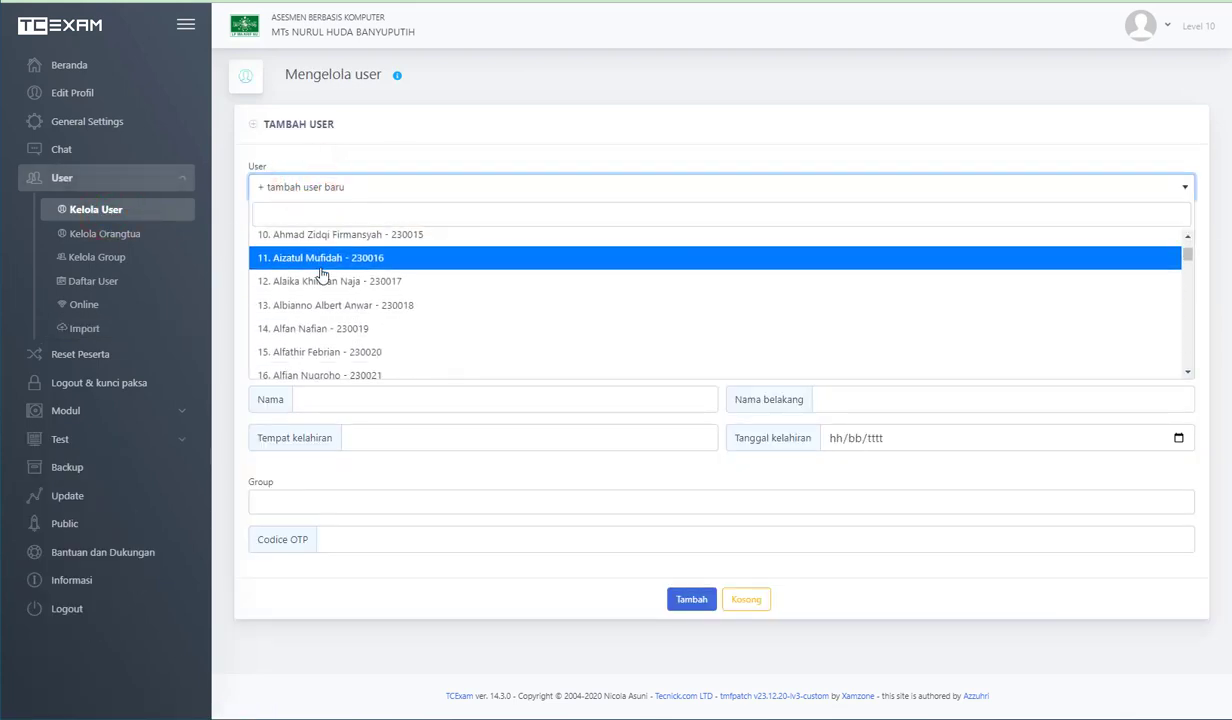
scroll(322, 275, down, 5)
click(330, 279)
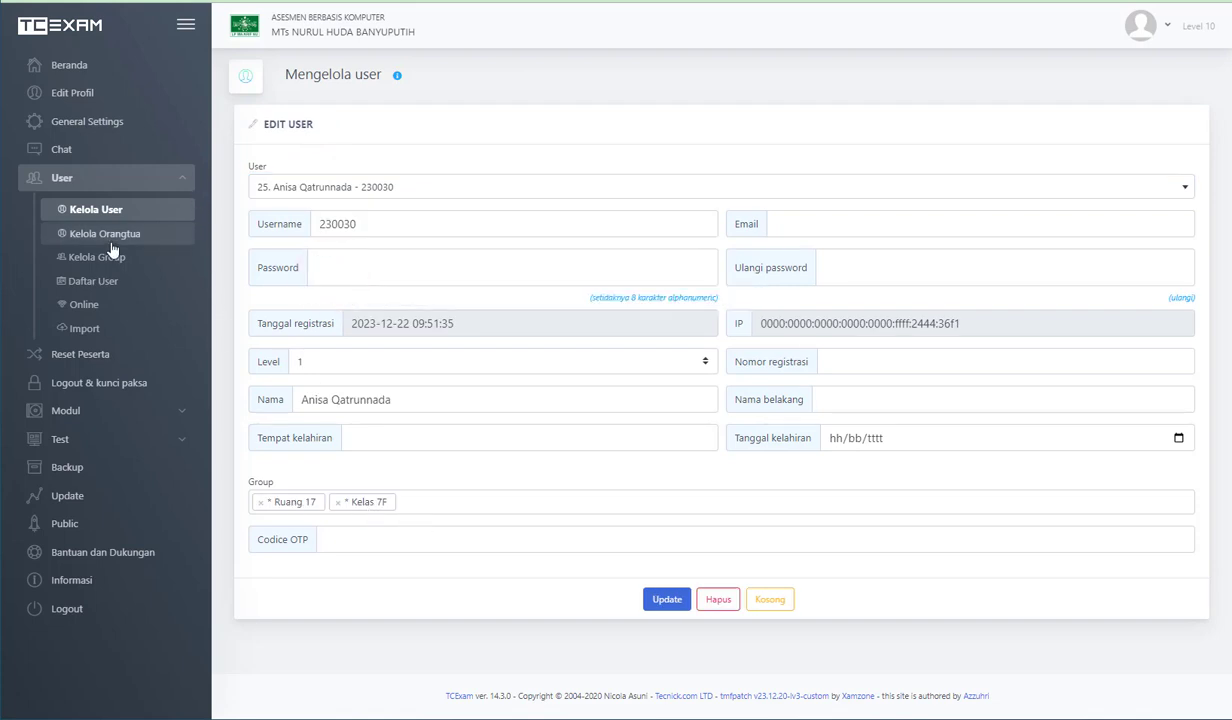
- Open the group management page and look through the existing room and class groups without selecting one
click(80, 256)
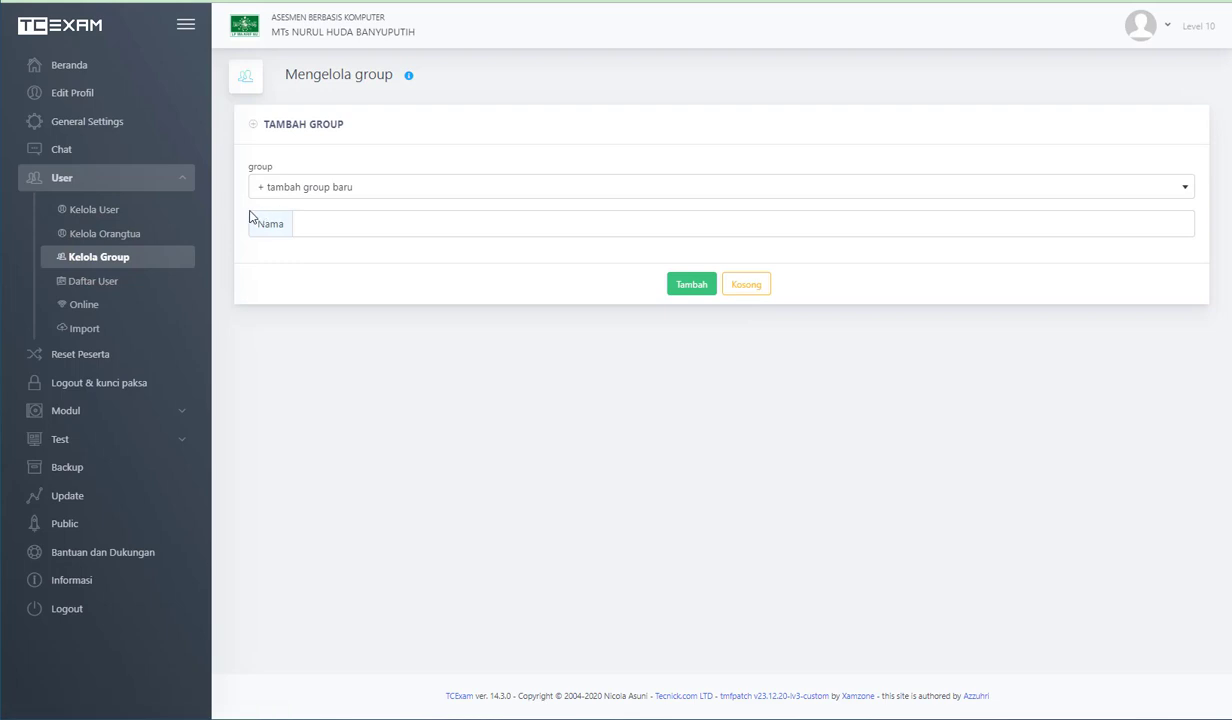
click(316, 190)
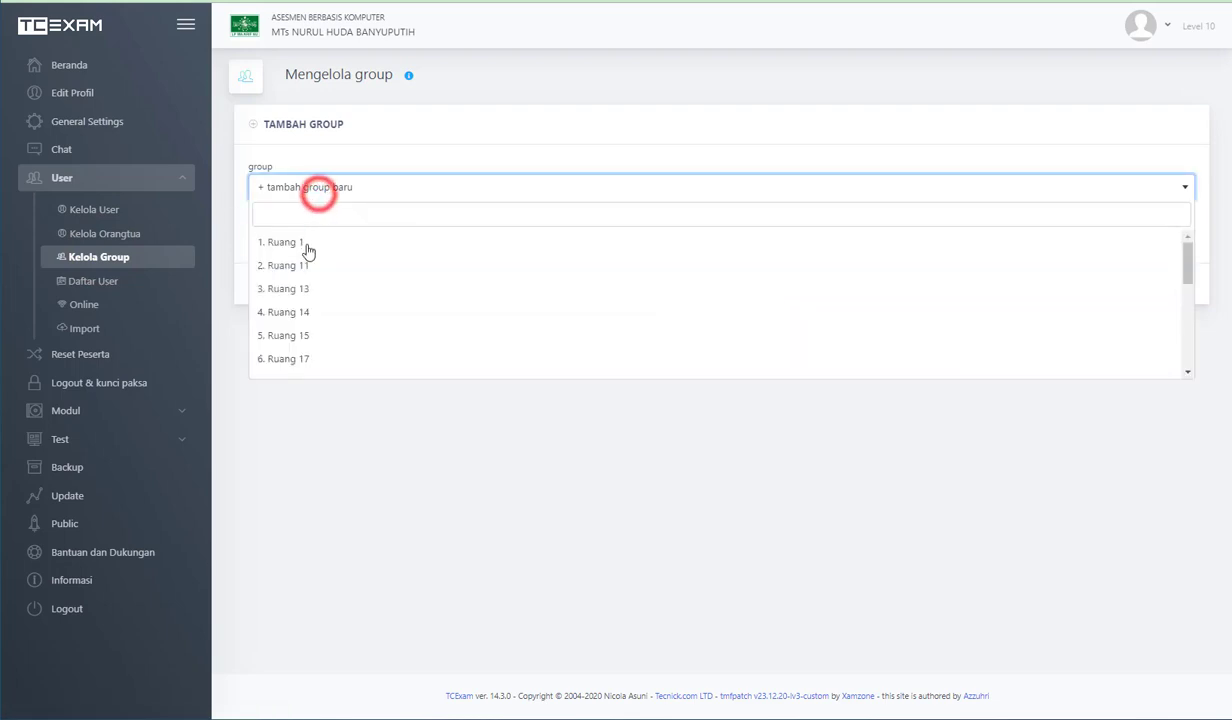
scroll(307, 263, down, 1)
scroll(307, 263, down, 5)
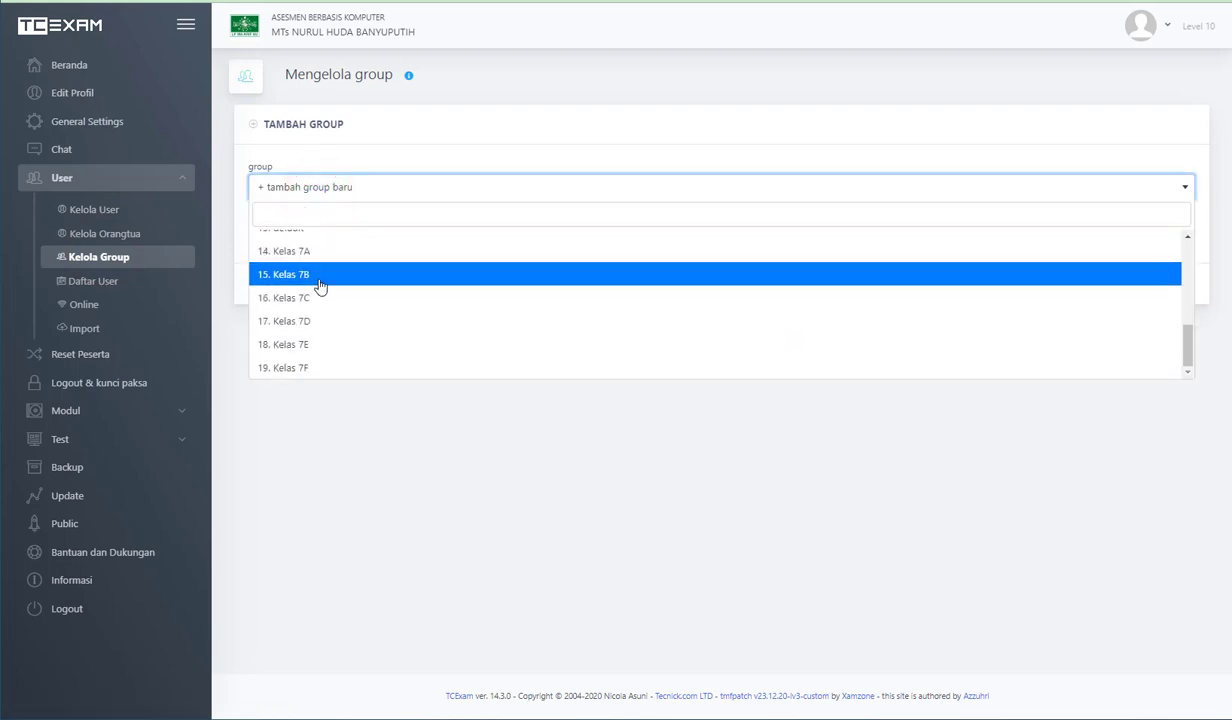
scroll(310, 270, up, 6)
scroll(307, 258, down, 5)
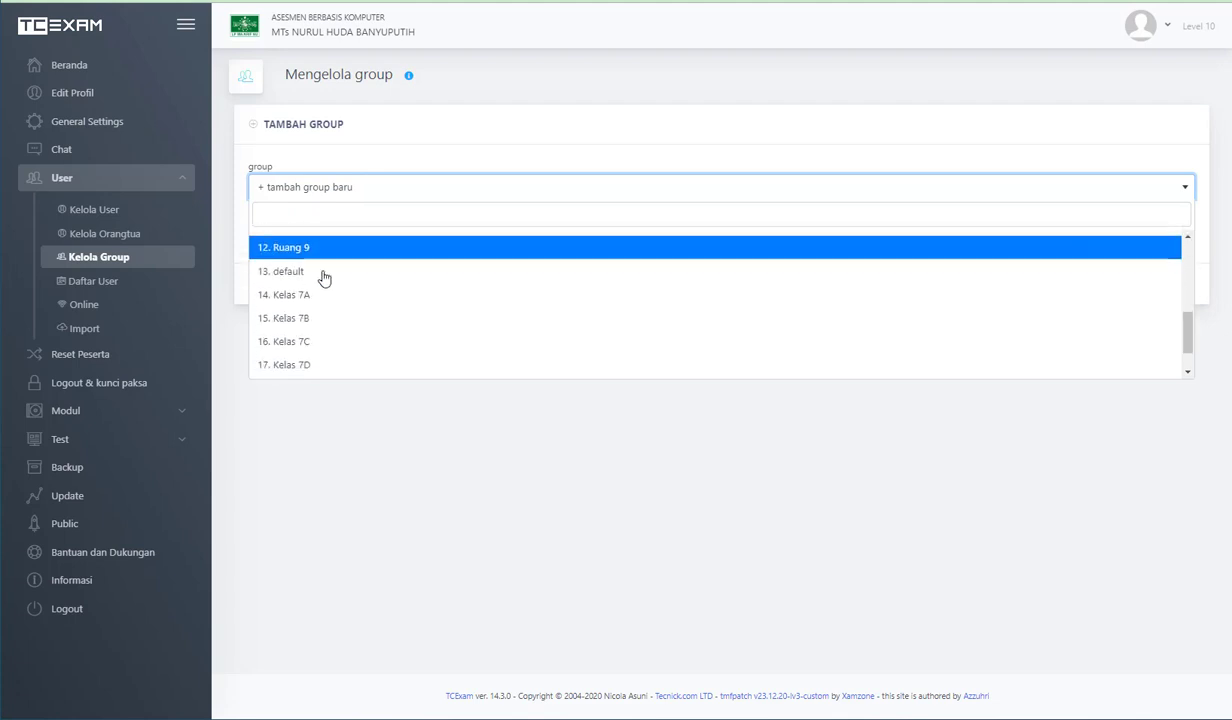
click(220, 301)
- Open the user list, filter it by the group Ruang 1 and review the students listed
click(98, 282)
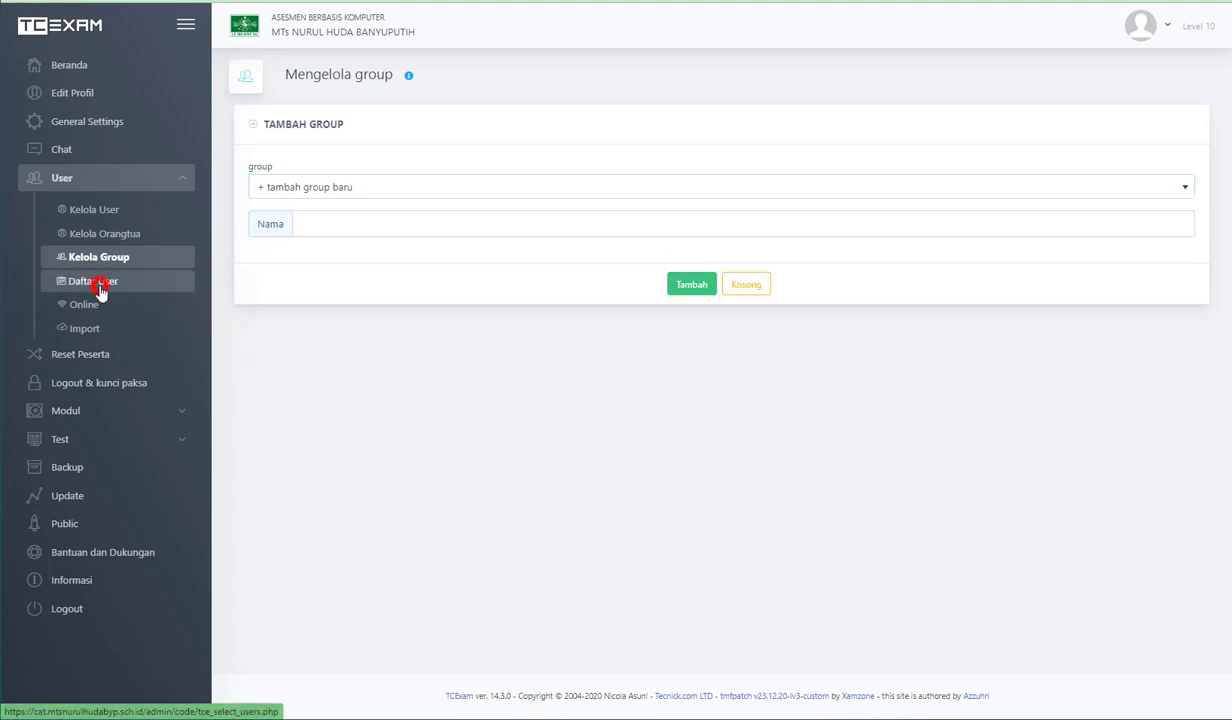
click(347, 135)
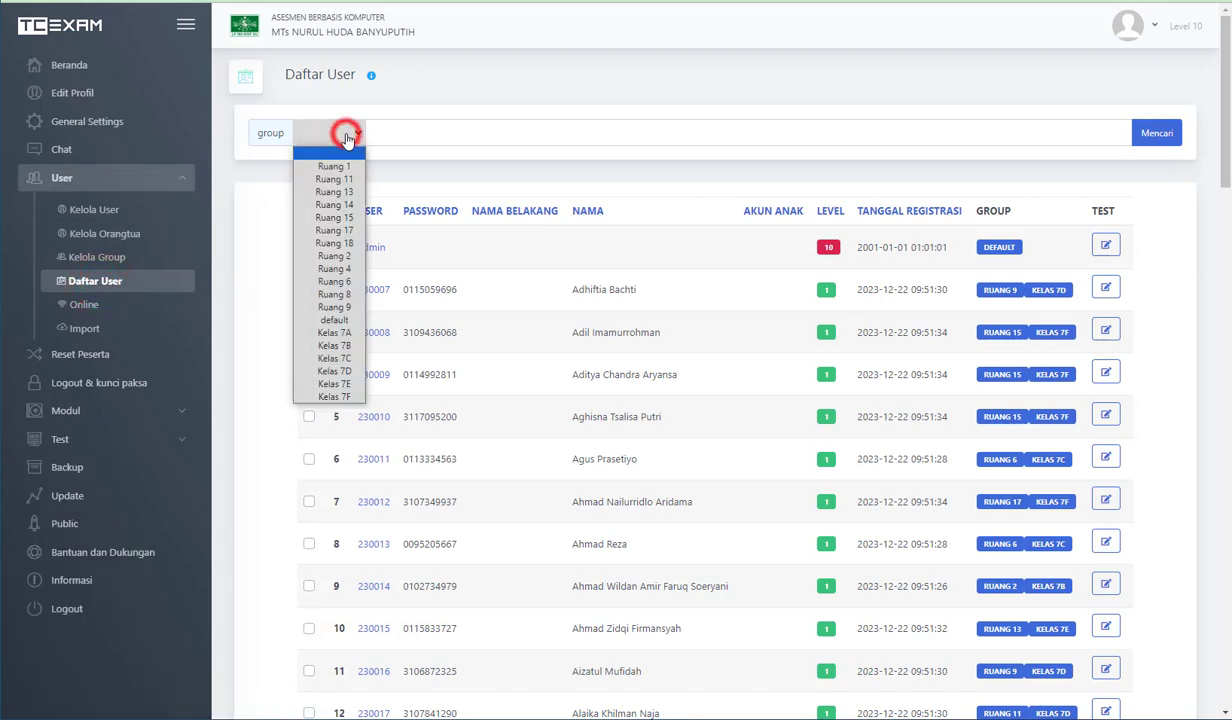
click(334, 168)
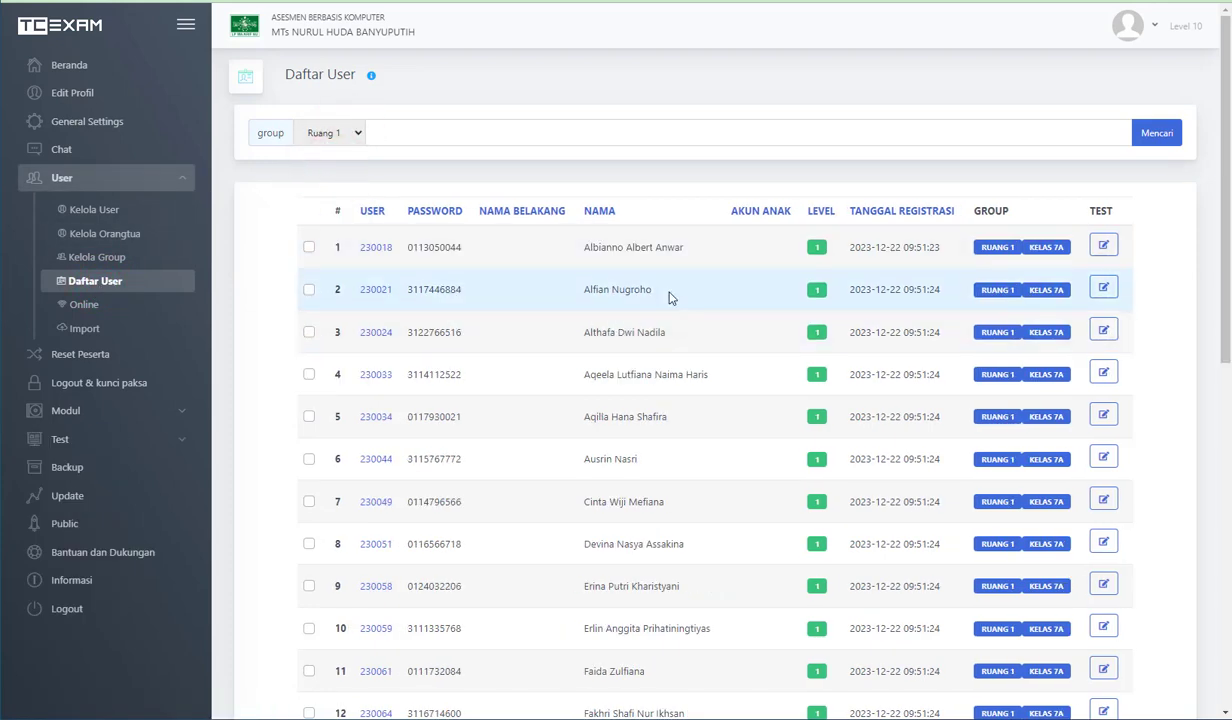
scroll(670, 310, down, 5)
scroll(673, 328, down, 1)
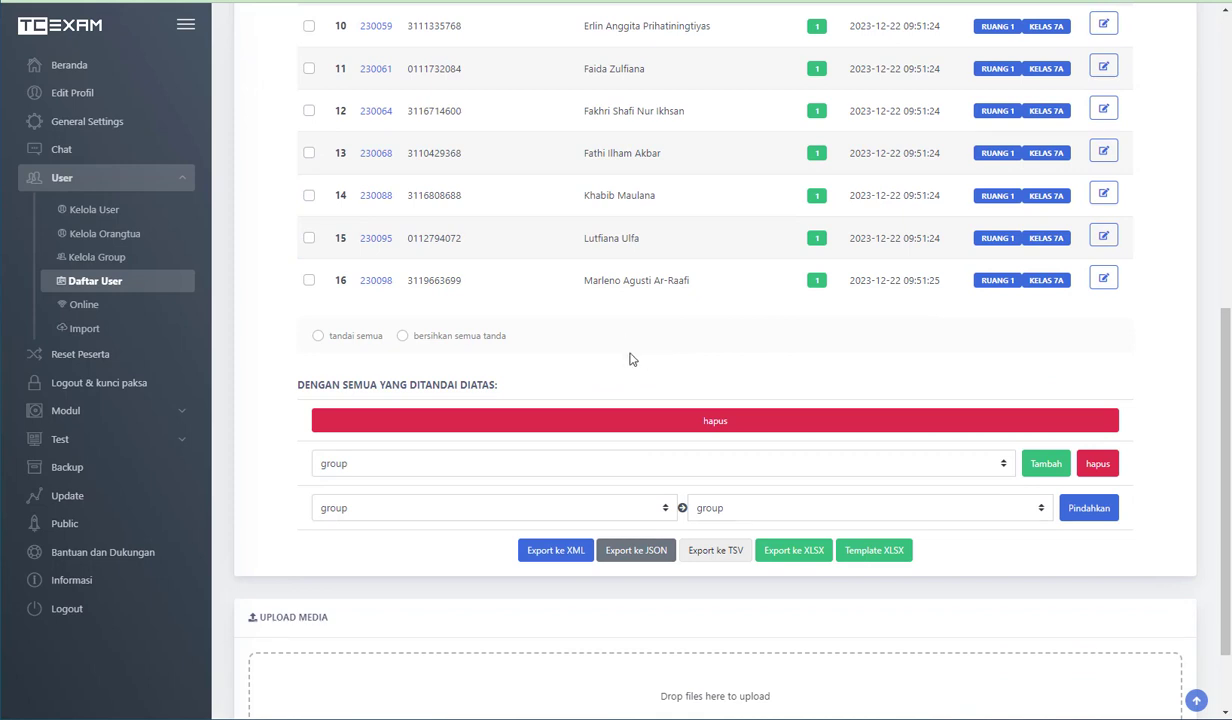
scroll(630, 357, up, 8)
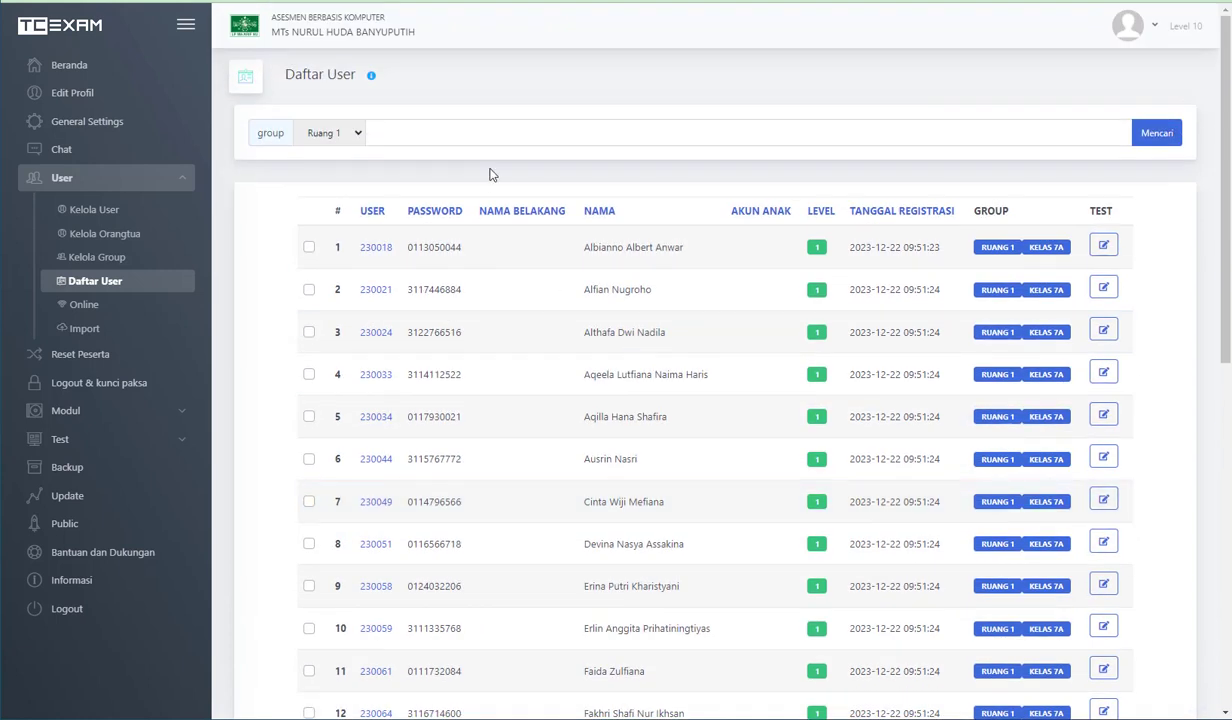
- Filter the user list by Kelas 7A, switch the filter to Kelas 7B and review the students listed
click(356, 139)
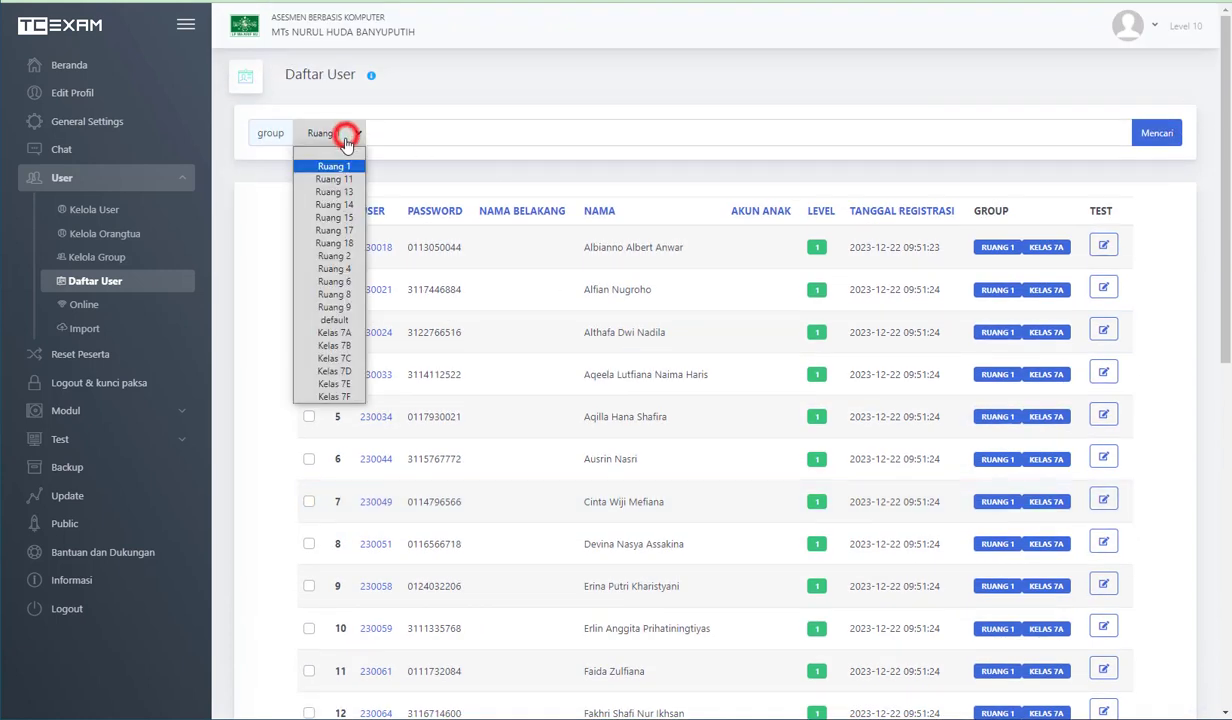
click(336, 333)
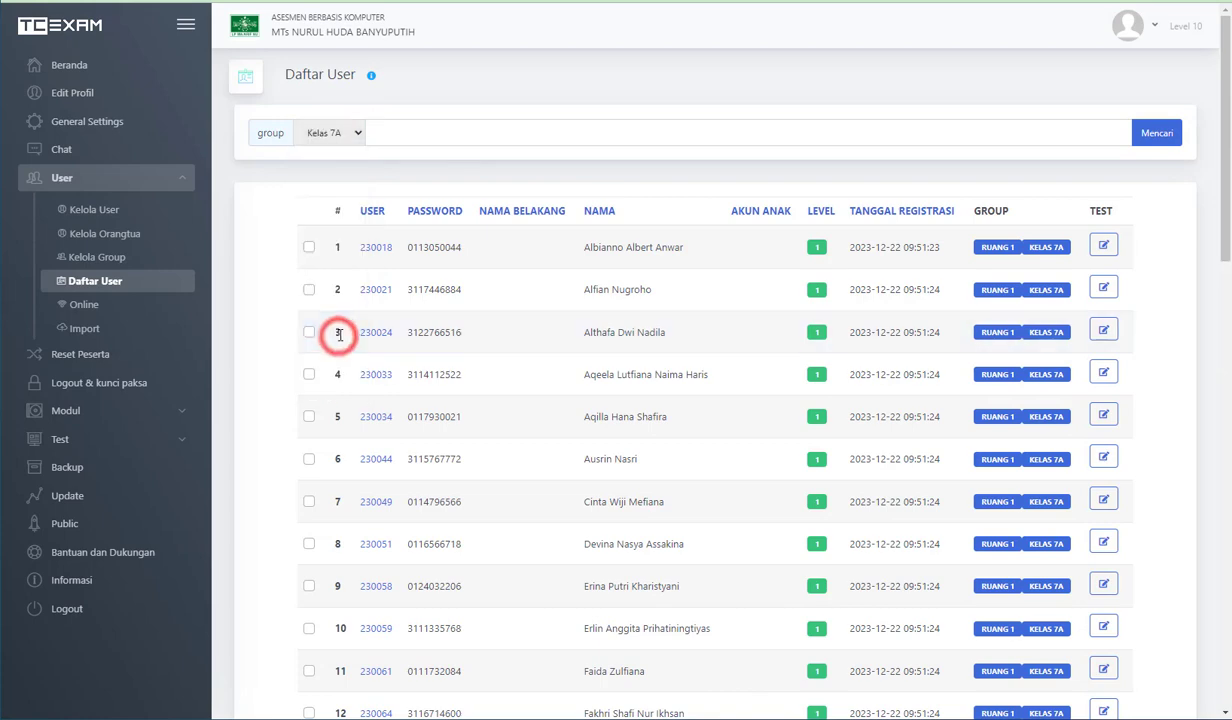
click(349, 139)
click(336, 345)
scroll(570, 360, down, 5)
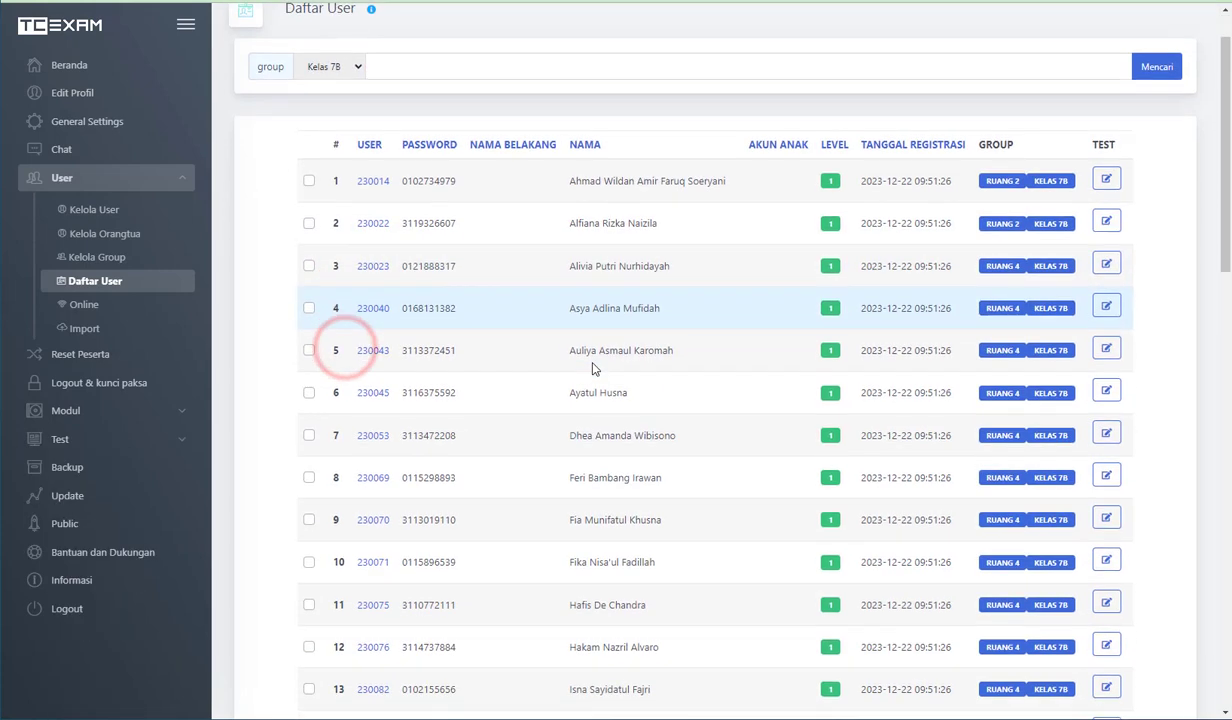
scroll(593, 369, down, 10)
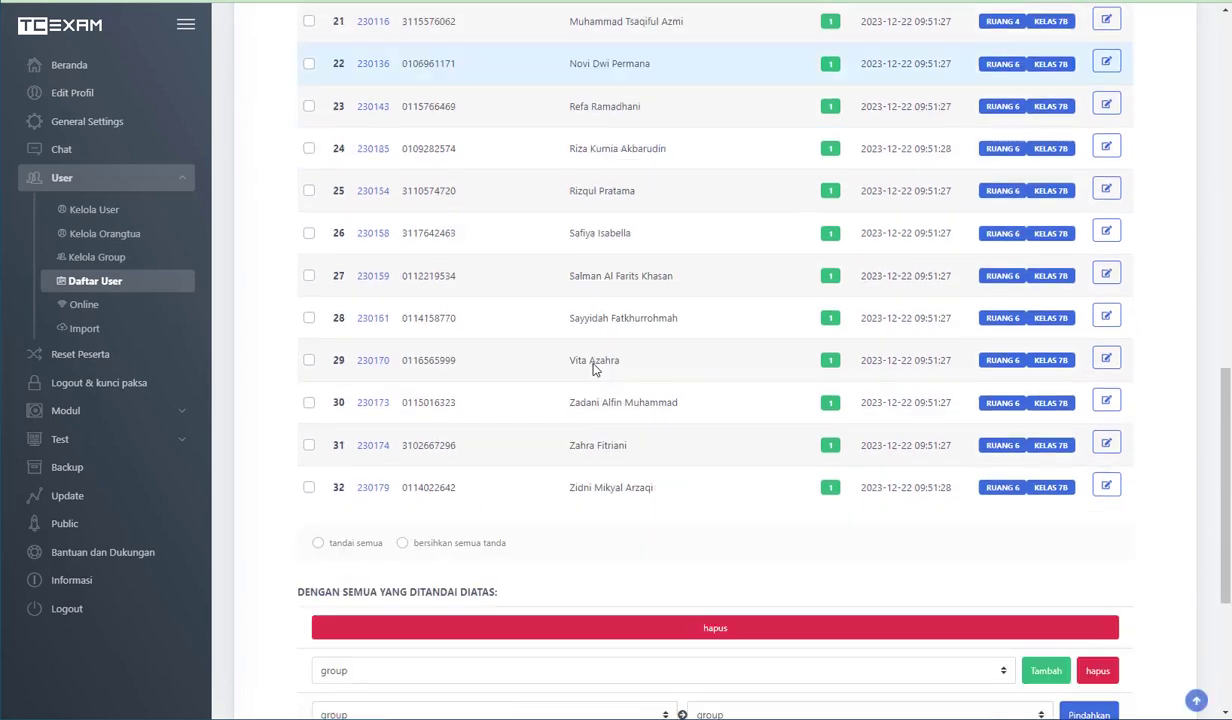
scroll(593, 369, up, 15)
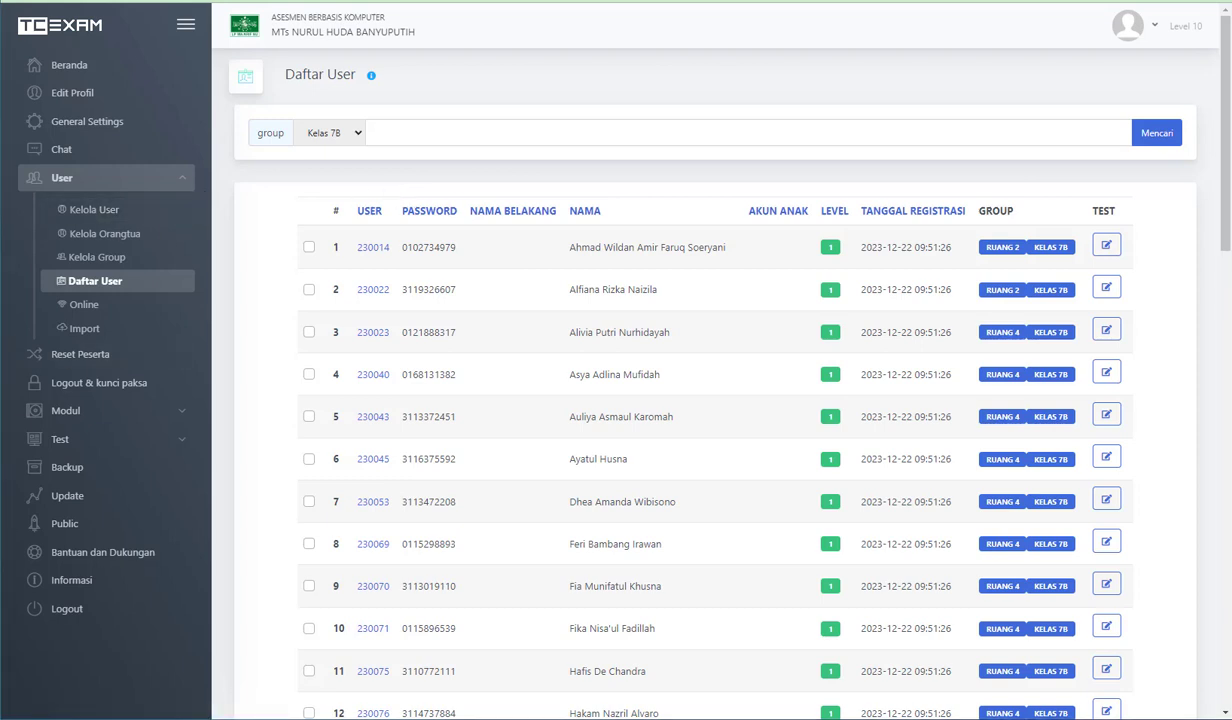
- Switch to File Explorer, open tcexam_users_template_ORTU.xlsx in Excel and move its window so the first columns are visible
key(alt+Tab)
click(393, 310)
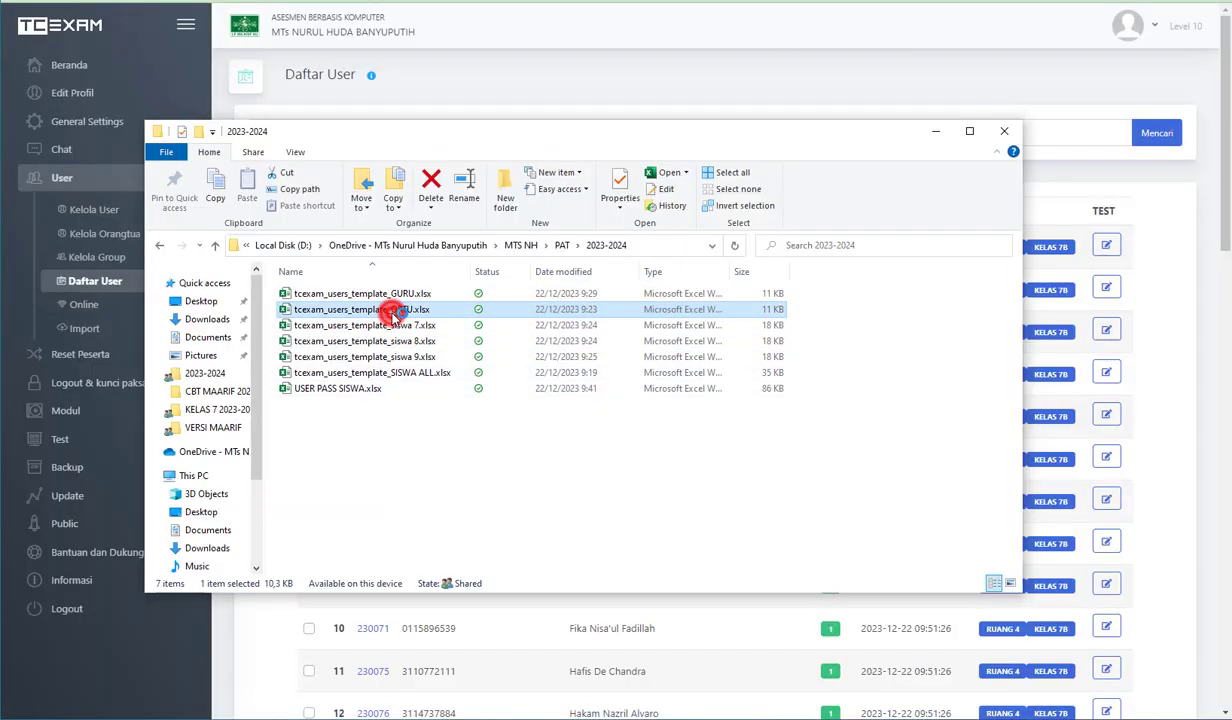
double_click(393, 310)
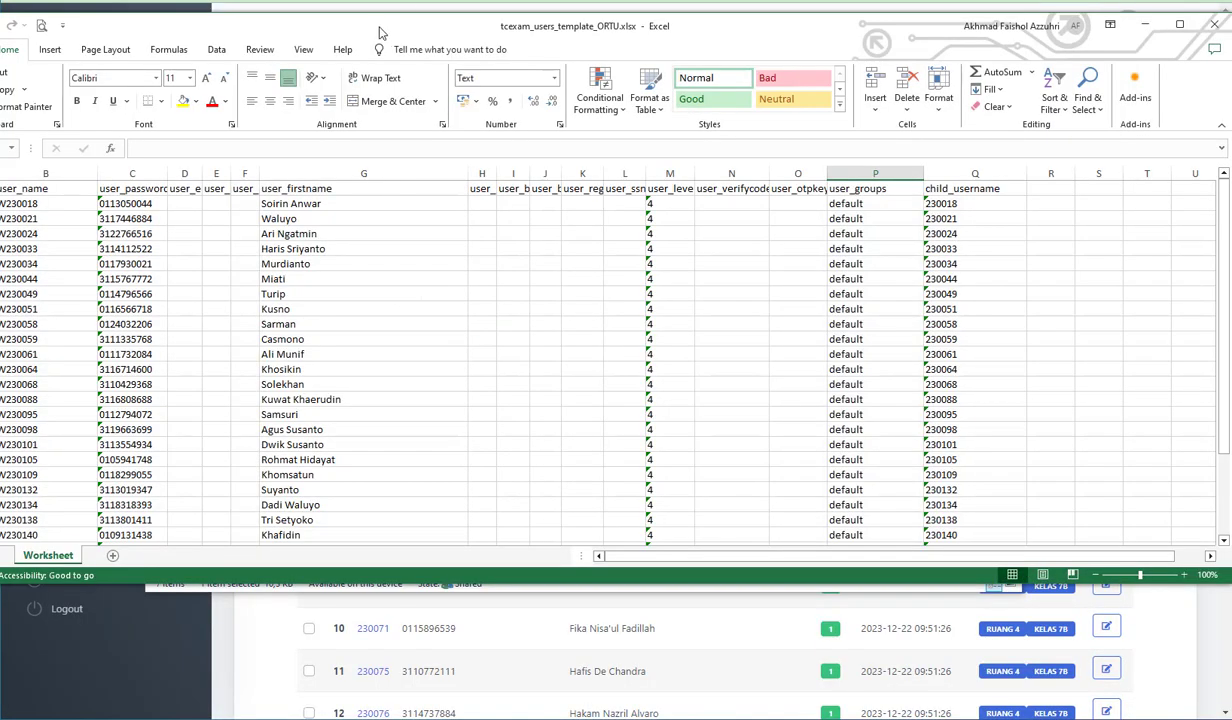
drag(368, 27, 463, 12)
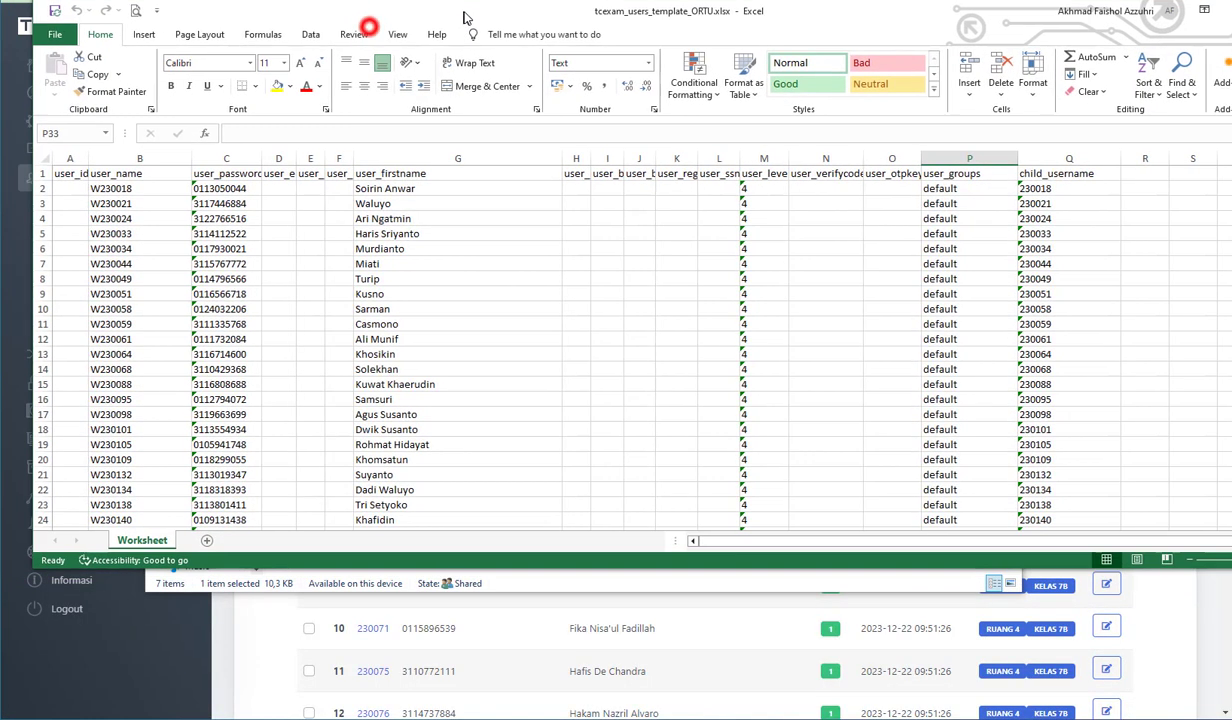
- Highlight the digits after the W prefix in the first parent's user_name cell, leaving the entry as it is
click(121, 188)
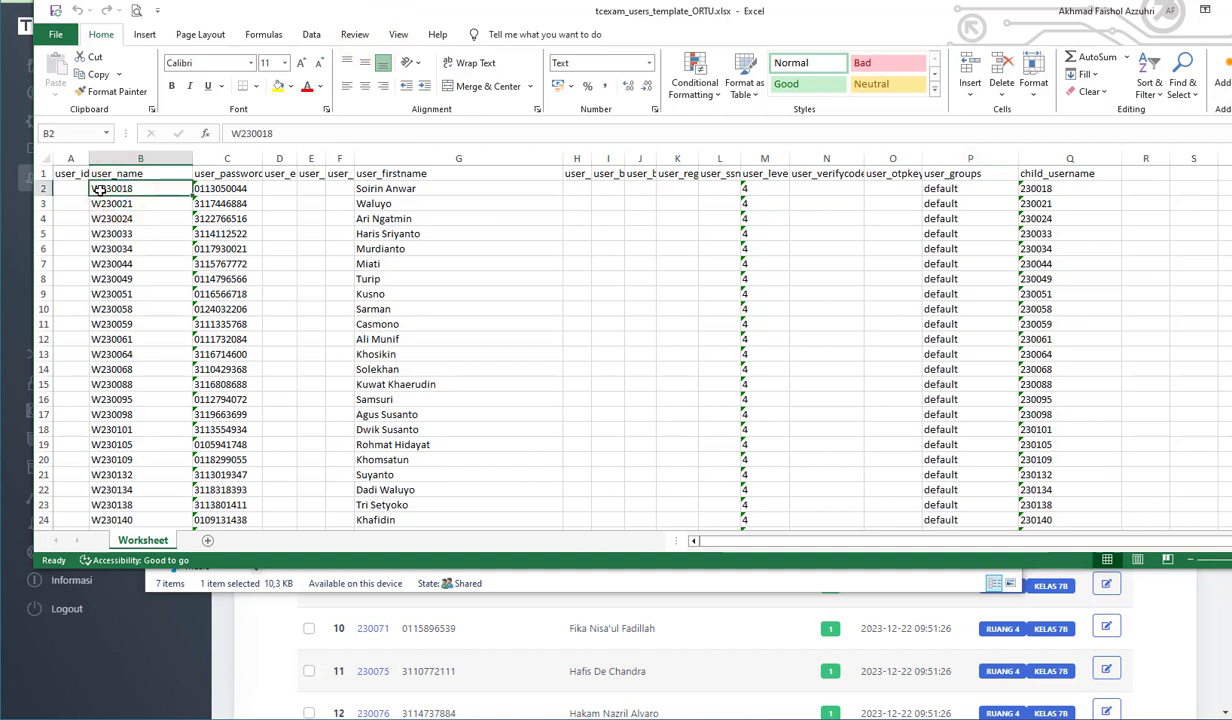
click(100, 188)
double_click(100, 188)
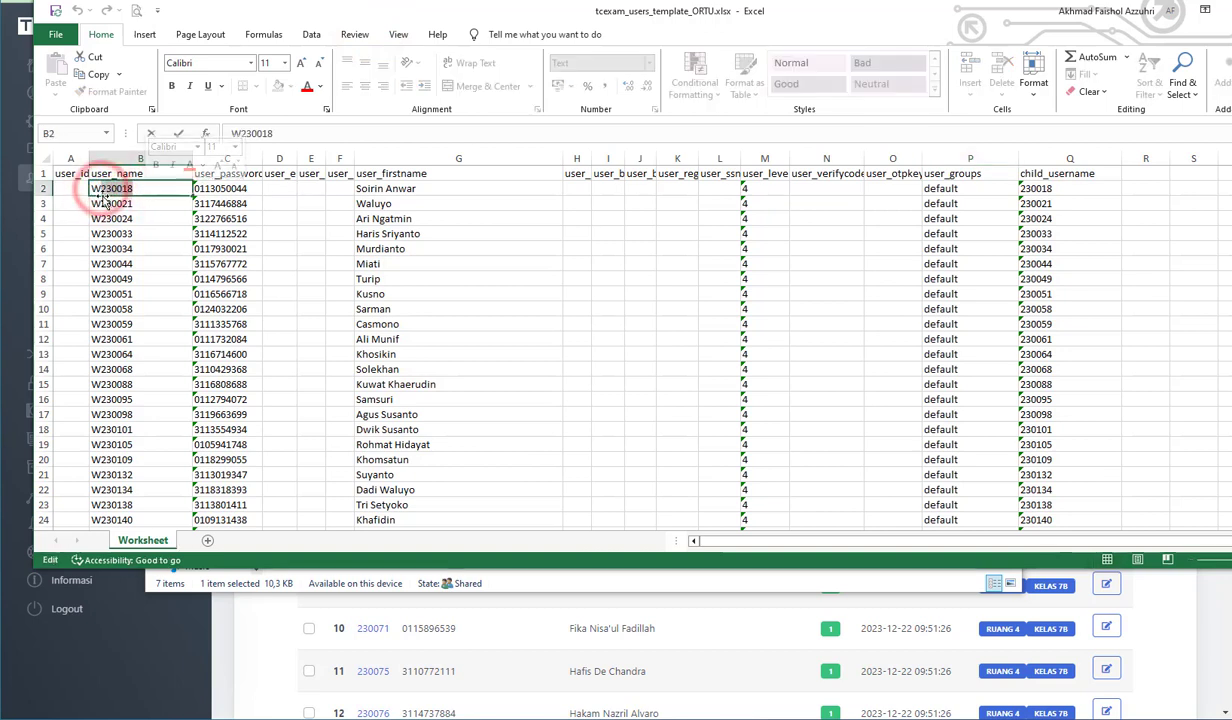
click(100, 188)
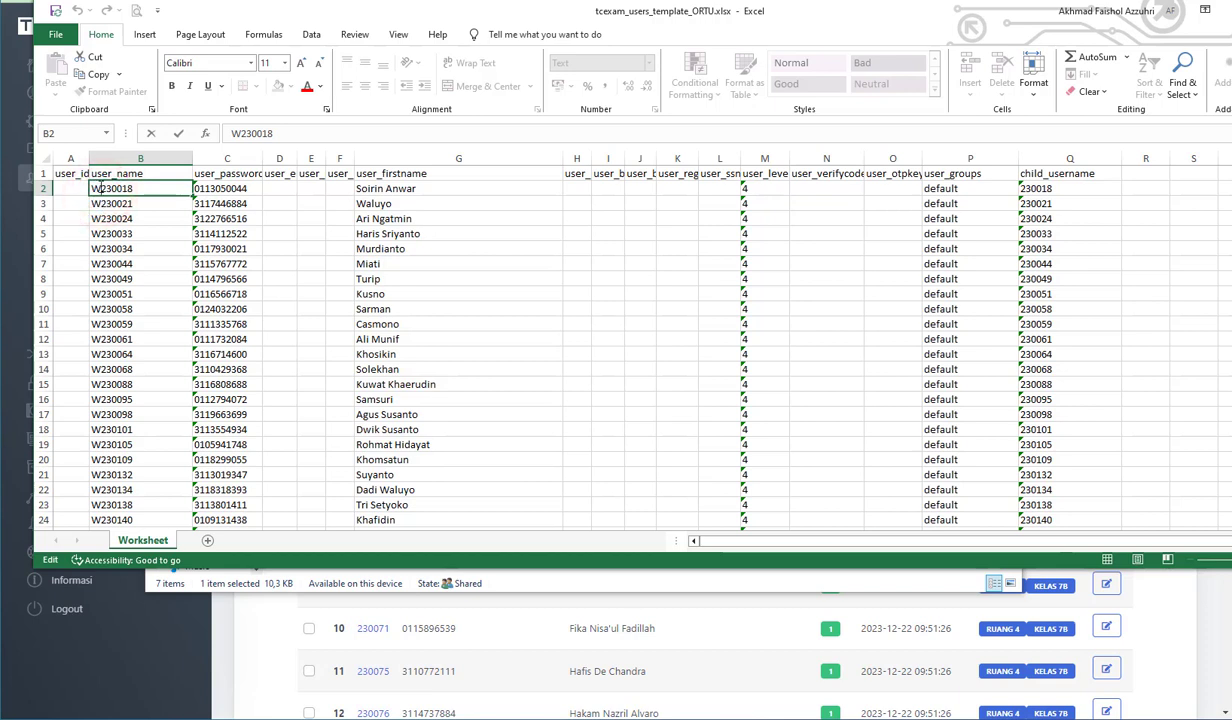
click(146, 203)
click(142, 188)
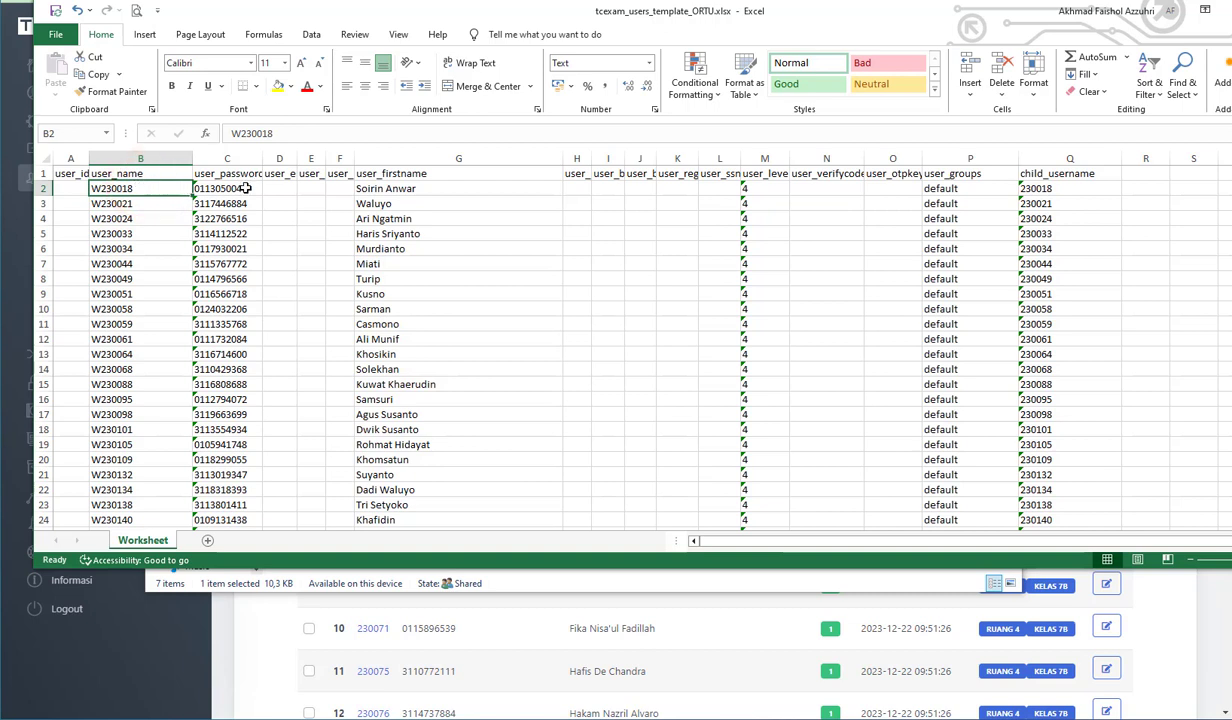
- Highlight the first parents' user_password, user_firstname and user_level entries and select the first user_groups cell
drag(245, 188, 221, 338)
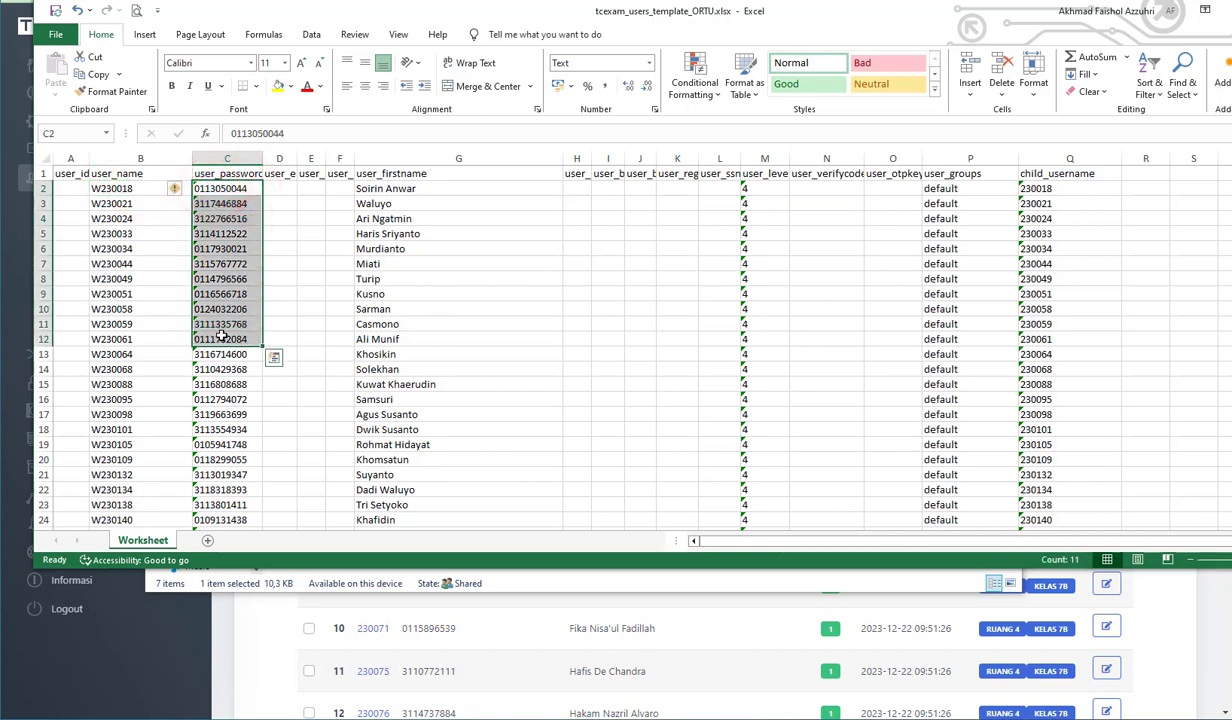
click(454, 219)
drag(443, 188, 425, 339)
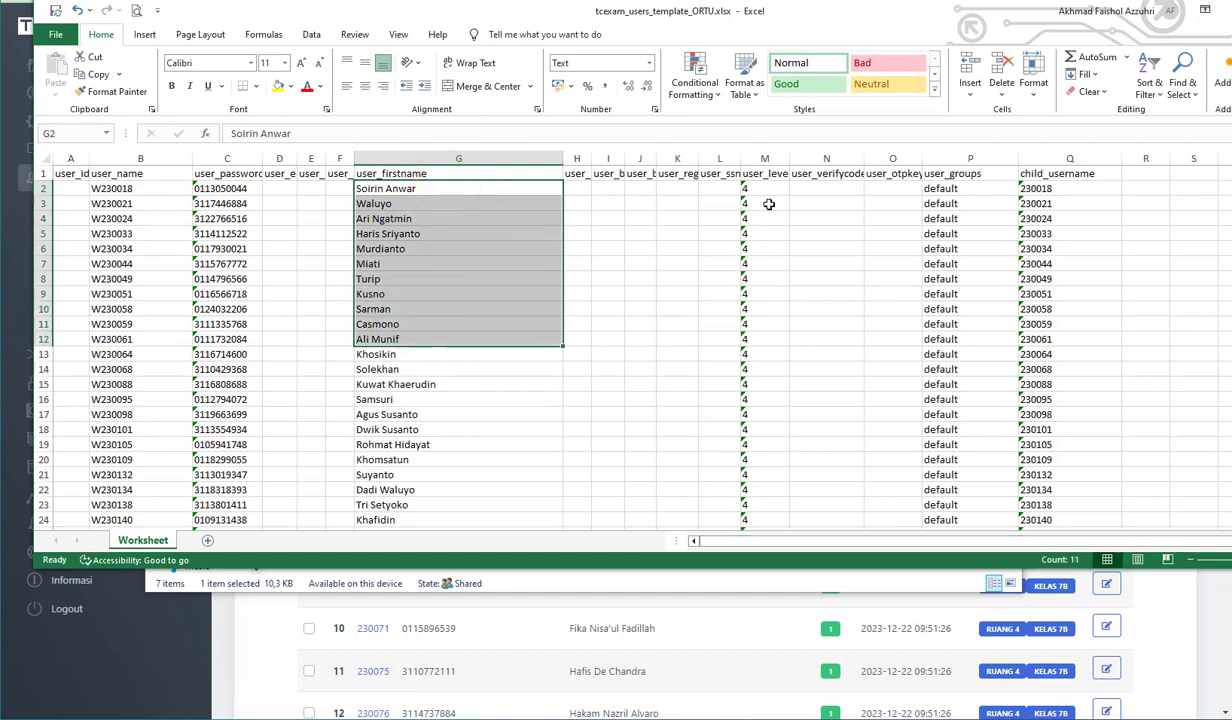
drag(764, 189, 724, 248)
click(945, 189)
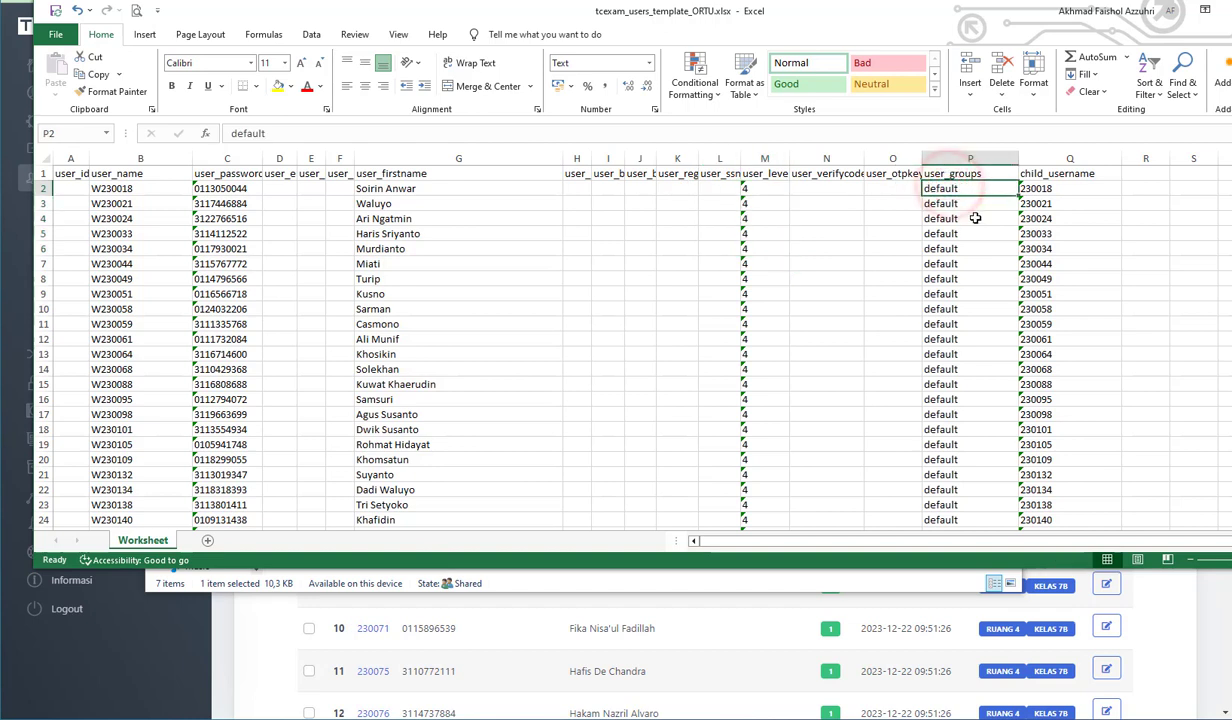
- Point out the first parent's child_username and user_firstname cells, switch to File Explorer and open tcexam_users_template_siswa 7.xlsx below the parent workbook
click(1065, 190)
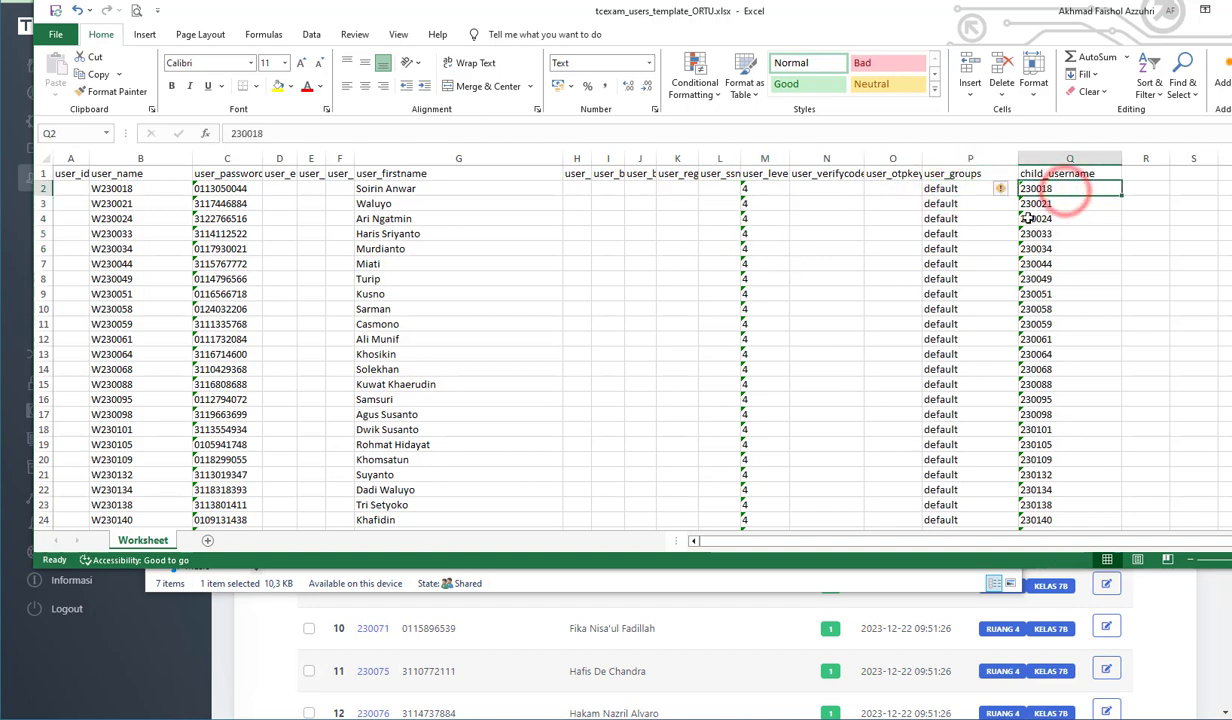
click(380, 190)
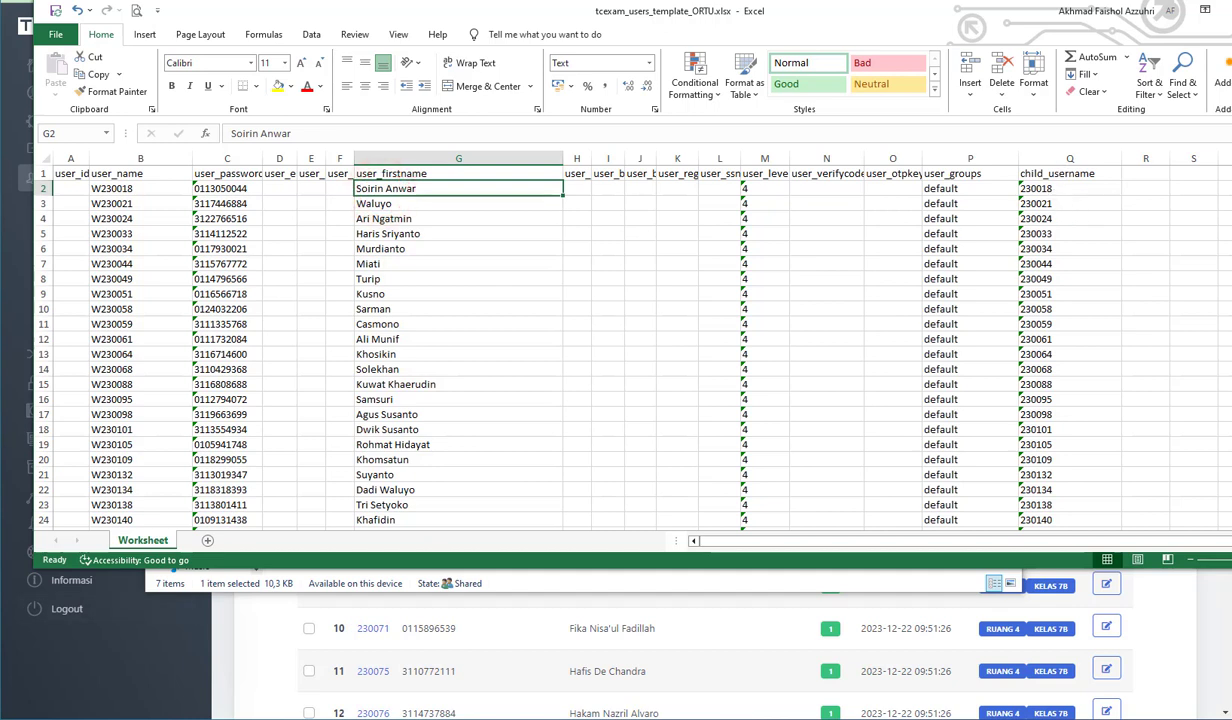
key(alt+Tab)
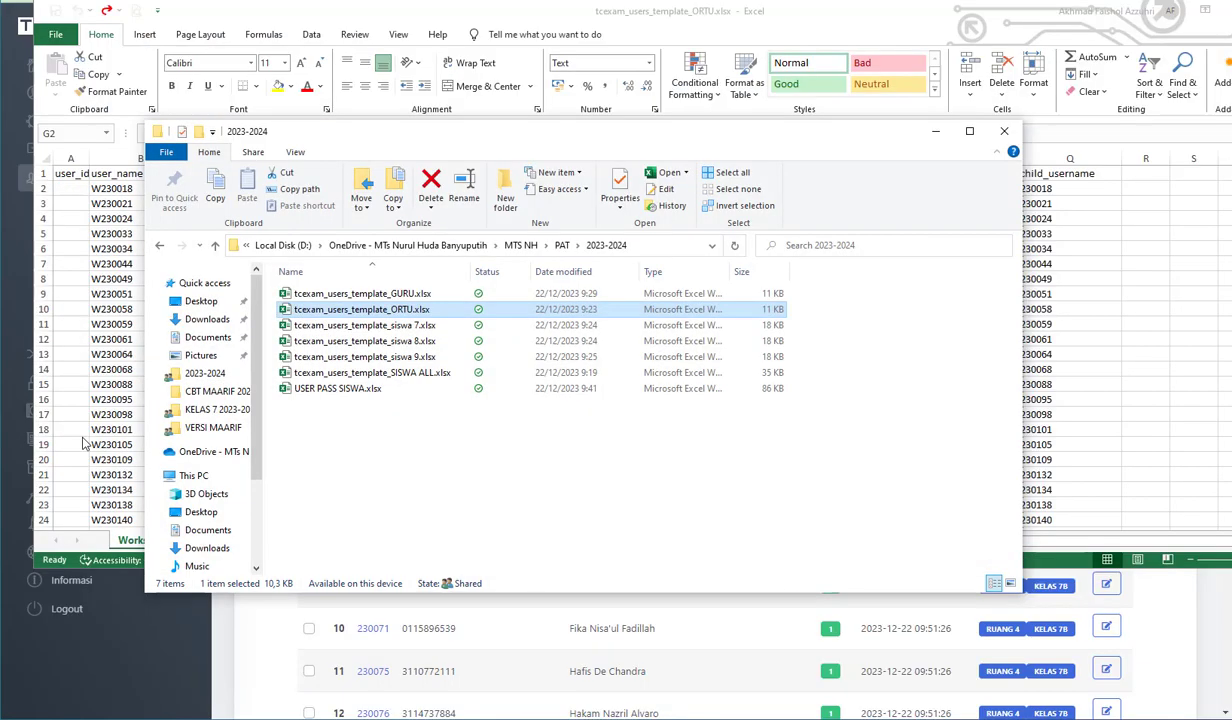
double_click(408, 328)
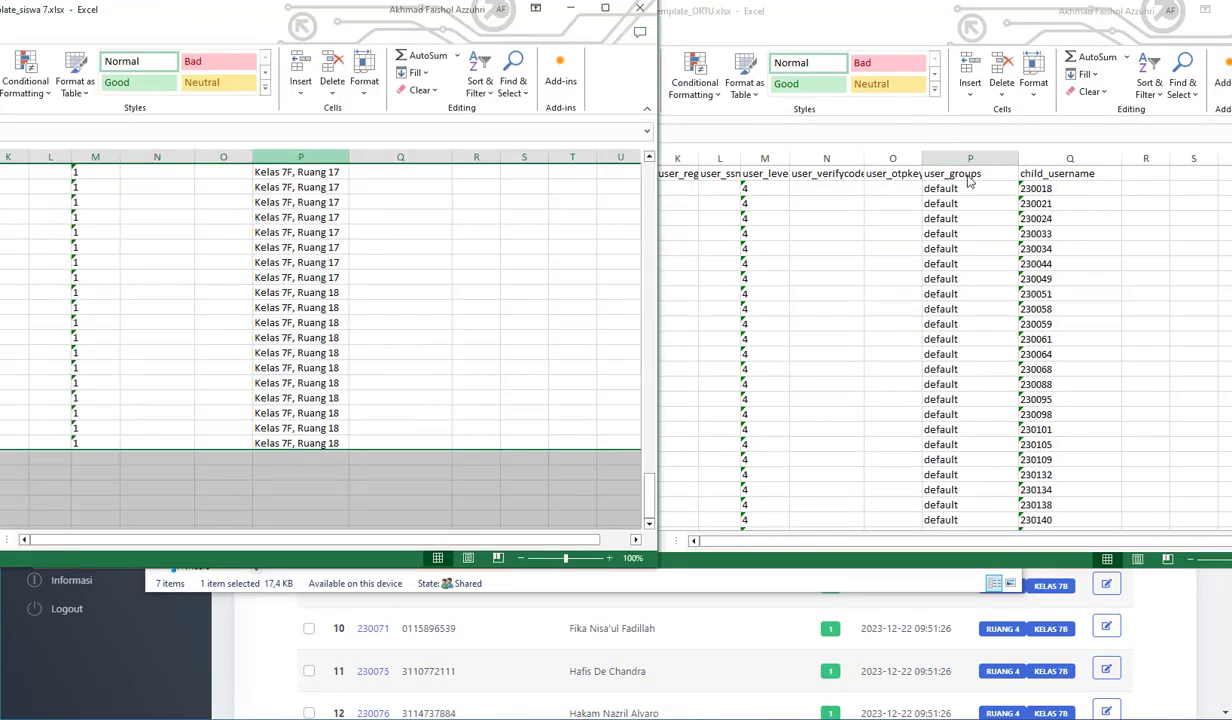
drag(154, 11, 1092, 346)
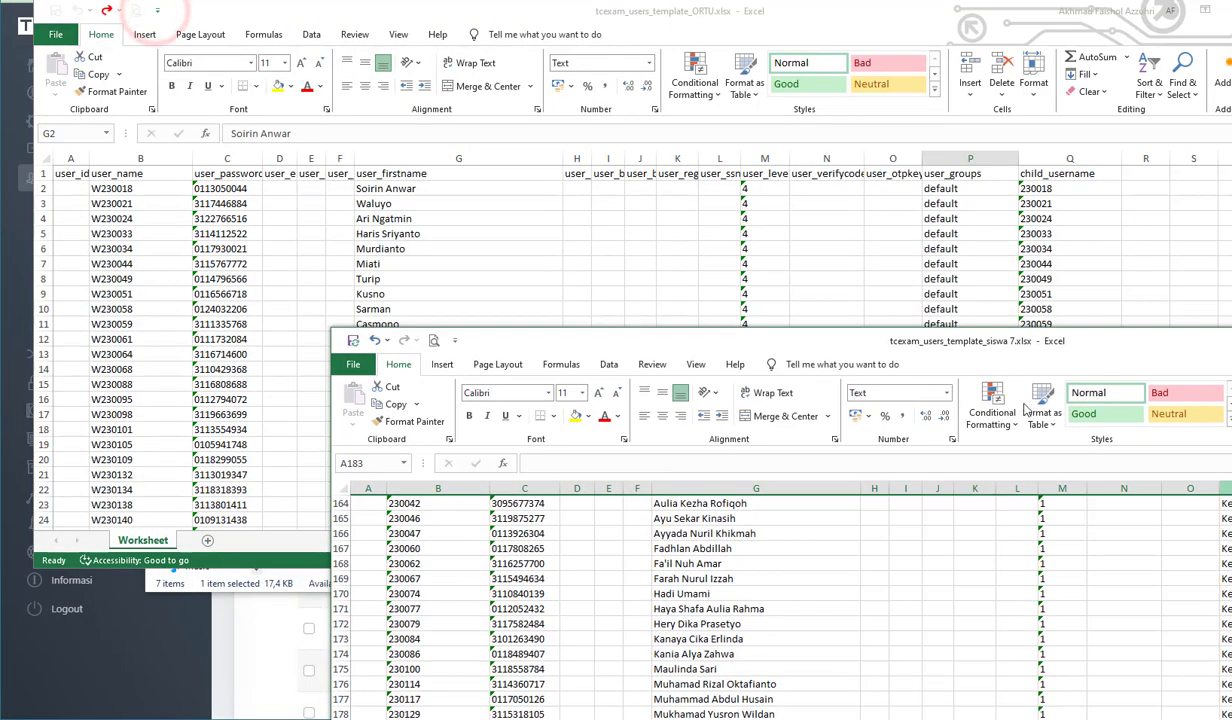
- Compare the first student's user_name and user_firstname in the siswa 7 workbook with the first parent's user_firstname in the ORTU workbook
scroll(628, 564, up, 20)
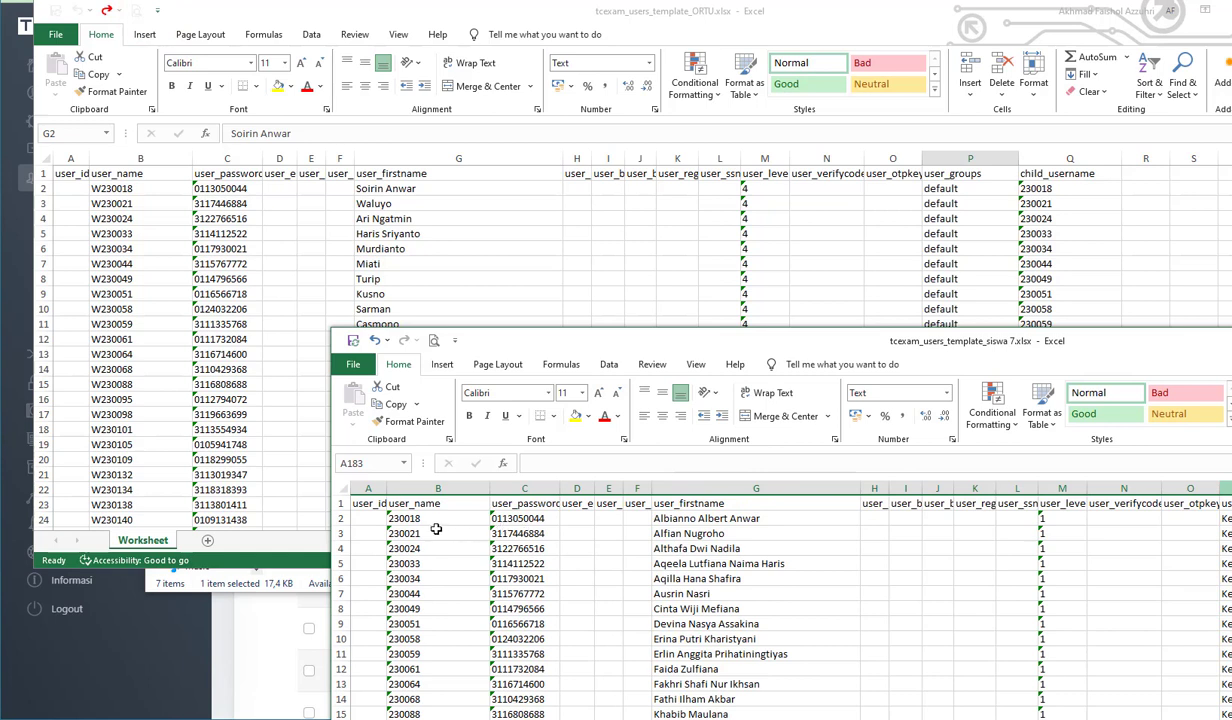
click(399, 519)
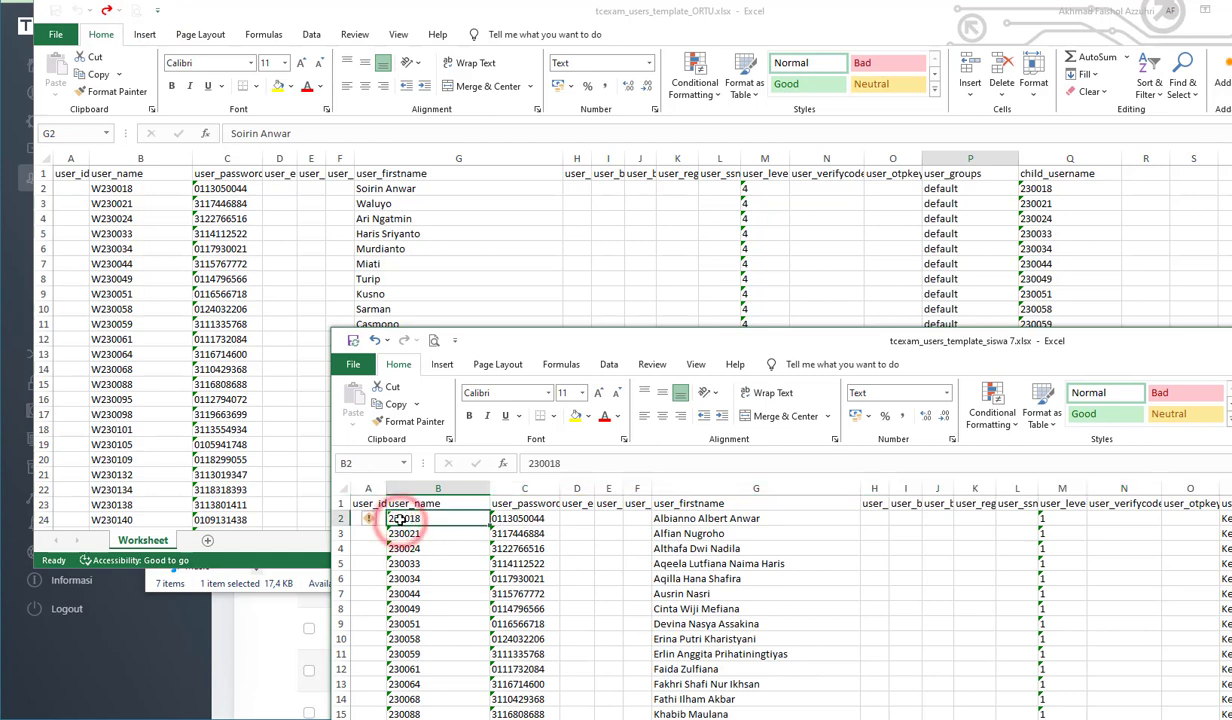
click(760, 522)
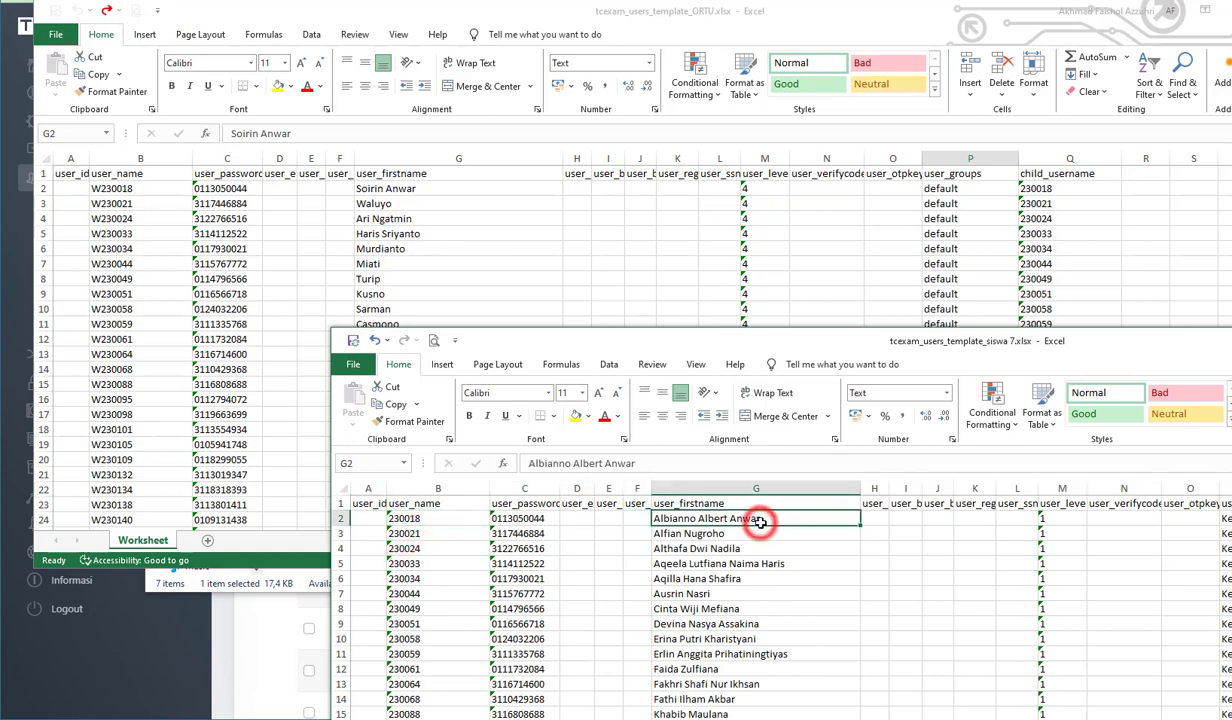
click(385, 195)
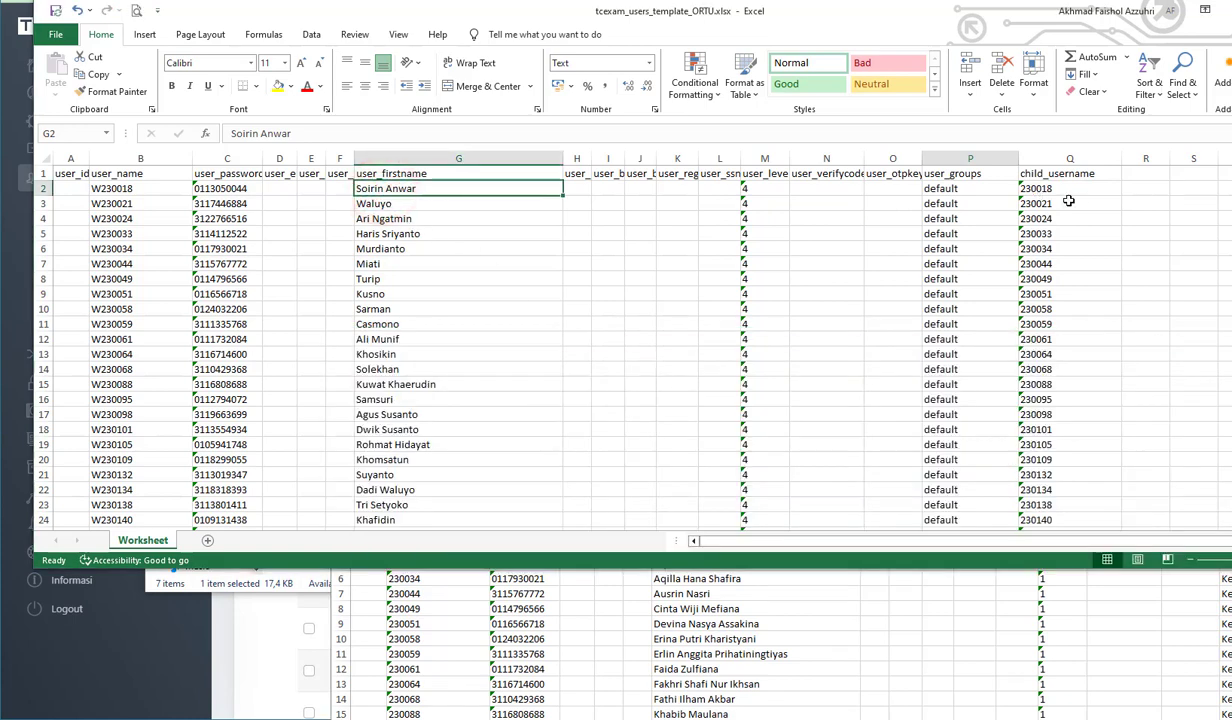
- Review the parent template's user_name, user_password, user_firstname, user_level, user_groups and child_username entries by highlighting them from the first data row
click(158, 189)
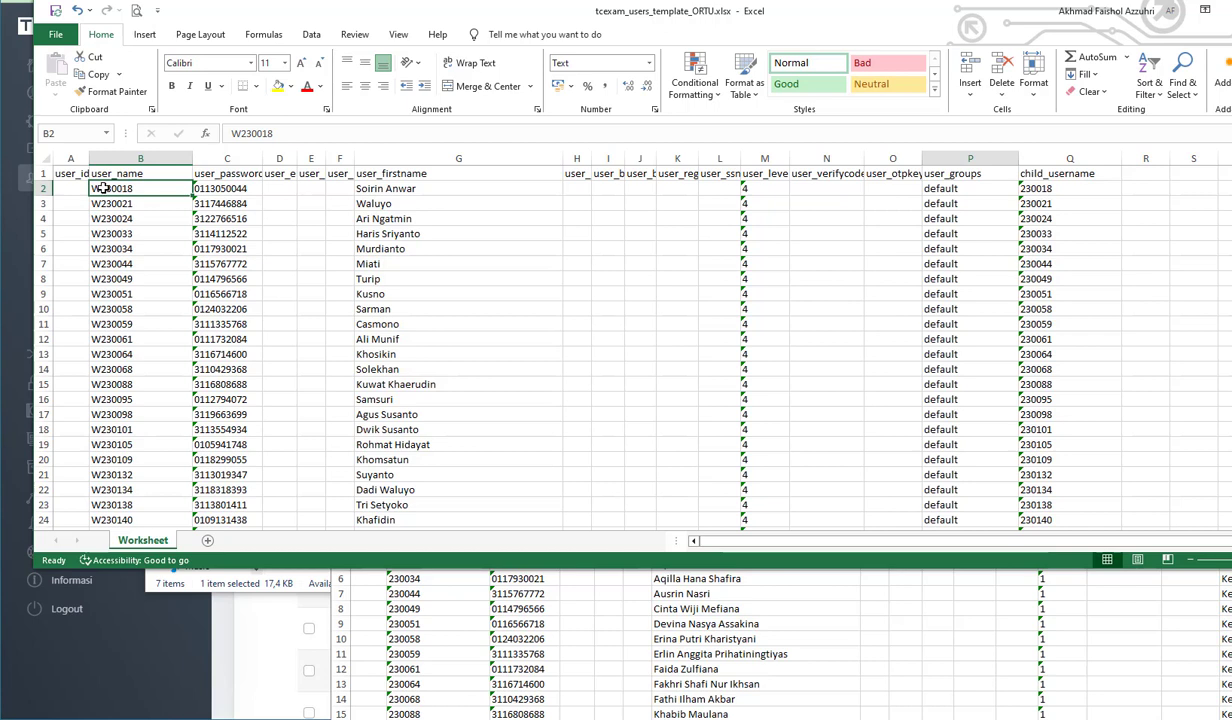
click(207, 187)
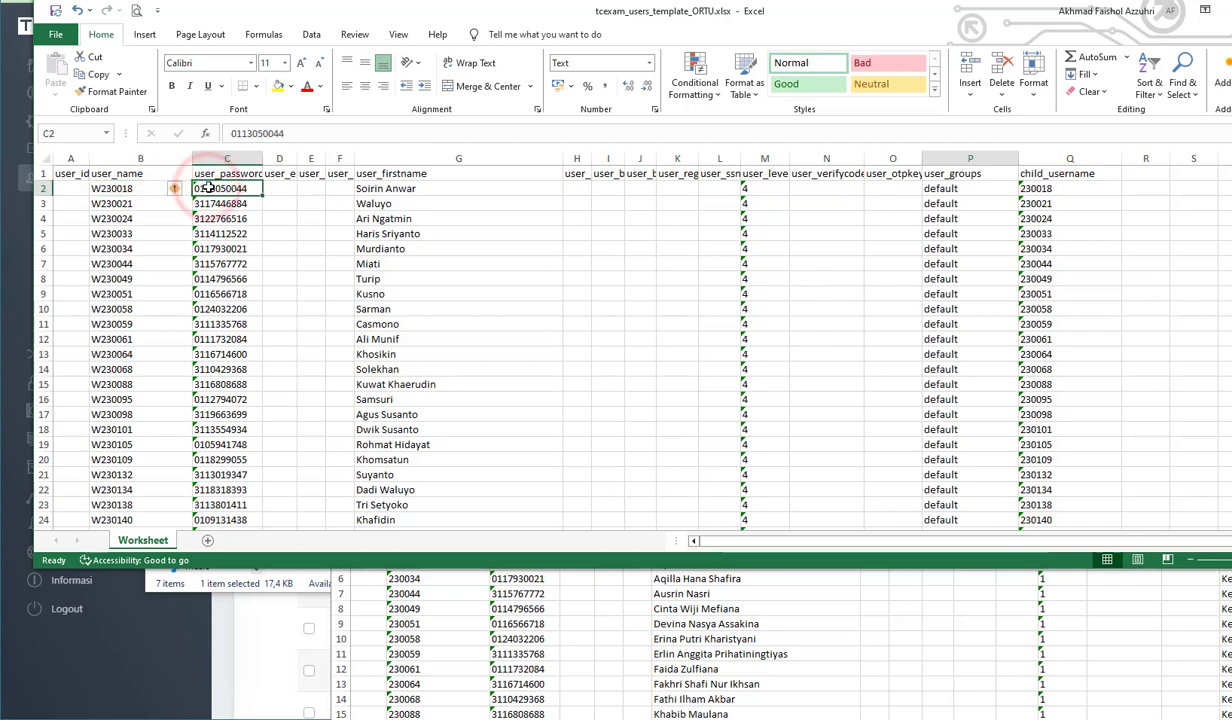
drag(455, 190, 414, 420)
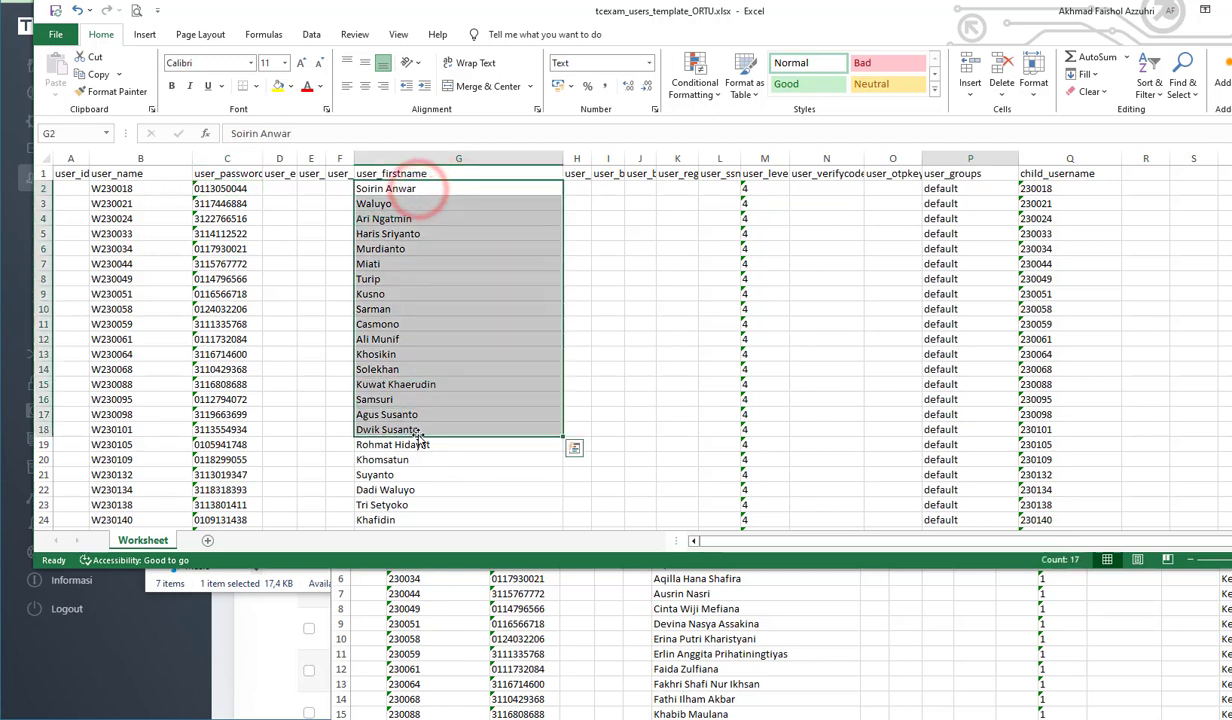
click(758, 187)
drag(762, 234, 765, 352)
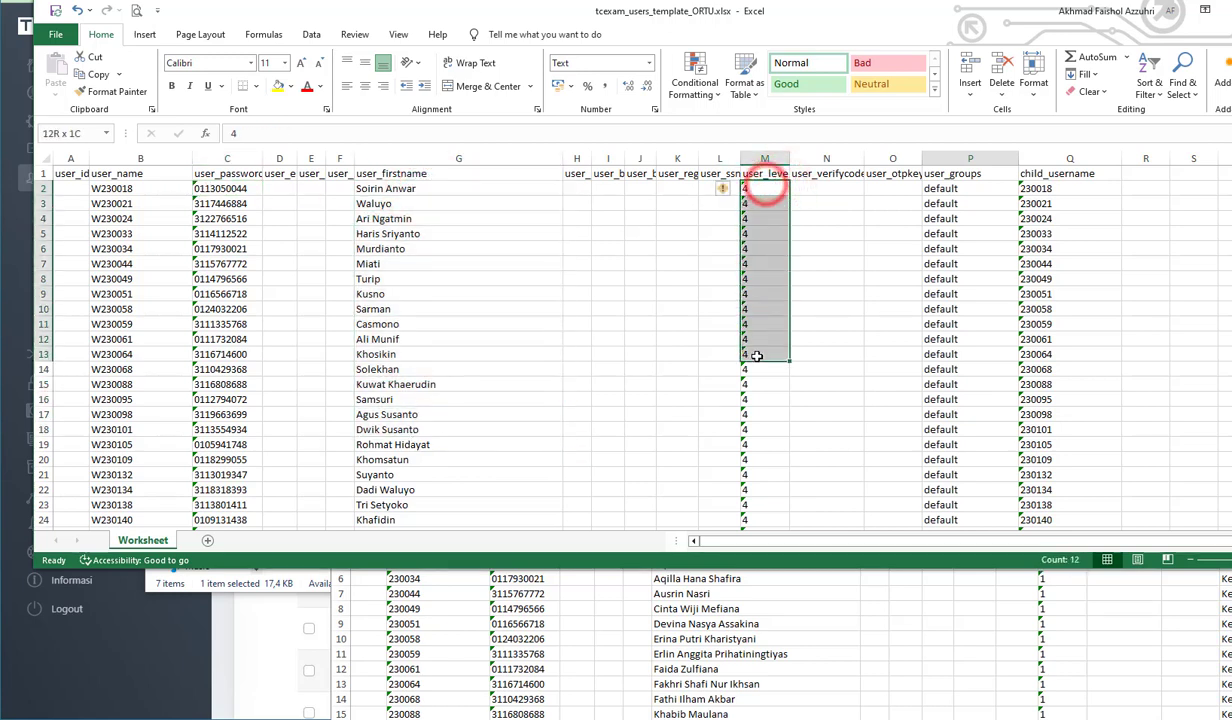
drag(955, 188, 960, 322)
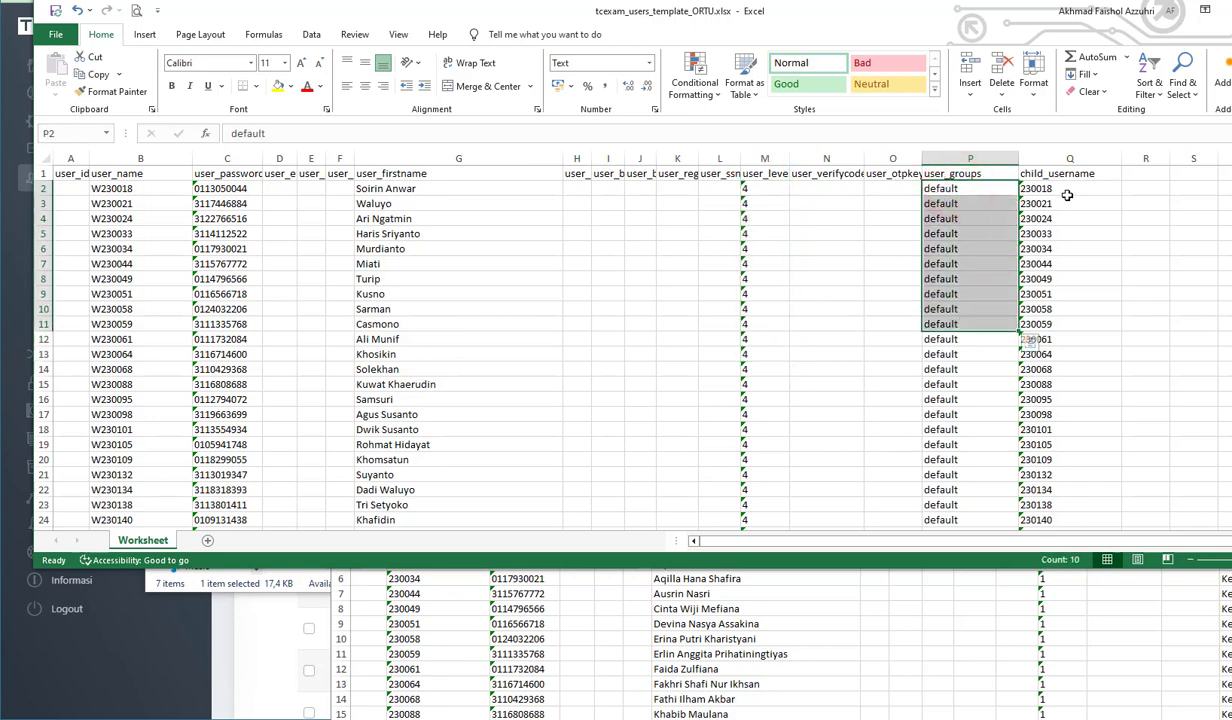
click(1064, 189)
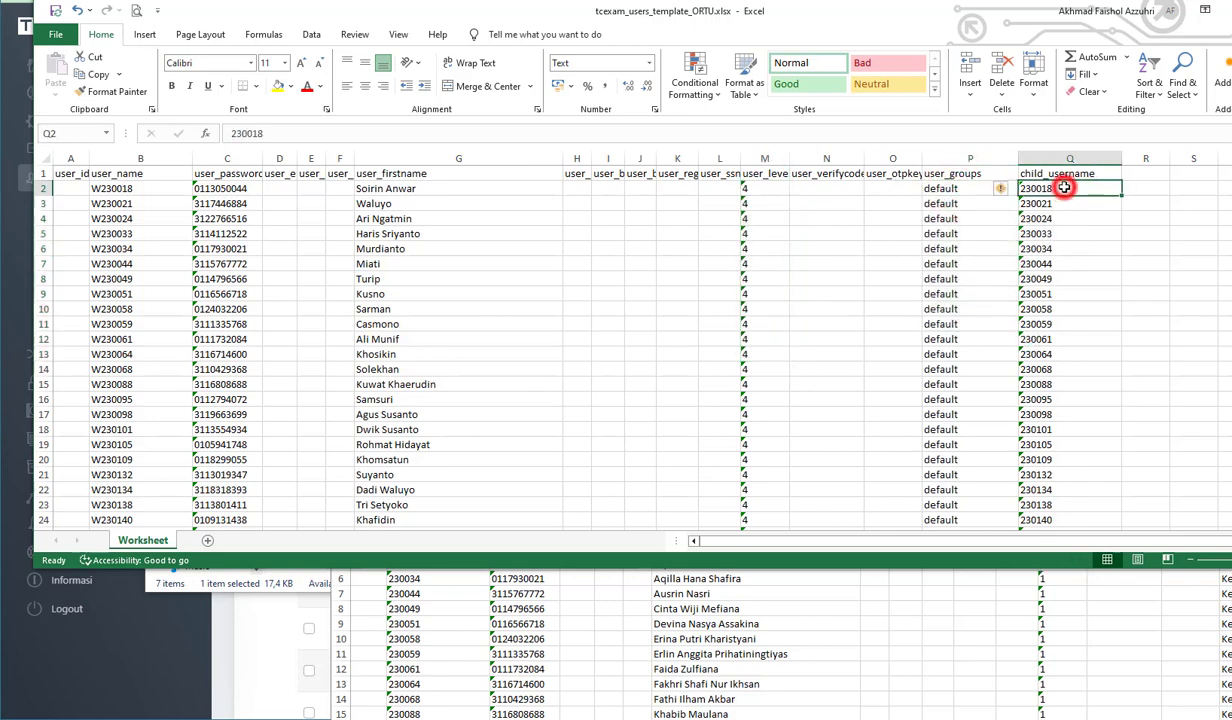
click(862, 630)
click(1042, 191)
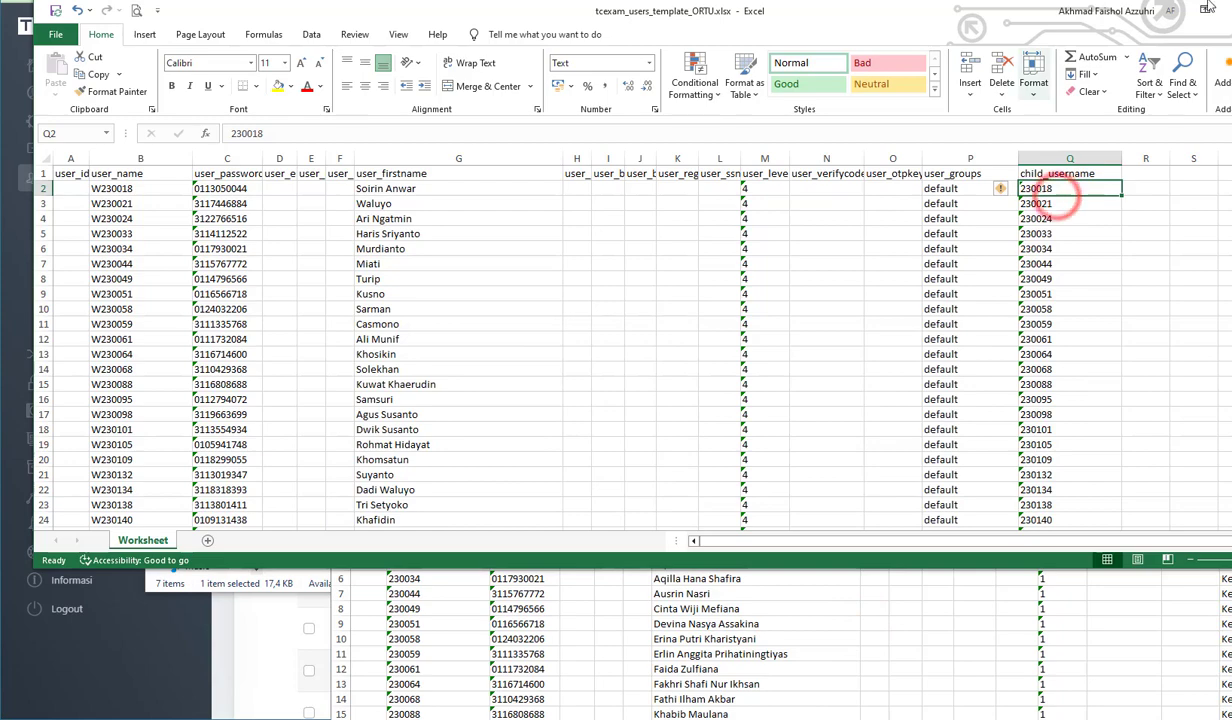
- Close the tcexam_users_template_ORTU.xlsx workbook without saving changes and close the tcexam_users_template_siswa 7.xlsx workbook
drag(945, 22, 655, 48)
click(995, 32)
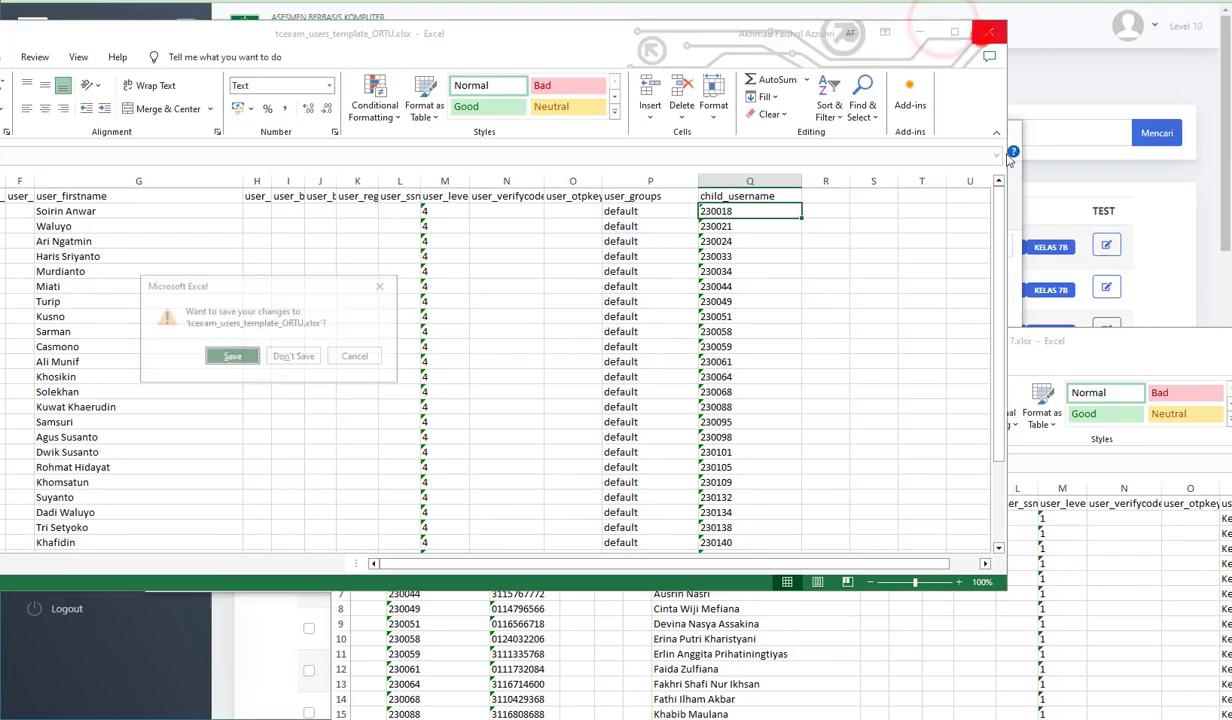
click(290, 360)
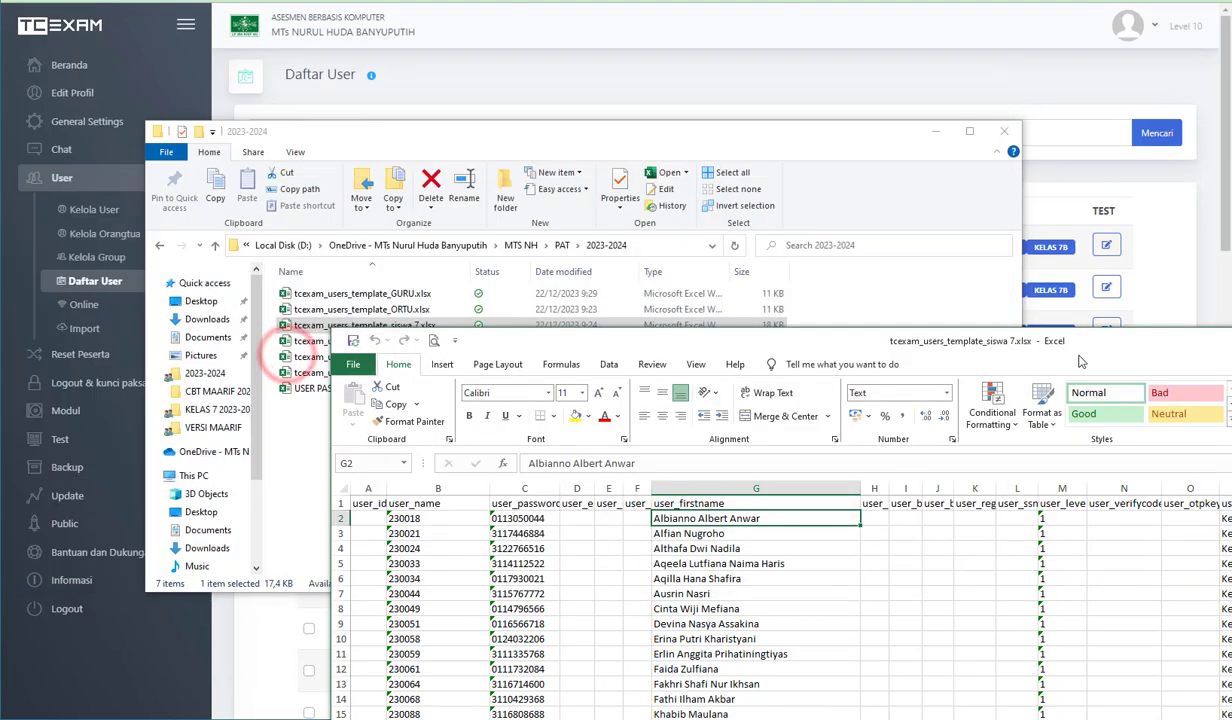
drag(1134, 340, 710, 347)
click(1183, 347)
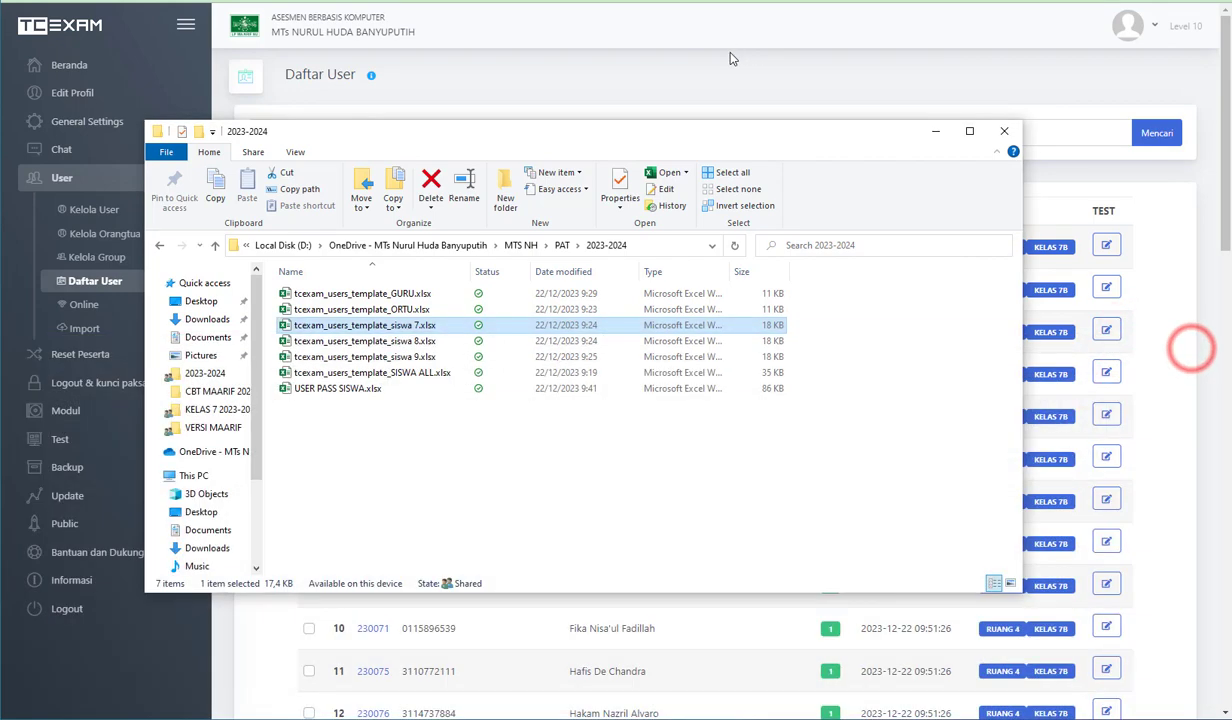
- Switch to TCExam and import the users from tcexam_users_template_ORTU.xlsx with the file type XLSX
click(728, 52)
click(100, 327)
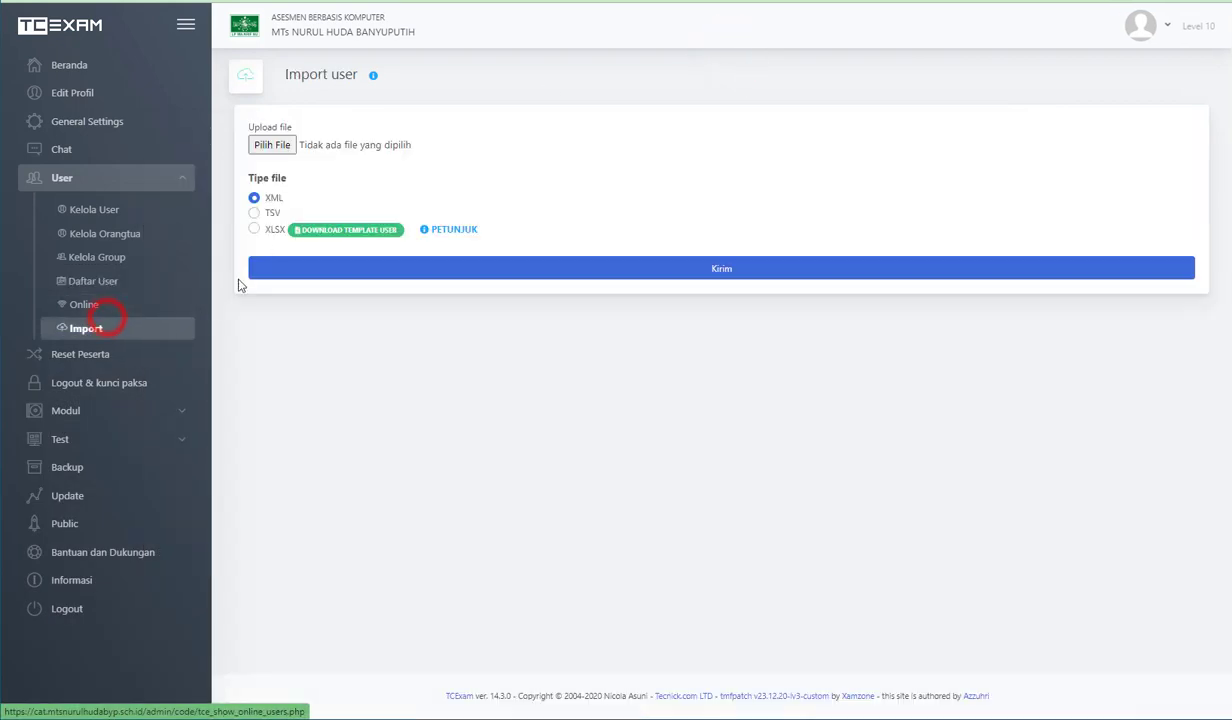
click(252, 230)
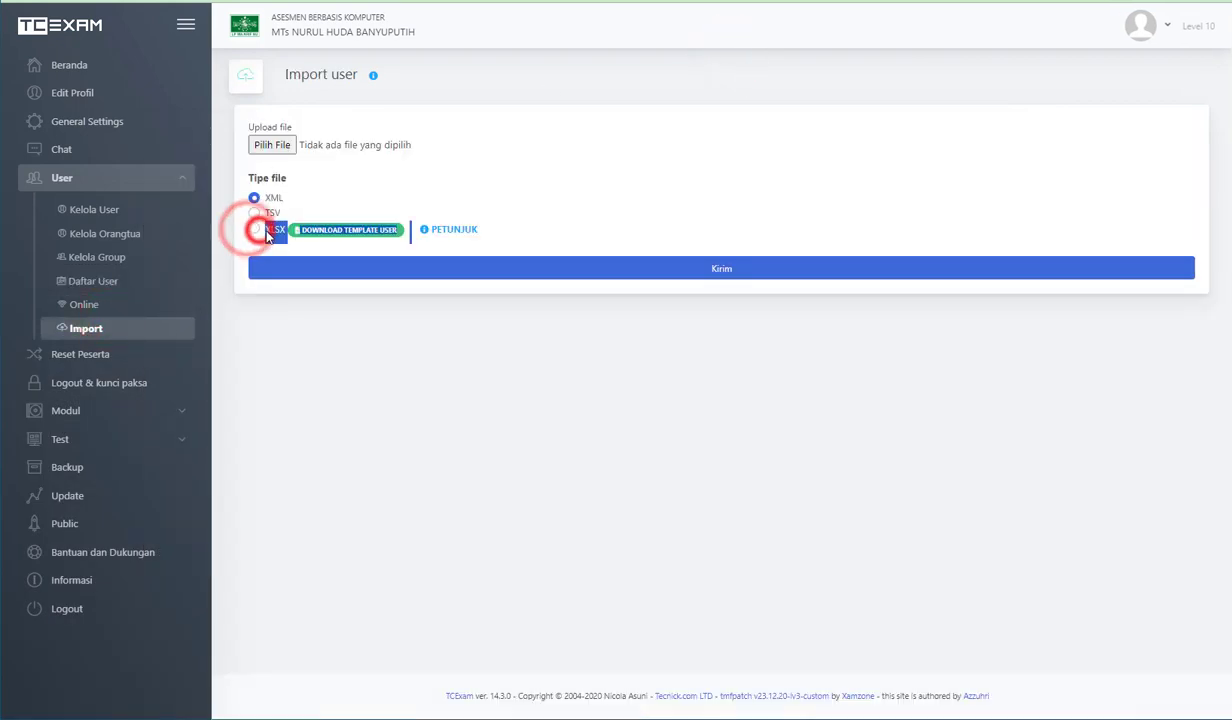
click(271, 145)
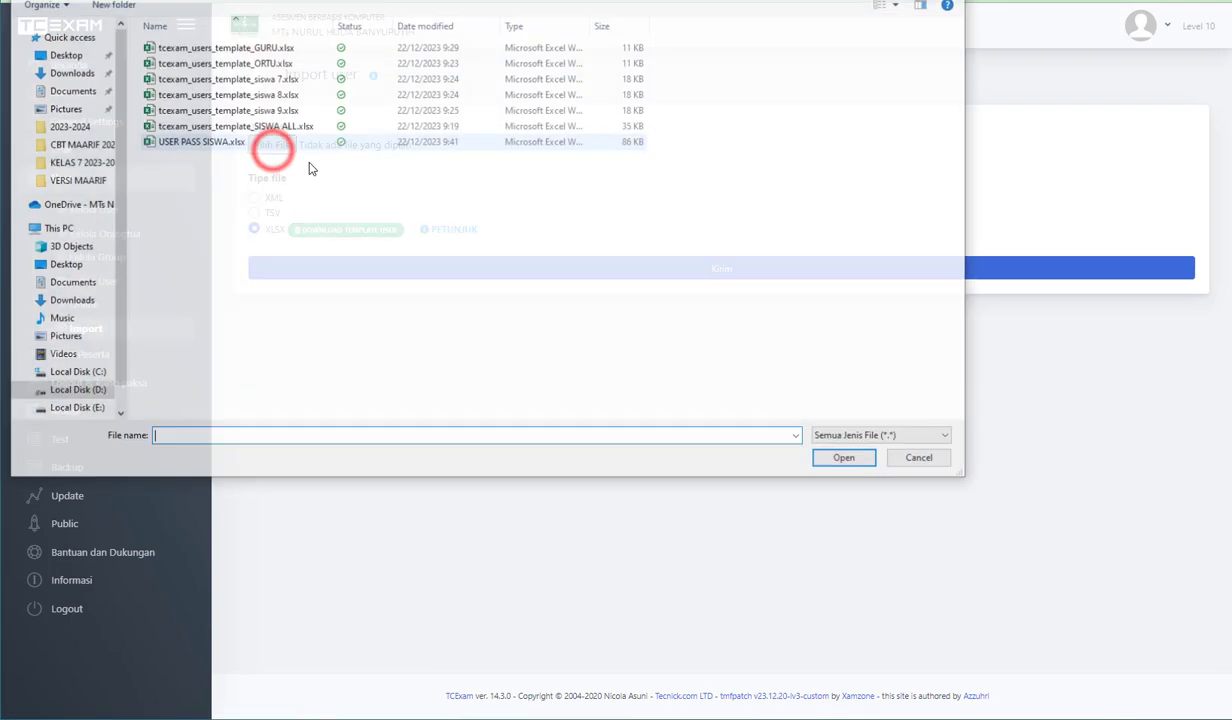
double_click(267, 62)
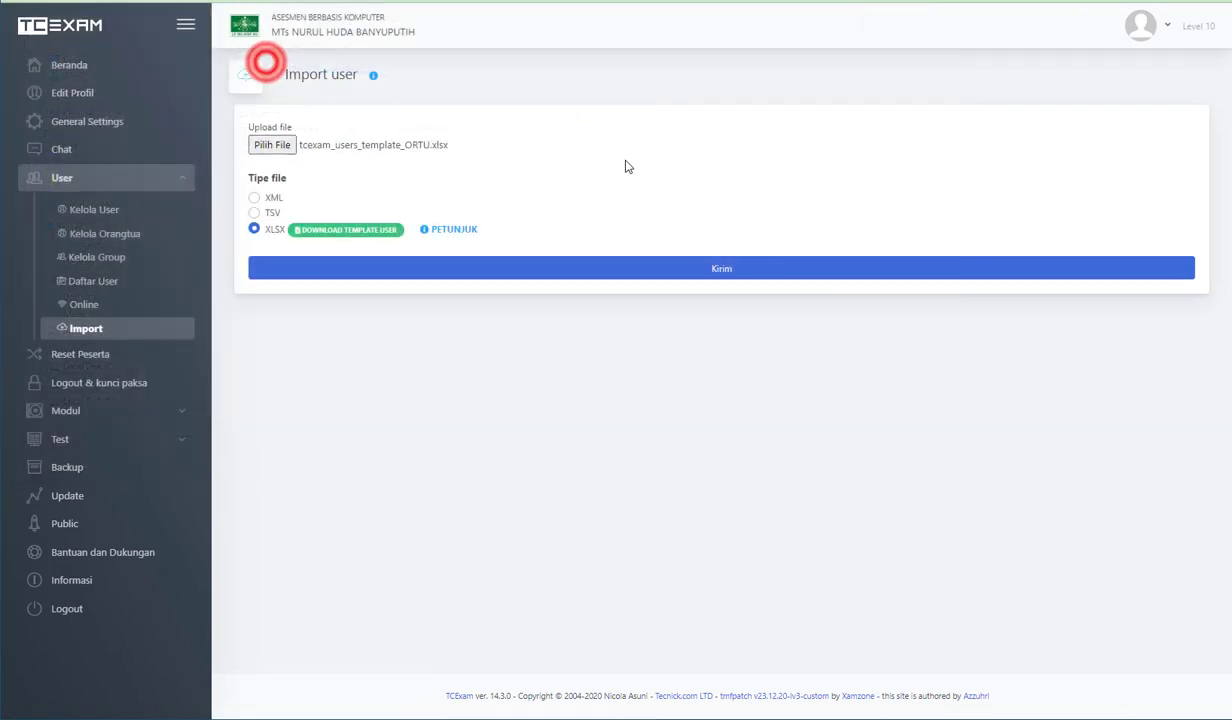
click(758, 264)
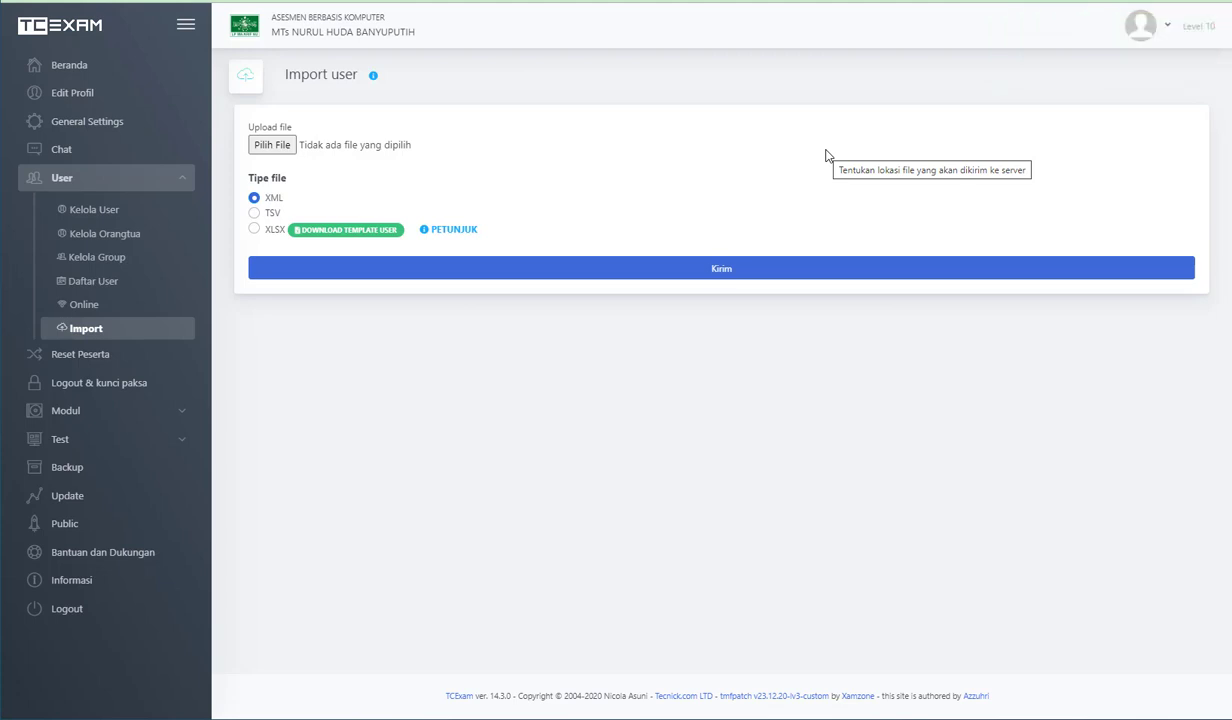
- Open the Kelola Orangtua page and load the first listed parent's record to check the linked student
click(68, 237)
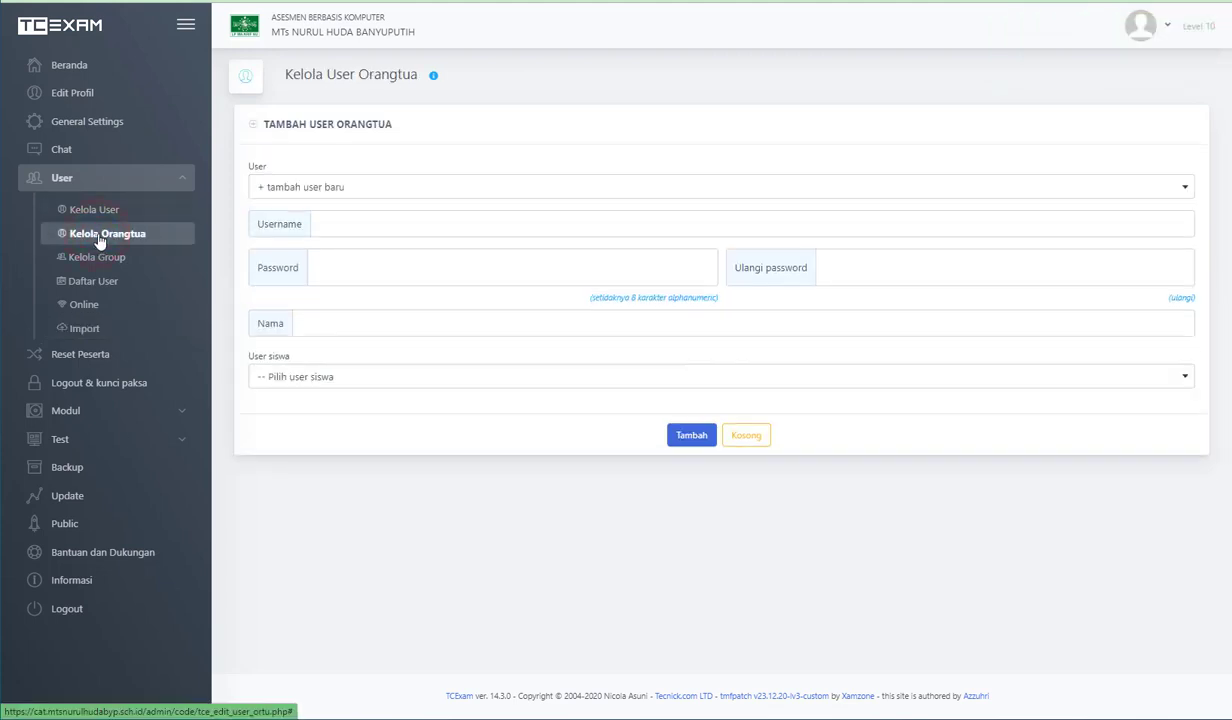
click(335, 187)
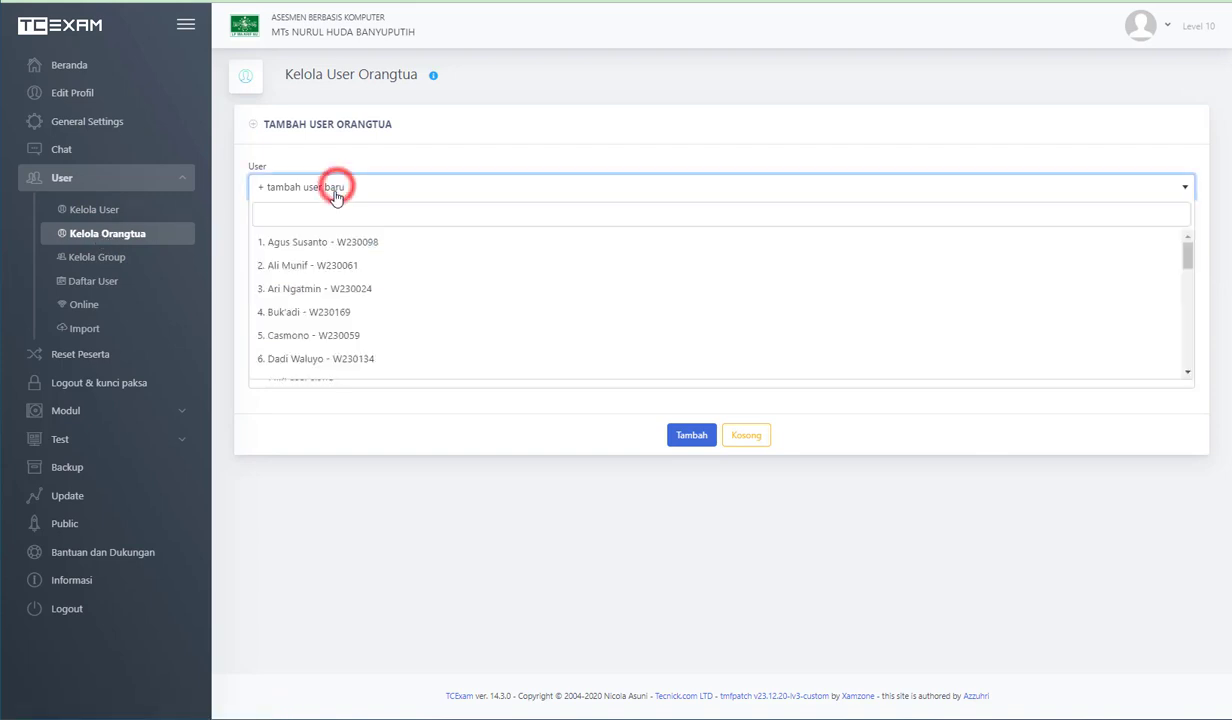
click(325, 253)
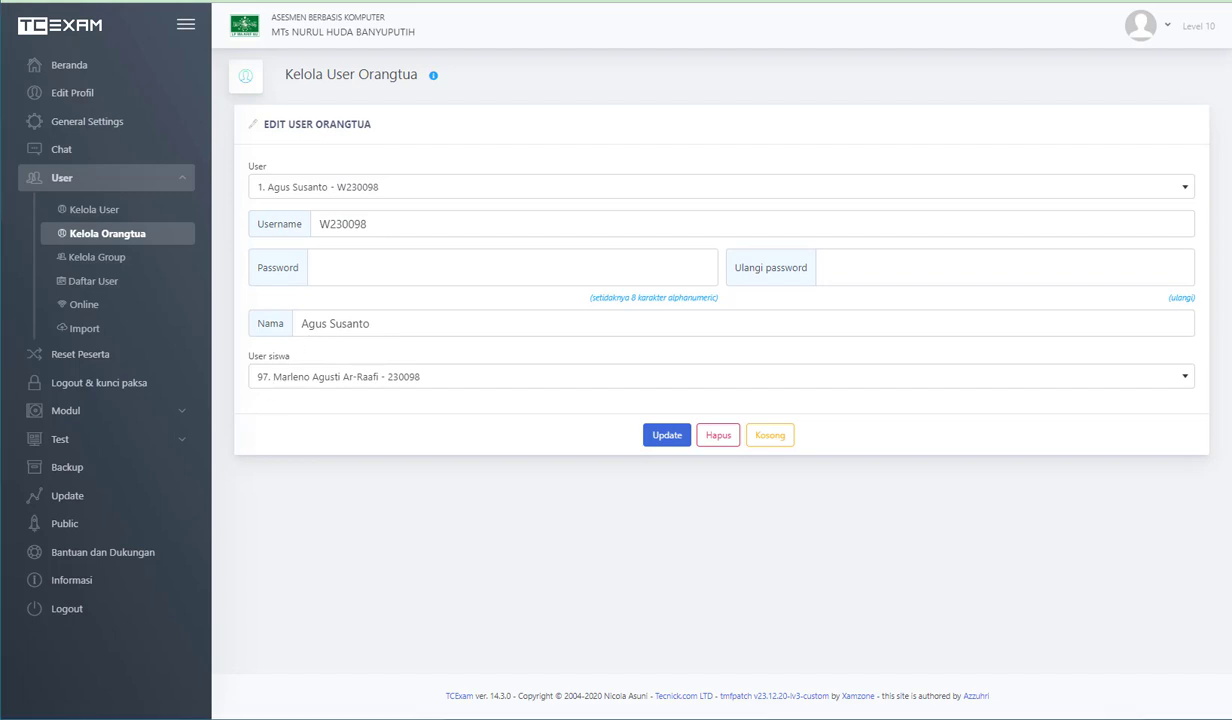
- Switch to File Explorer, open tcexam_users_template_GURU.xlsx in Excel and move its window so the first columns are visible
key(alt+Tab)
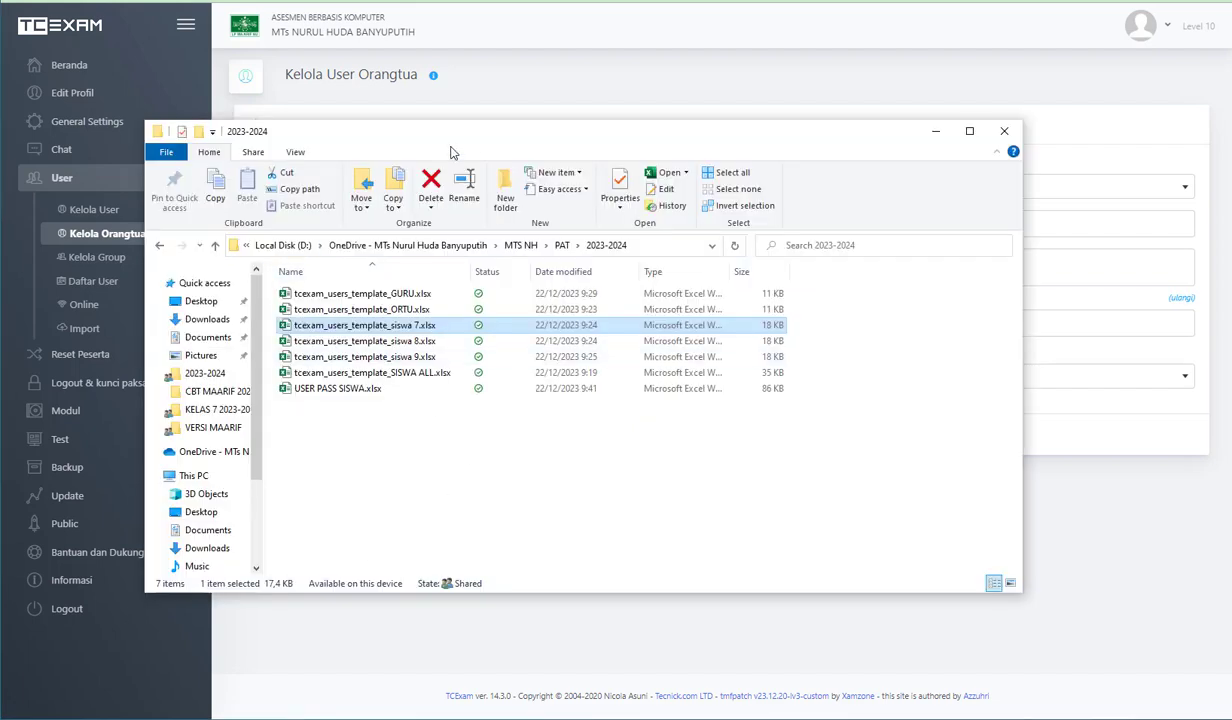
drag(486, 130, 587, 128)
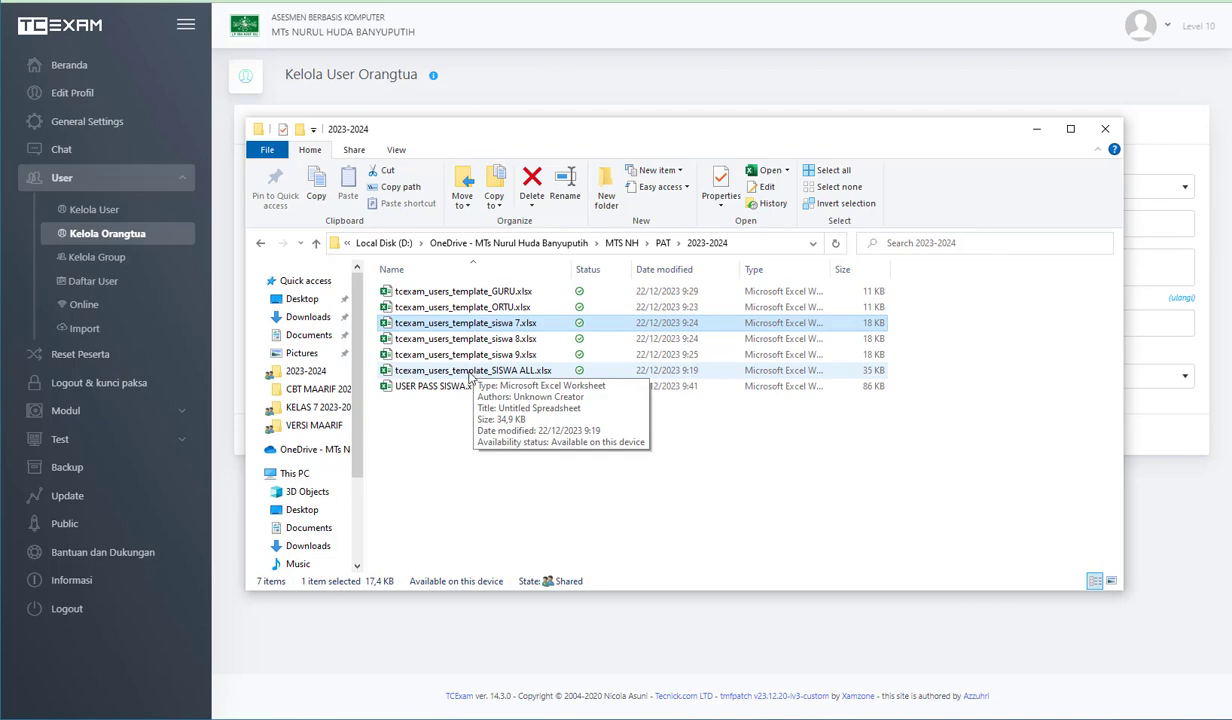
double_click(465, 291)
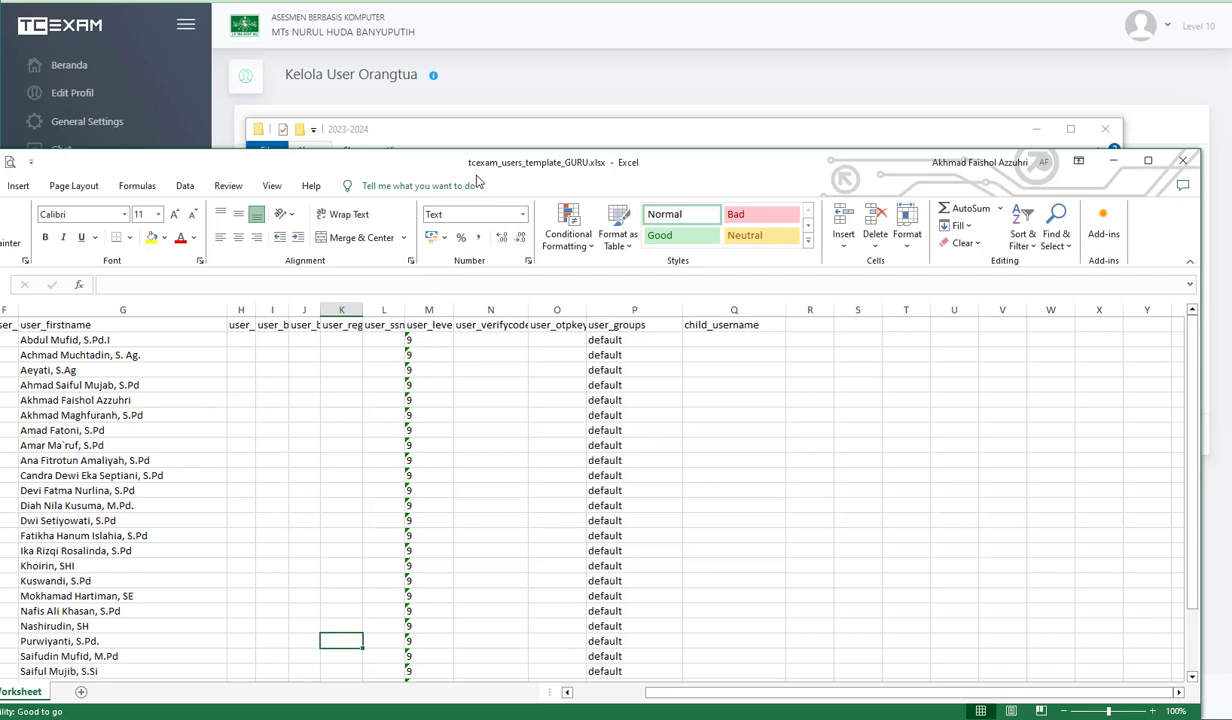
drag(476, 169, 688, 6)
drag(906, 531, 733, 512)
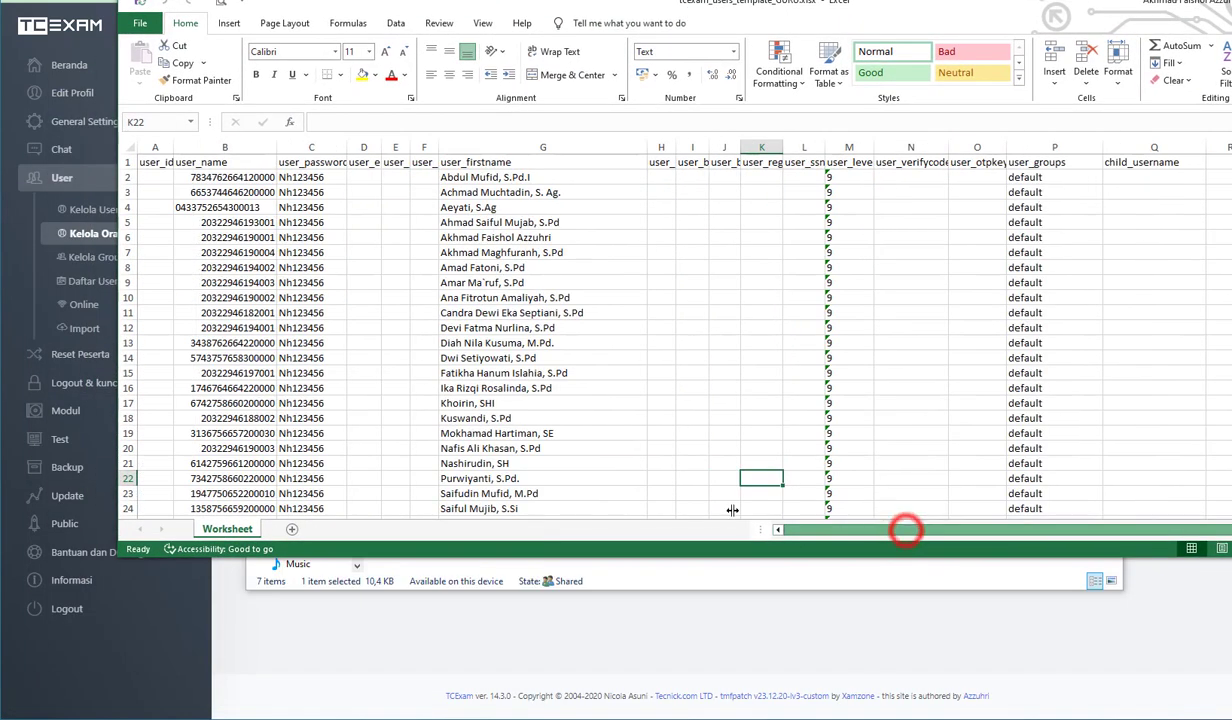
- Highlight the teachers' user_name entries and their user_password entries from the first data row down
click(205, 177)
drag(205, 177, 202, 253)
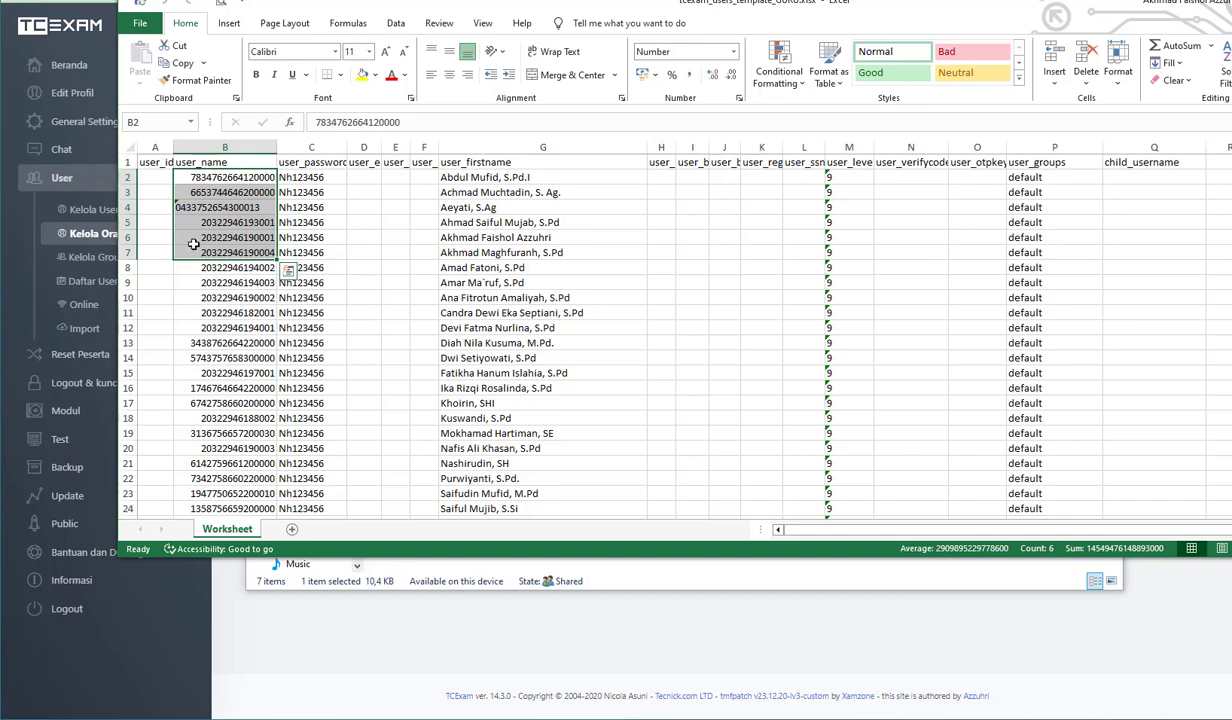
click(214, 227)
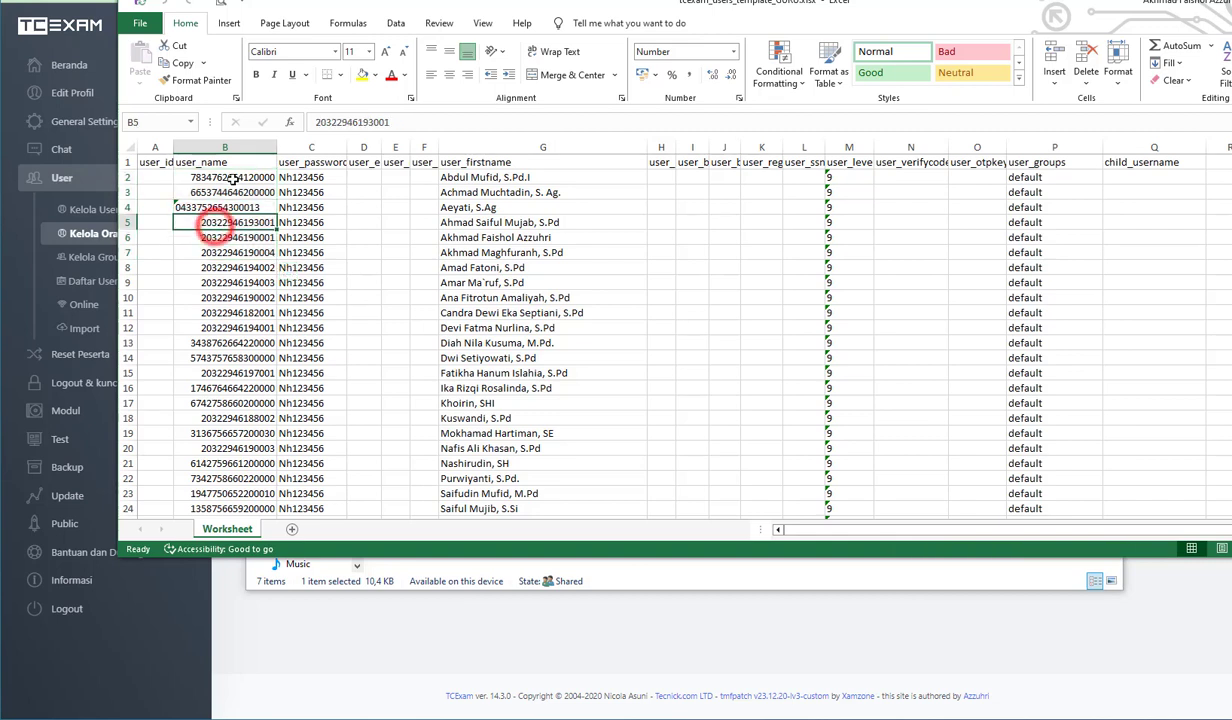
drag(233, 179, 236, 440)
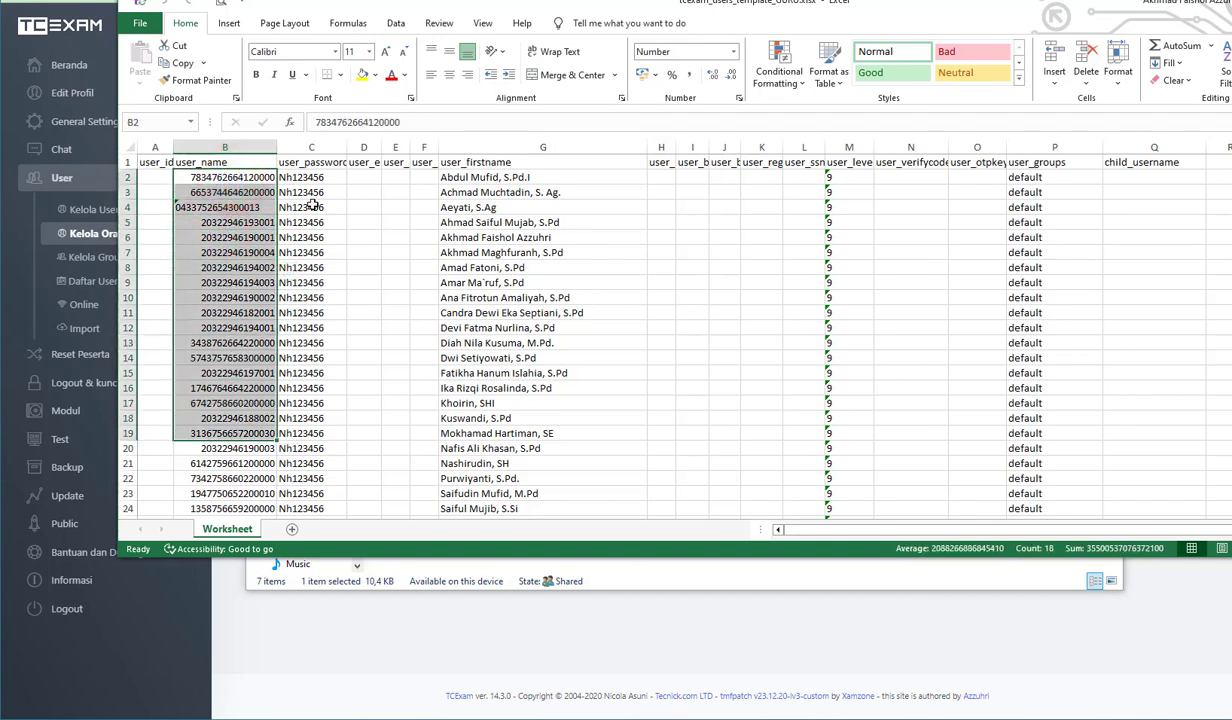
drag(323, 177, 326, 419)
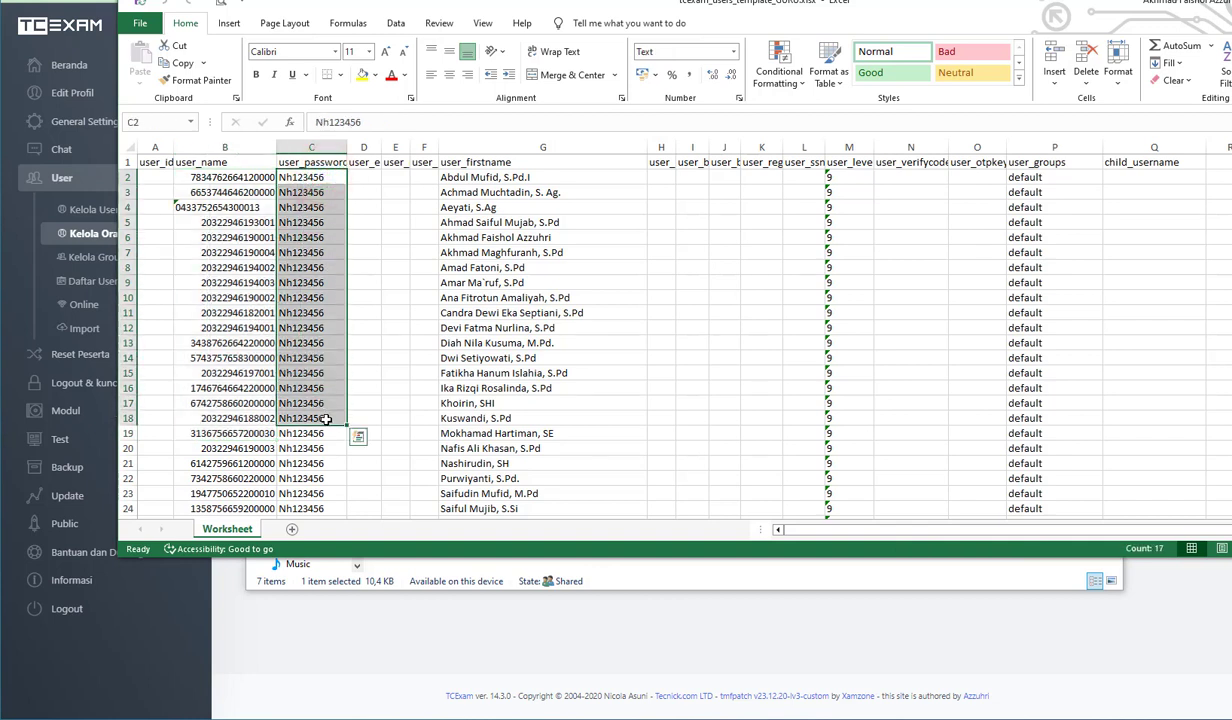
- Highlight the teachers' user_firstname, user_level and user_groups entries in the template, each from the first data row down
drag(516, 175, 540, 390)
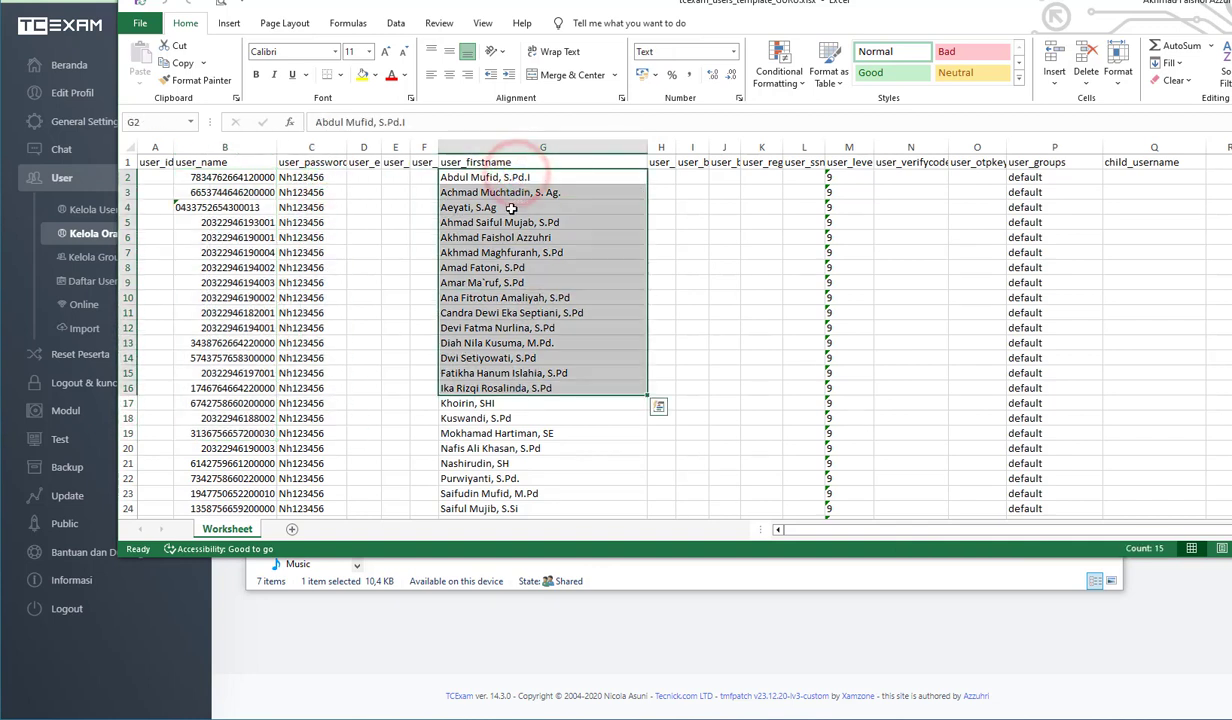
drag(842, 352, 843, 451)
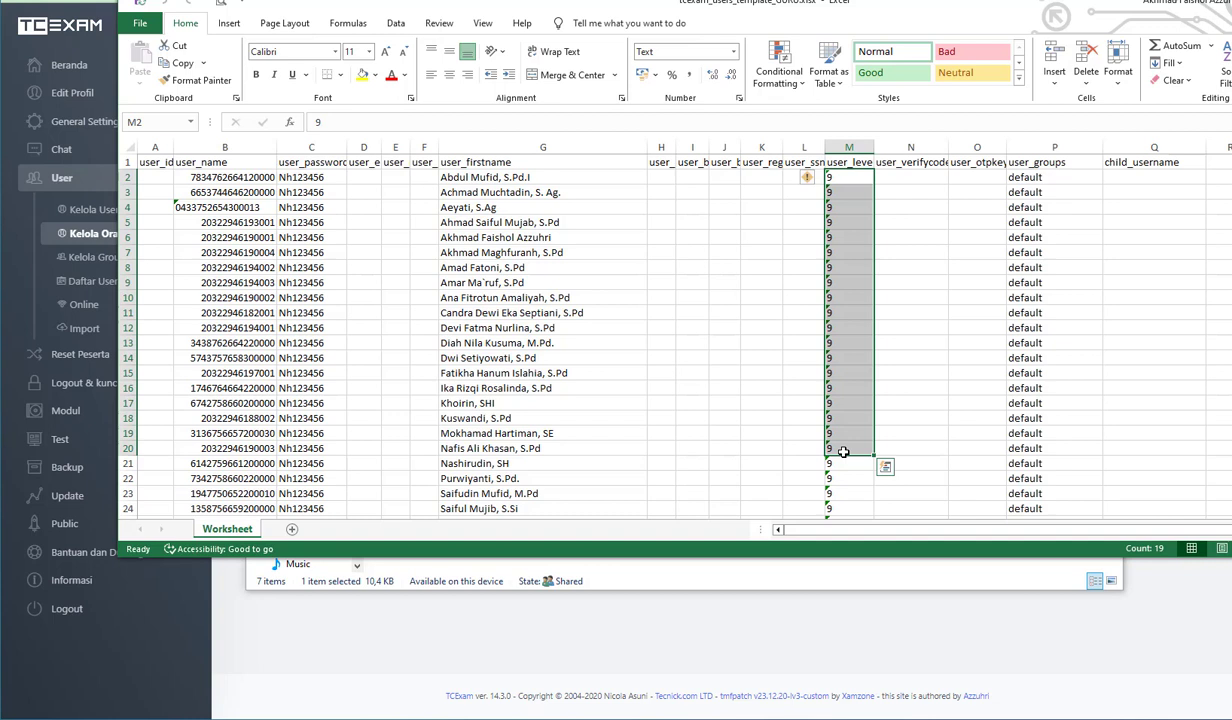
drag(885, 531, 915, 529)
drag(1016, 177, 1018, 368)
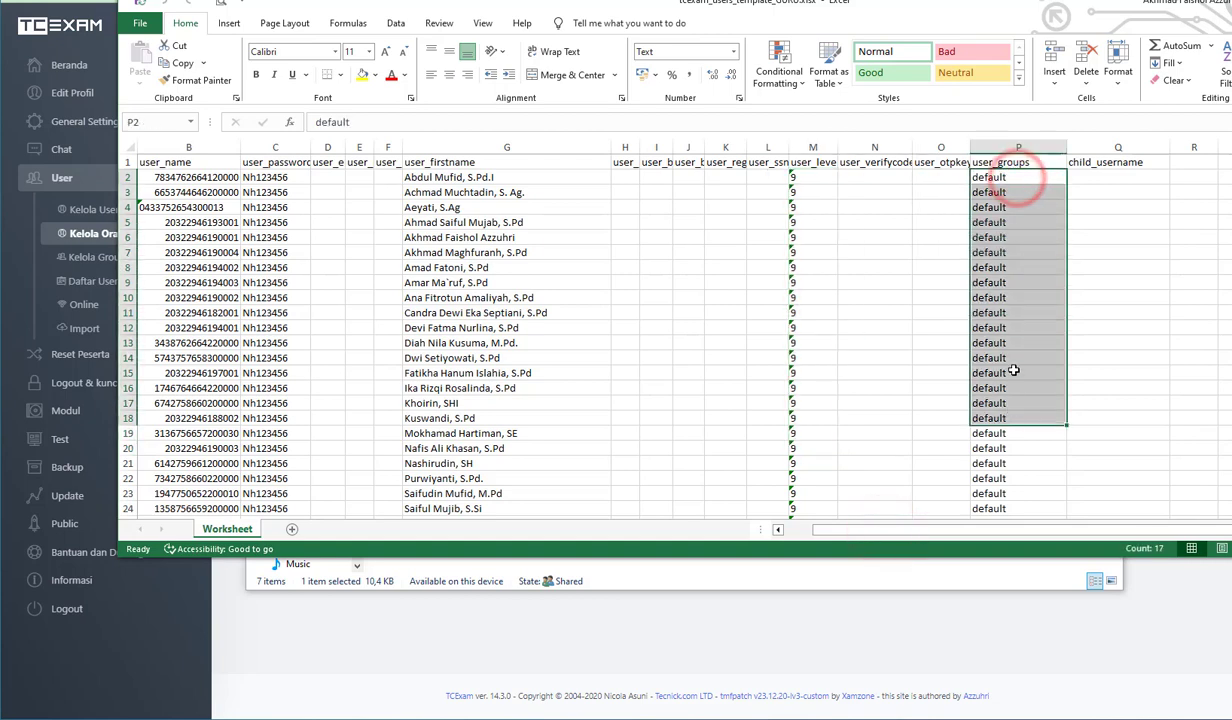
click(1013, 223)
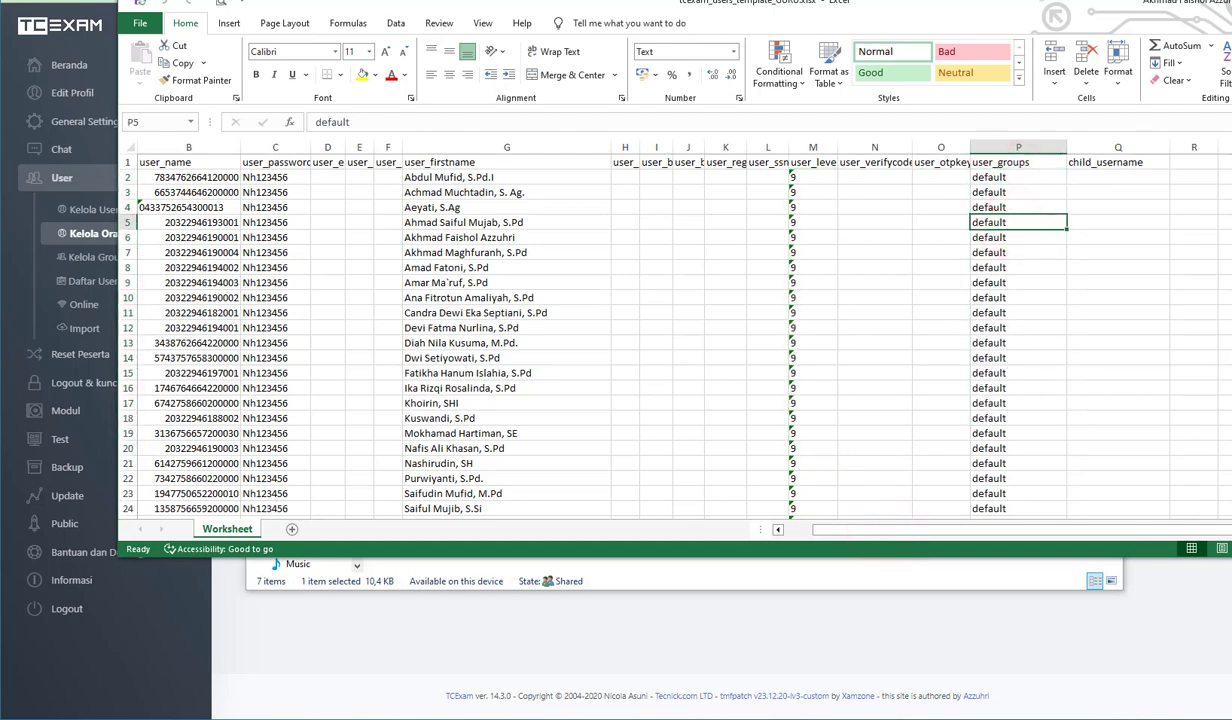
- Close the tcexam_users_template_GURU.xlsx workbook and switch back to the TCExam page in the browser
double_click(1086, 12)
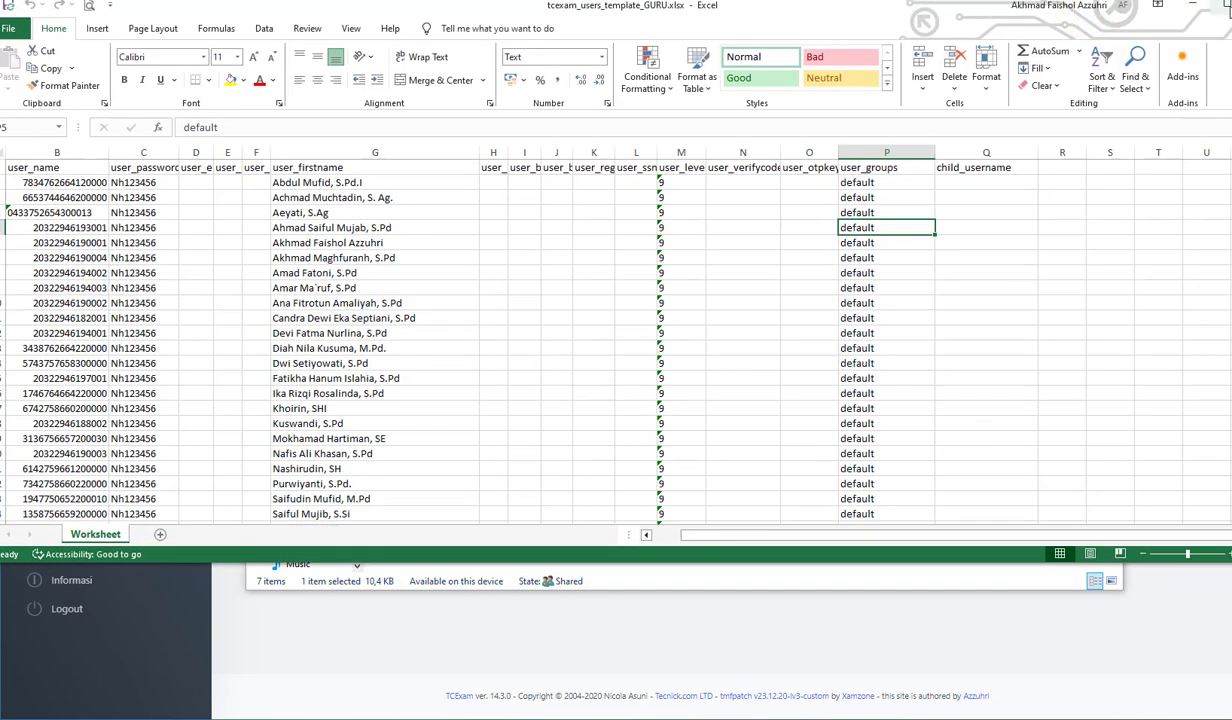
click(1228, 7)
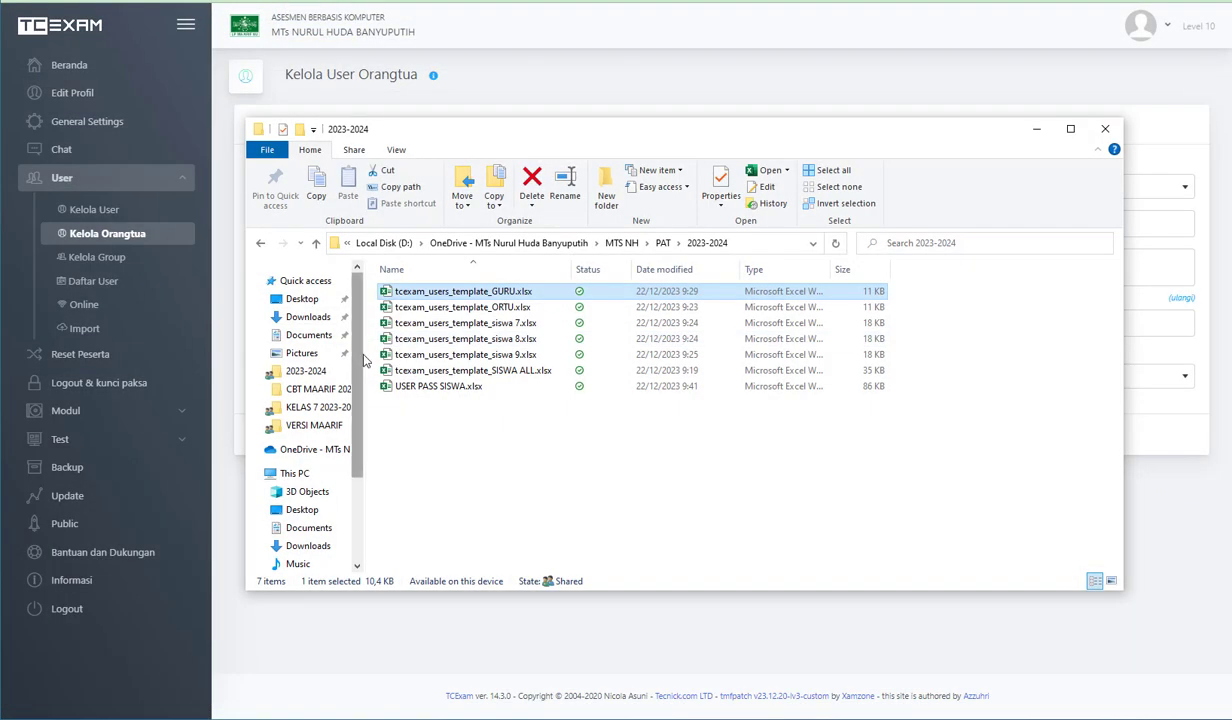
click(797, 85)
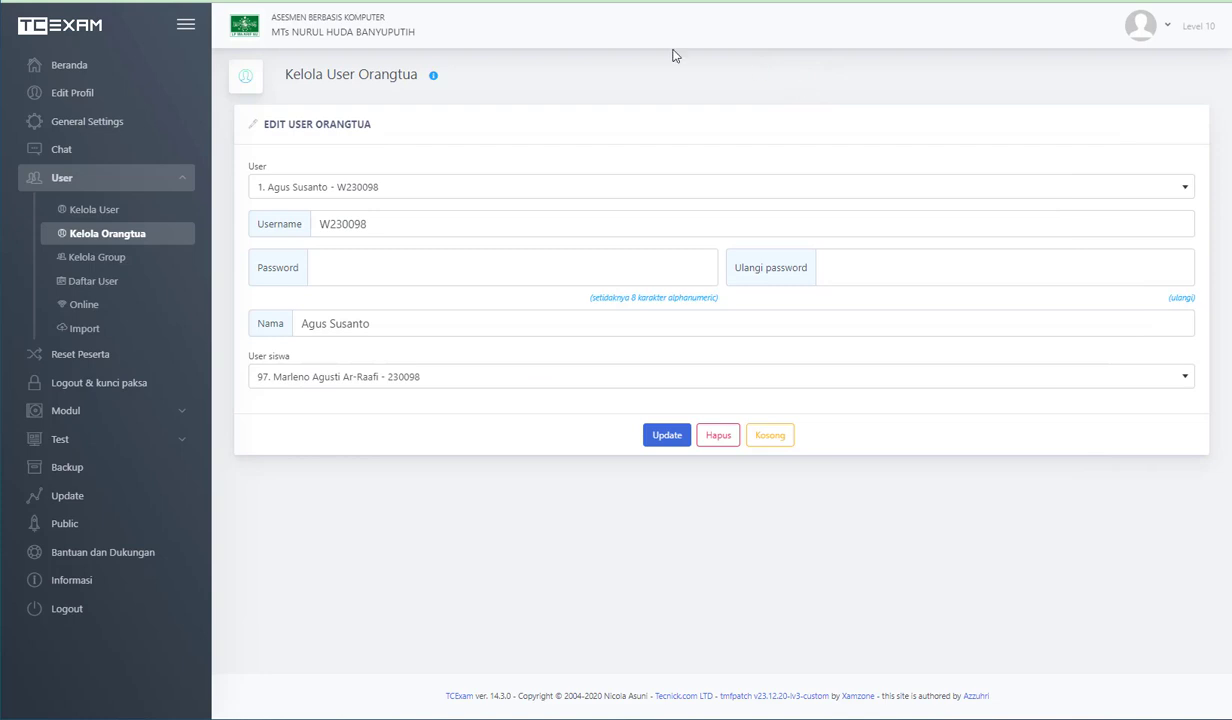
- Import the users from tcexam_users_template_GURU.xlsx on TCExam's user Import page with the file type XLSX
click(102, 328)
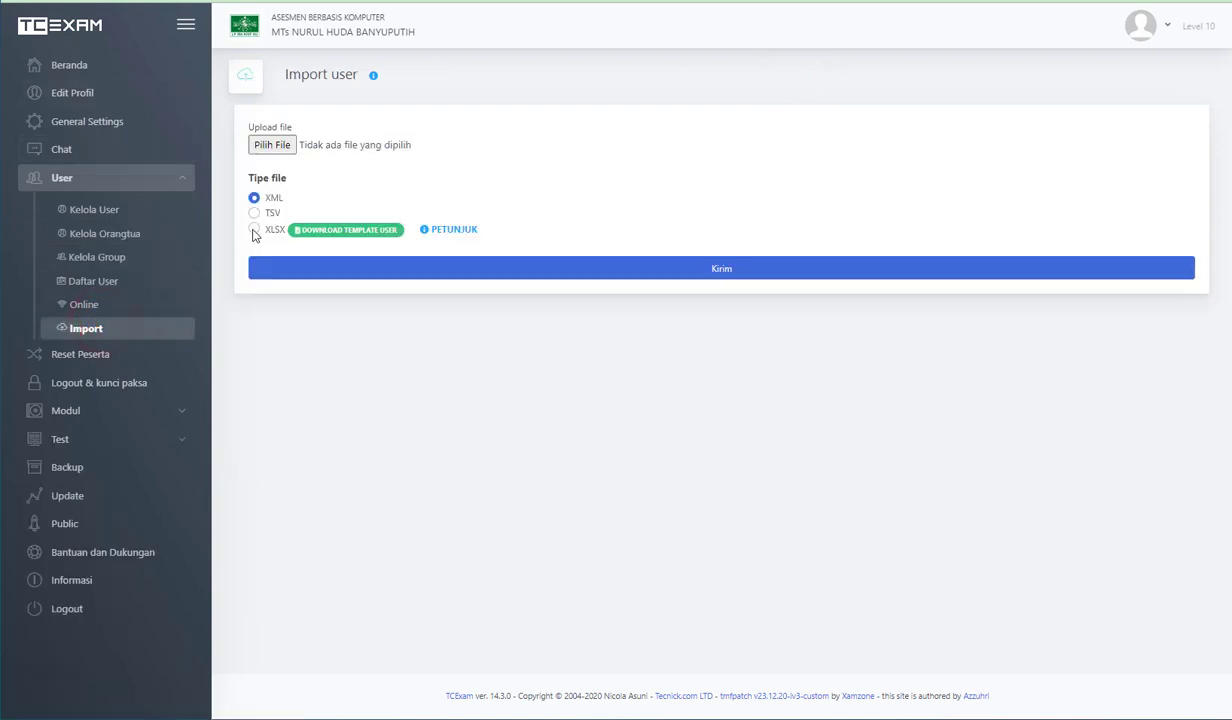
click(254, 229)
click(271, 145)
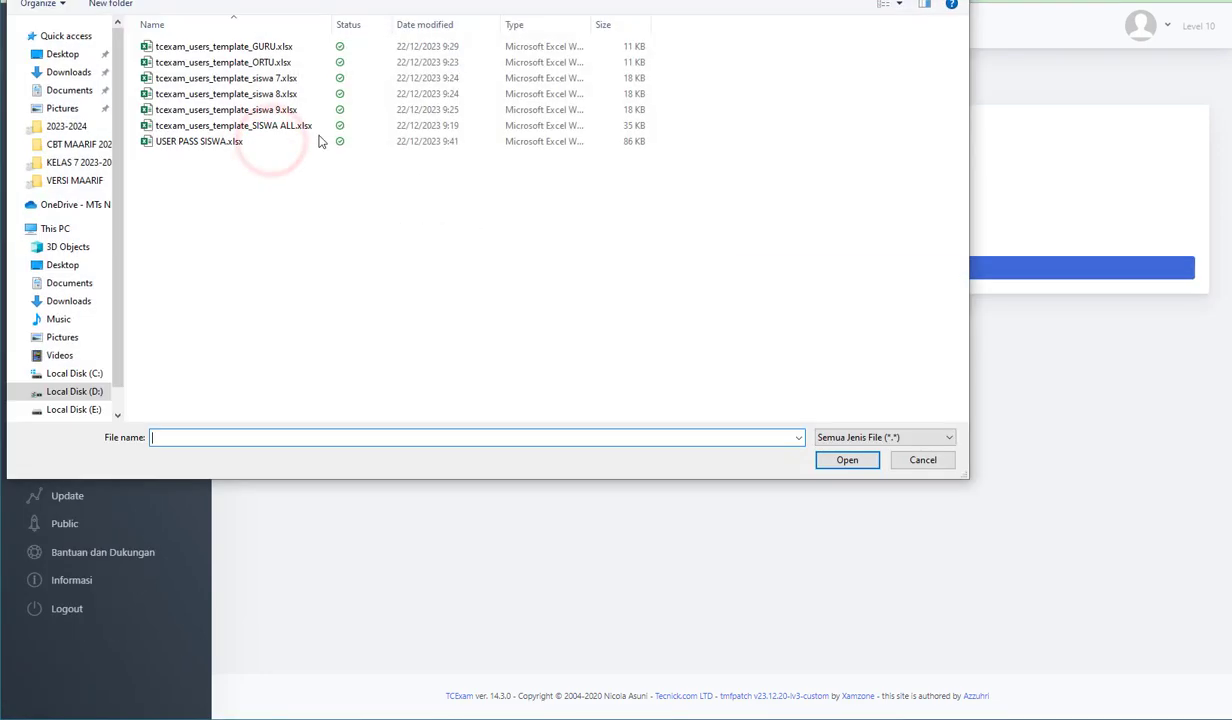
double_click(272, 47)
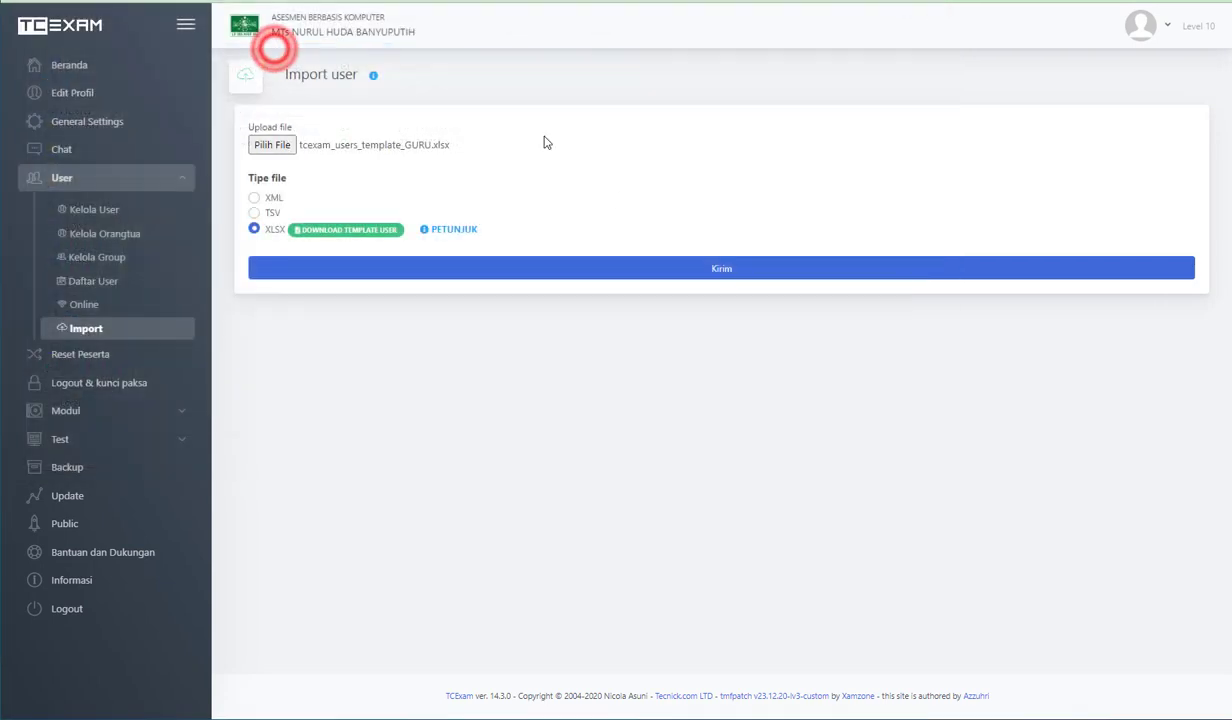
click(740, 270)
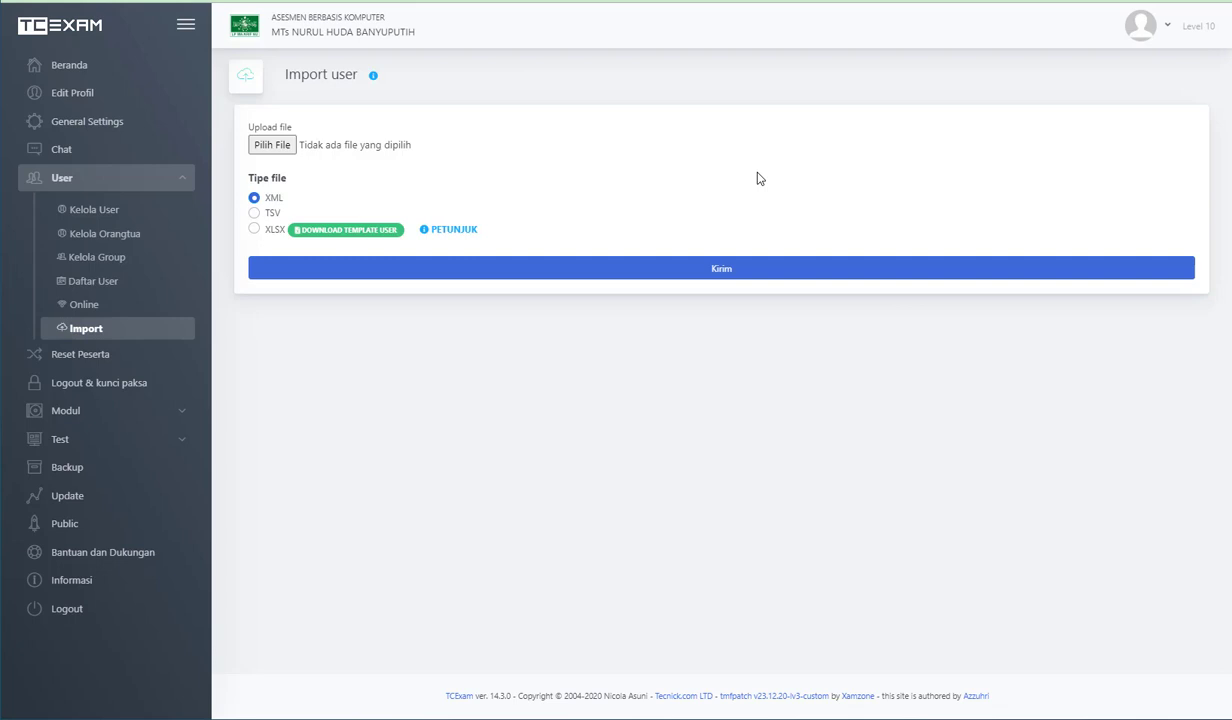
- Open the Daftar User list, filter it by the default group and check the imported teachers' entries and levels
click(100, 280)
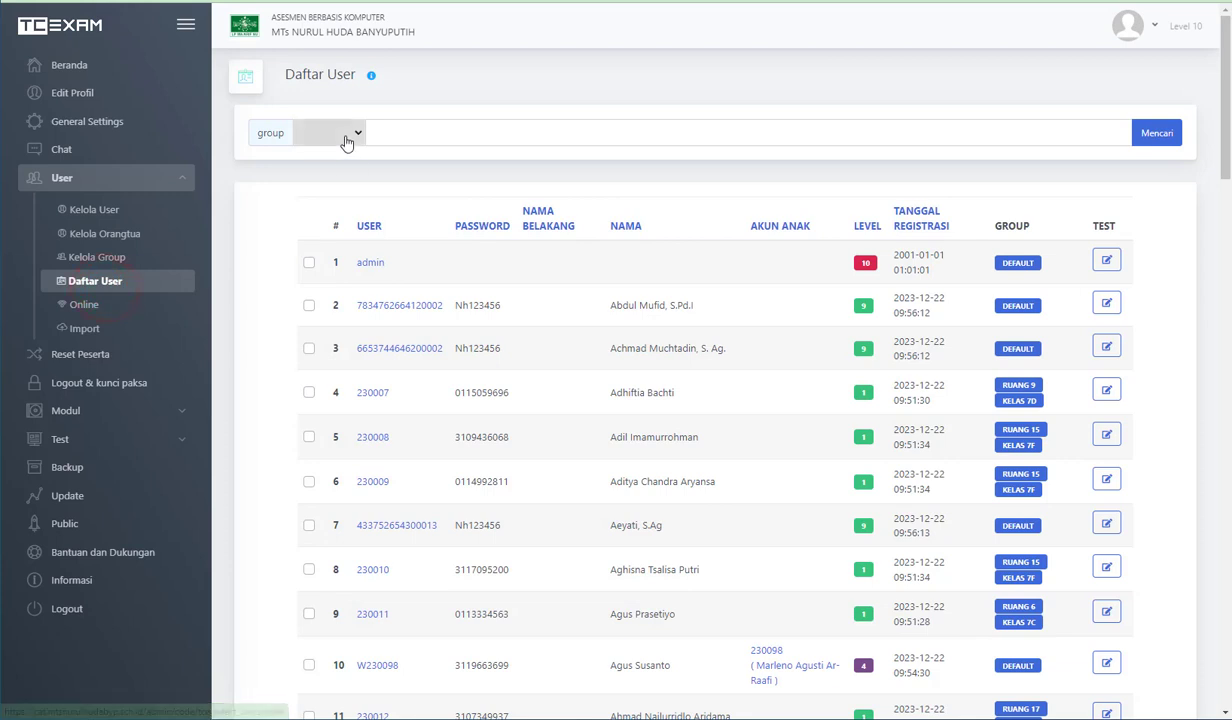
click(346, 140)
click(340, 316)
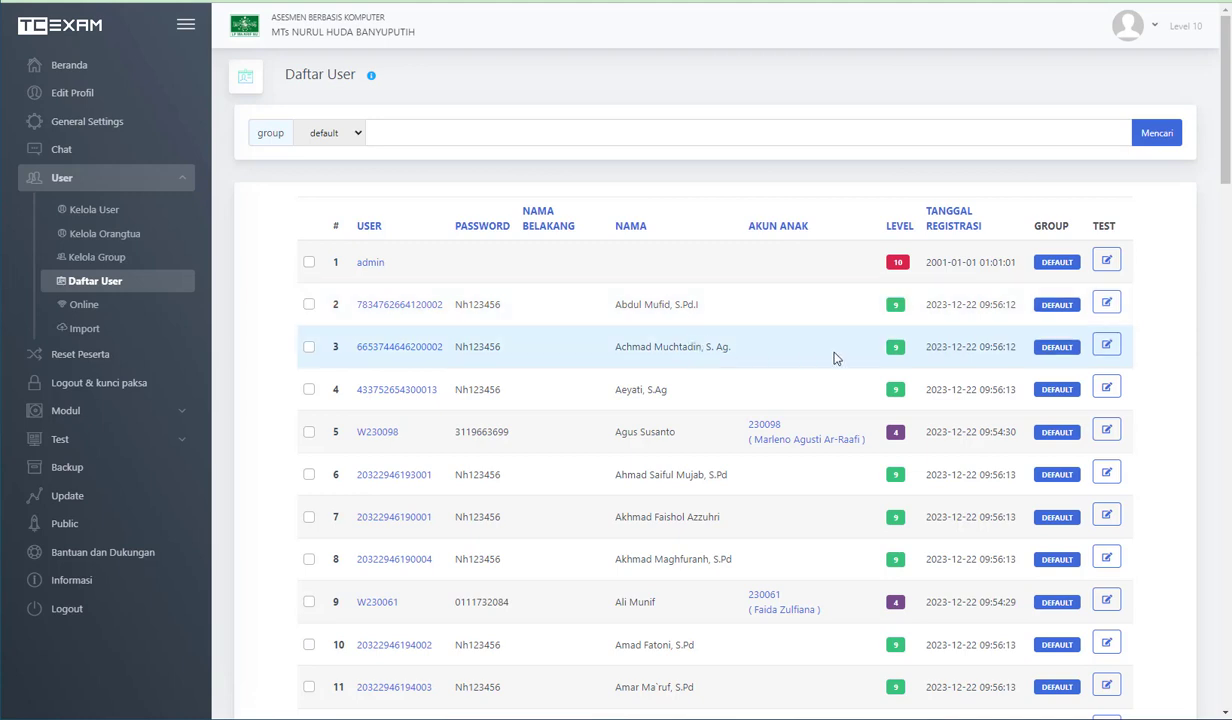
scroll(836, 358, down, 1)
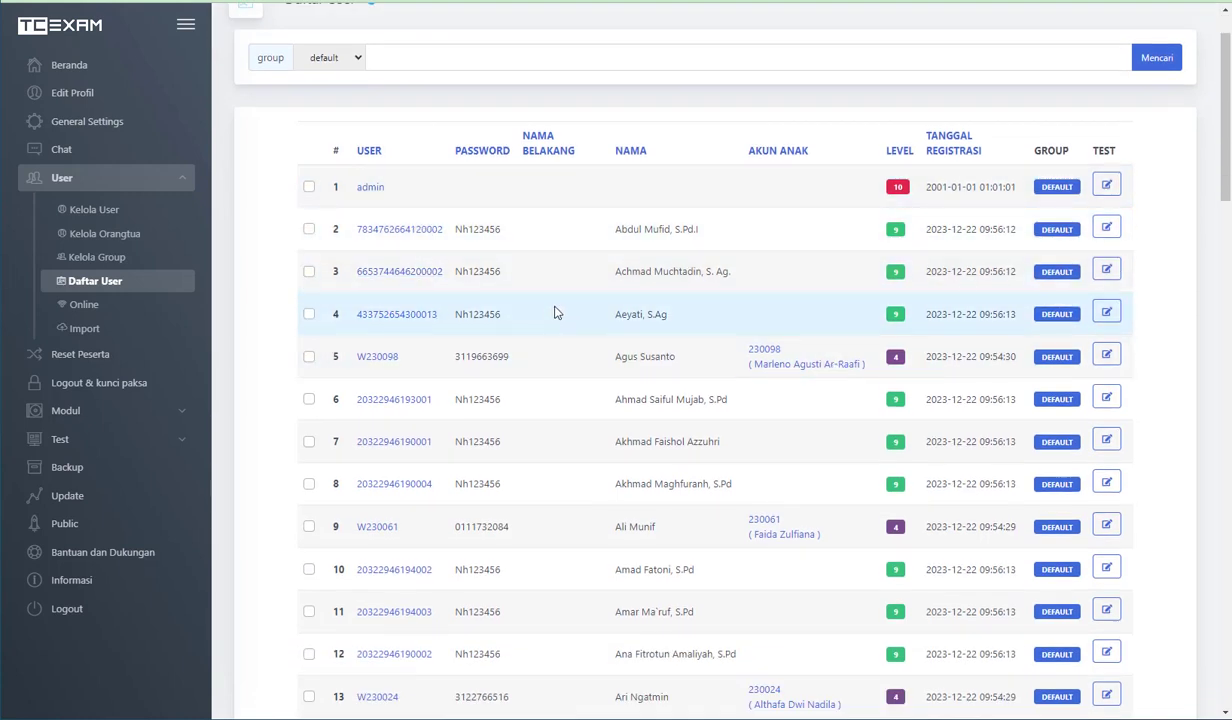
scroll(558, 395, up, 1)
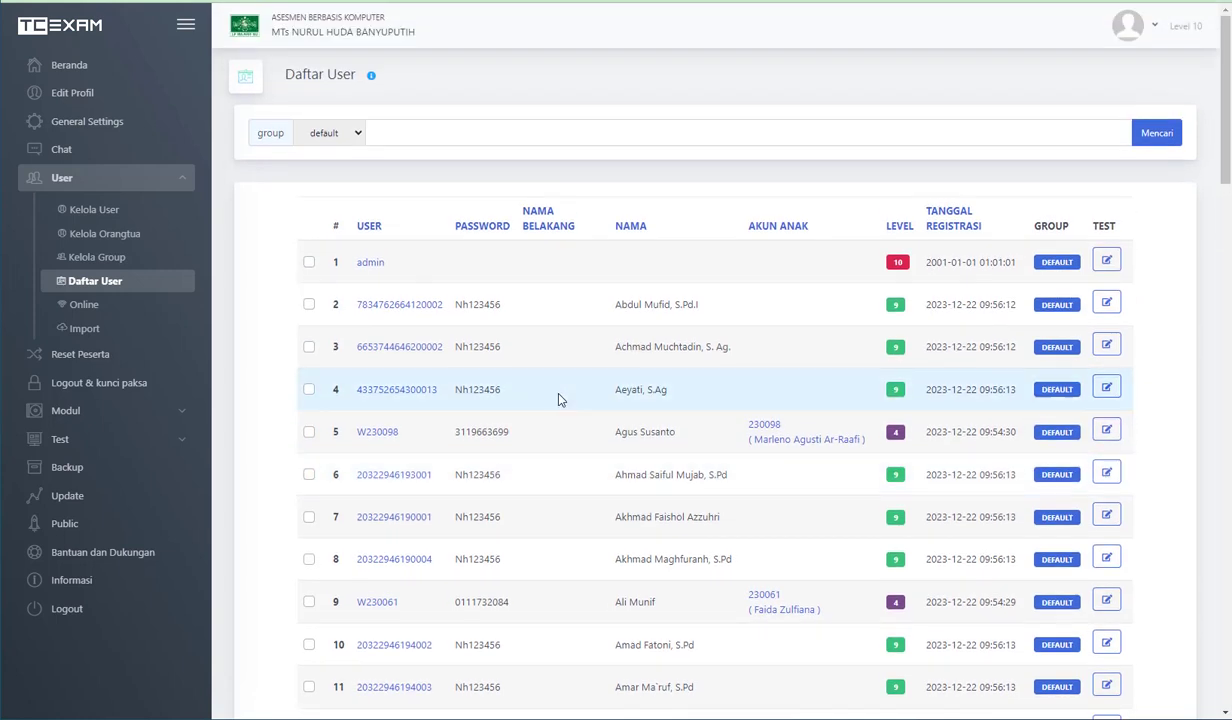